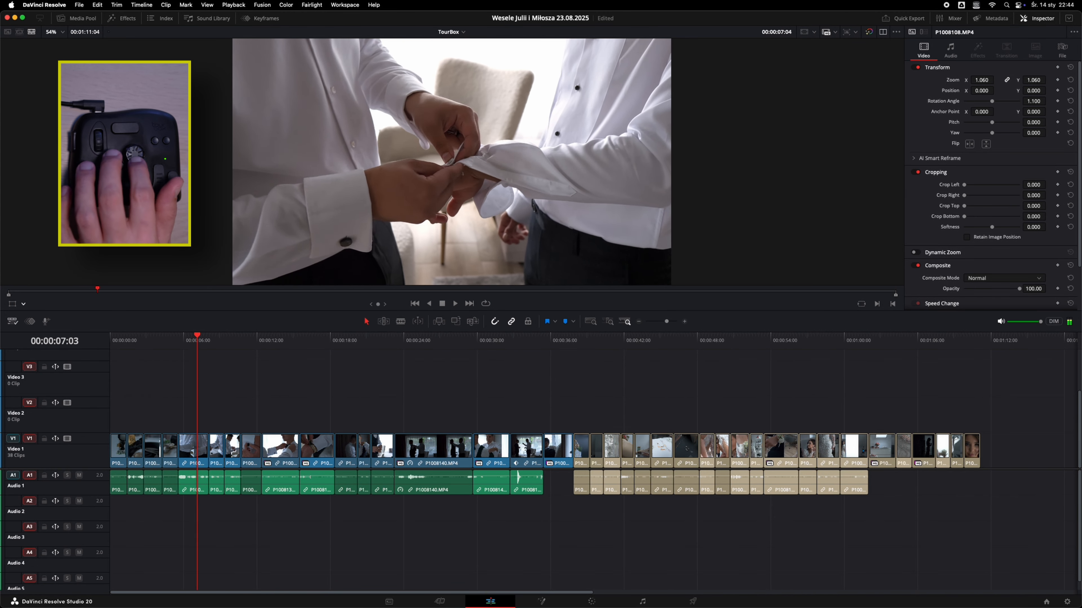
# Scrub the timeline around the eight-second mark, then return the playhead to the very start
pyautogui.press('Left')
pyautogui.press('Left')
pyautogui.press('Left')
pyautogui.press('Left')
pyautogui.press('Left')
pyautogui.press('Left')
pyautogui.press('Left')
pyautogui.press('Left')
pyautogui.press('Left')
pyautogui.press('Left')
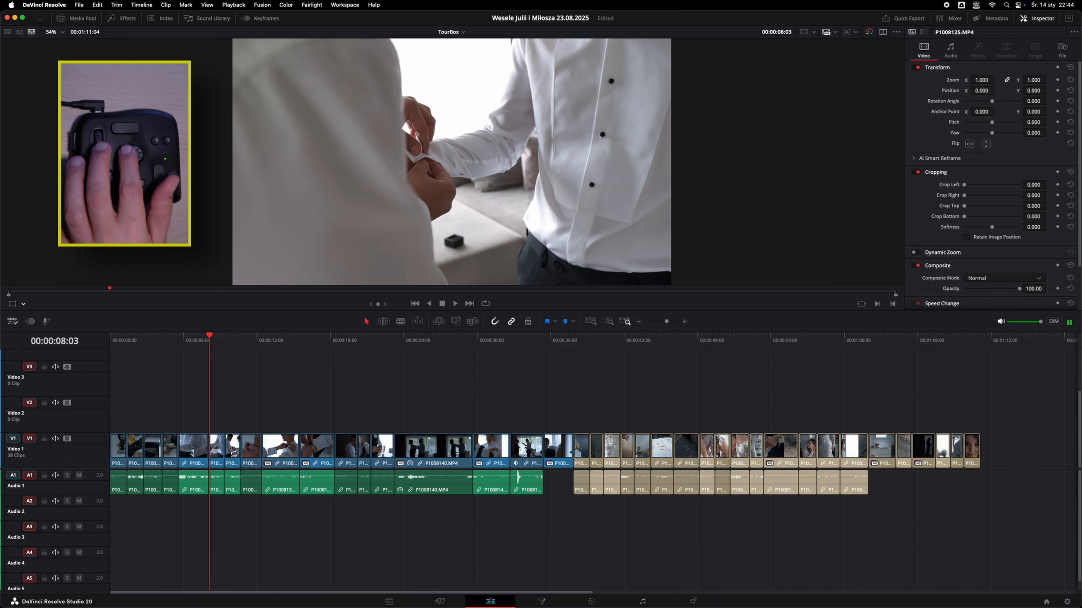
pyautogui.press('Left')
pyautogui.press('Left')
pyautogui.press('Left')
pyautogui.press('Left')
pyautogui.press('Left')
pyautogui.press('Left')
pyautogui.press('Left')
pyautogui.press('Left')
pyautogui.press('Left')
pyautogui.press('Left')
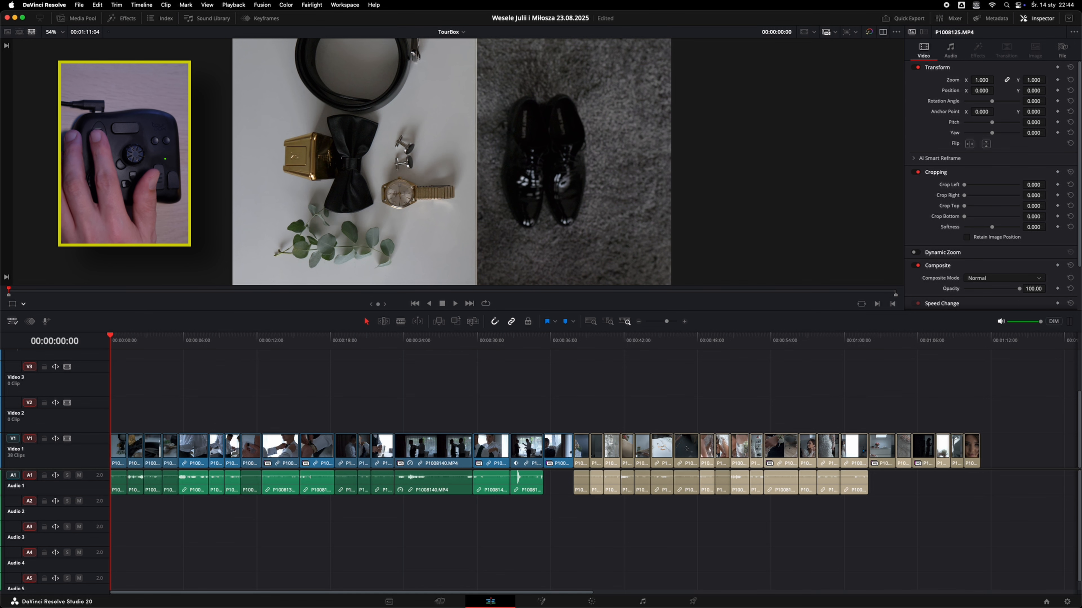
# Examine the clips along the whole timeline at different zoom levels, ending at its beginning
pyautogui.press('super+minus')
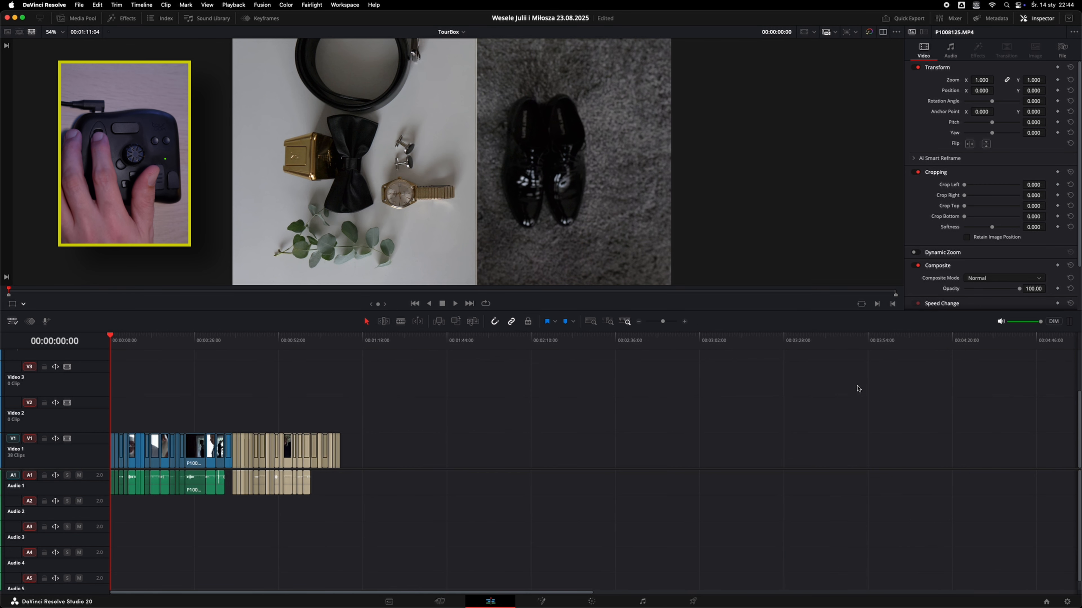
pyautogui.press('super+equal')
pyautogui.press('super+equal')
pyautogui.press('super+minus')
pyautogui.press('super+equal')
pyautogui.press('super+equal')
pyautogui.press('super+equal')
pyautogui.hscroll(15, 404, 395)
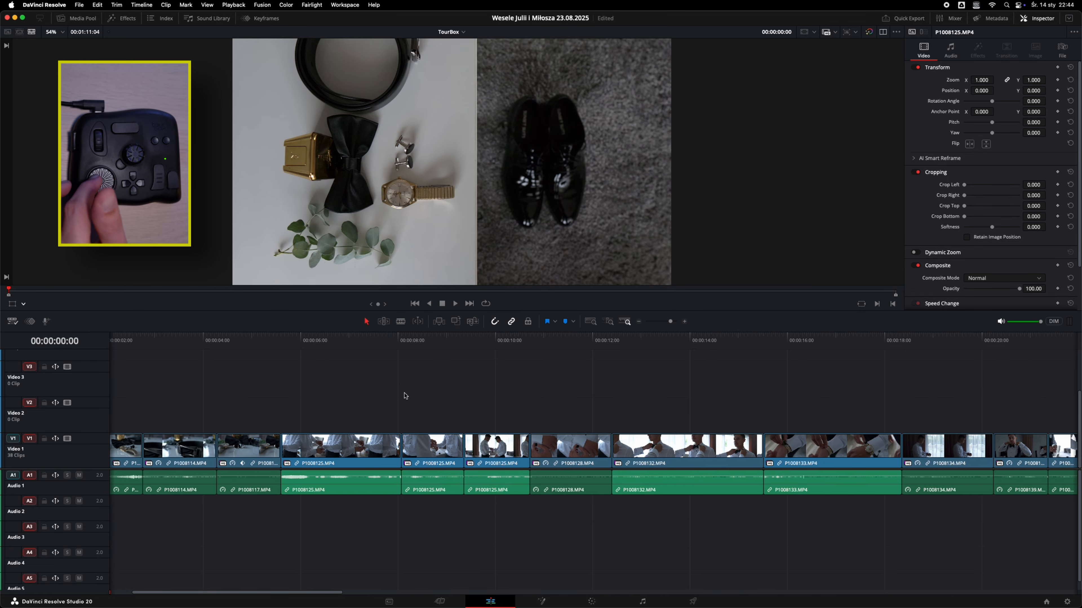
pyautogui.hscroll(6, 404, 396)
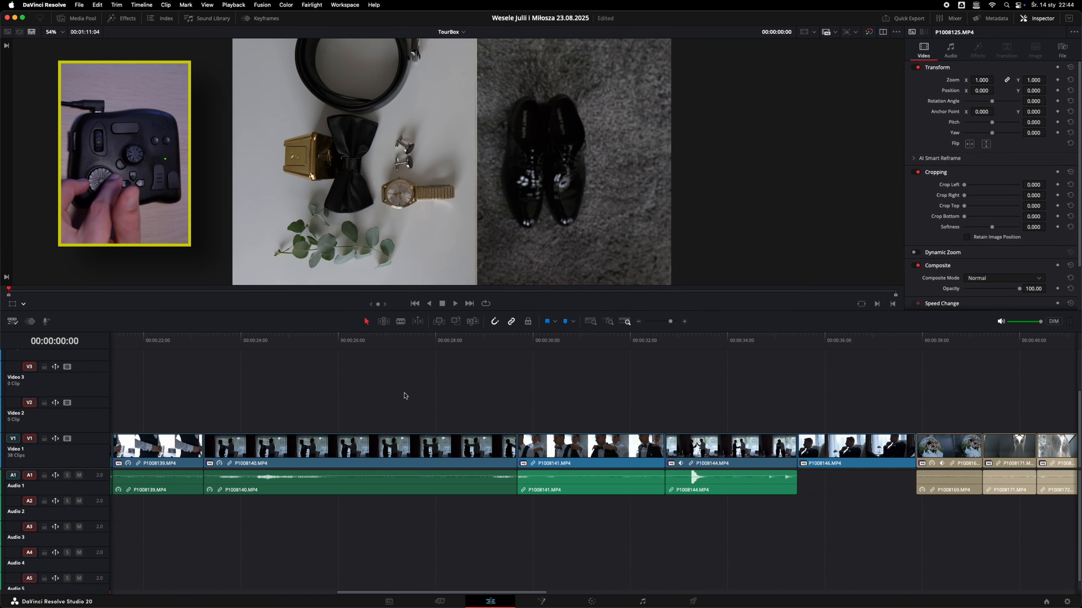
pyautogui.hscroll(-14, 405, 396)
pyautogui.hscroll(-8, 405, 396)
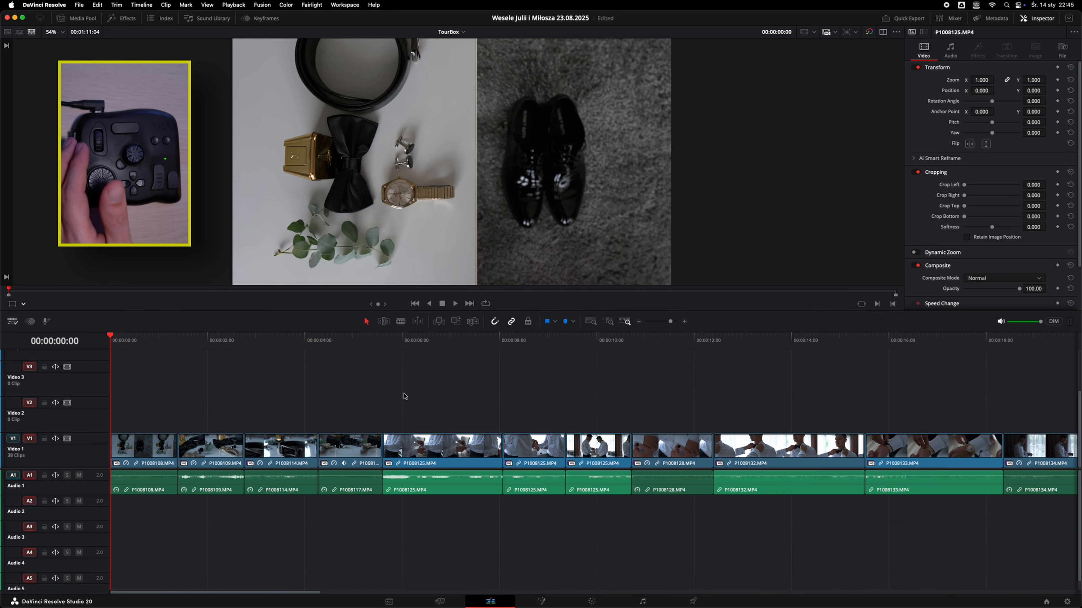
# Select the first clip, P1008108.MP4, and swap it rightward until it sits directly after P1008117.MP4
pyautogui.press('Right')
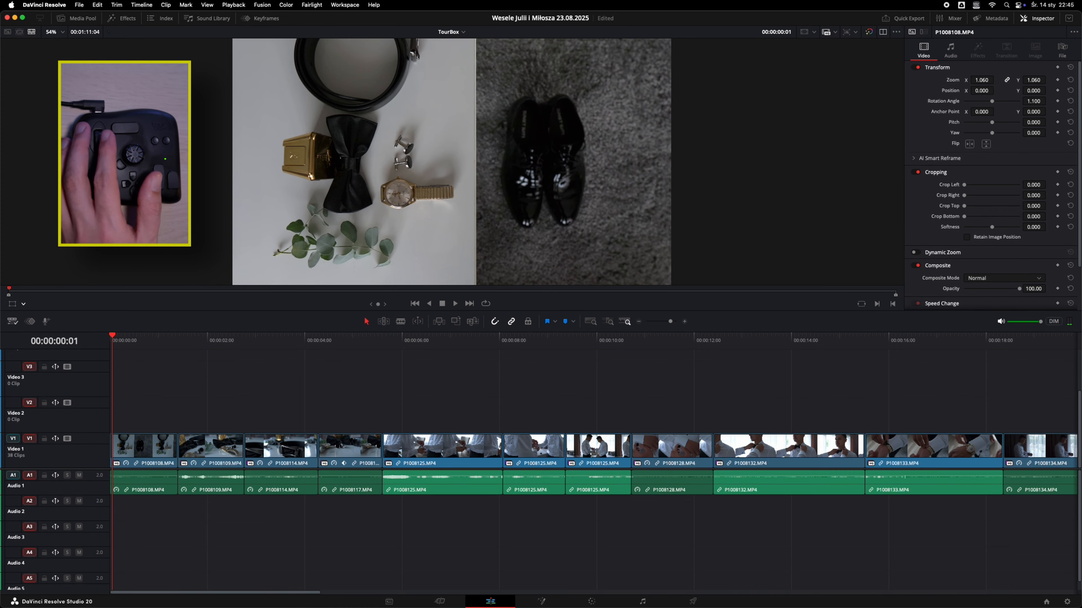
pyautogui.click(149, 446)
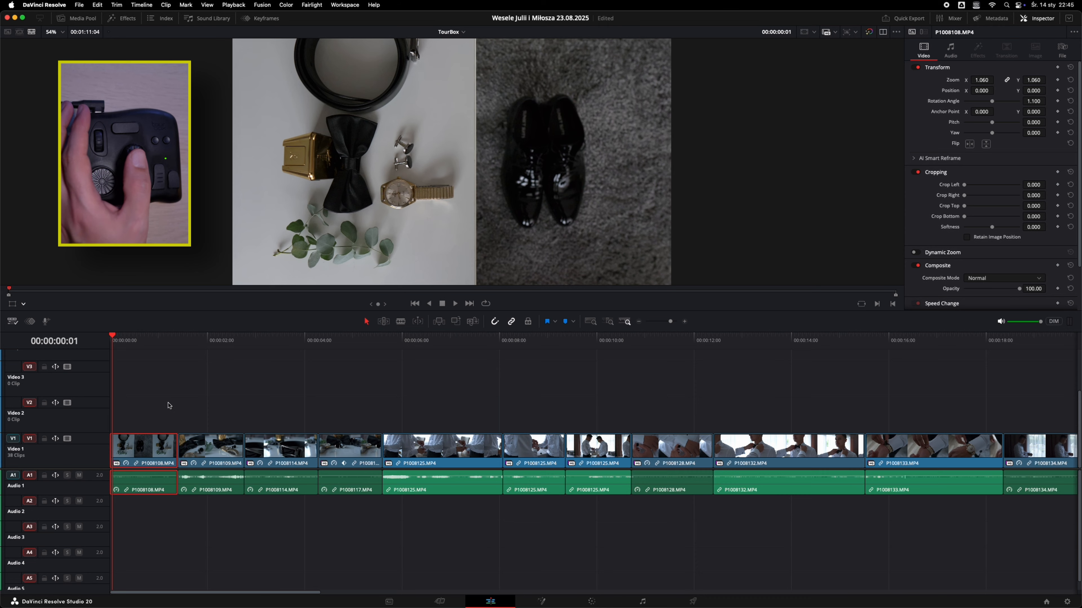
pyautogui.press('super+shift+period')
pyautogui.press('super+shift+period')
pyautogui.press('super+shift+period')
pyautogui.press('super+shift+period')
pyautogui.press('super+shift+period')
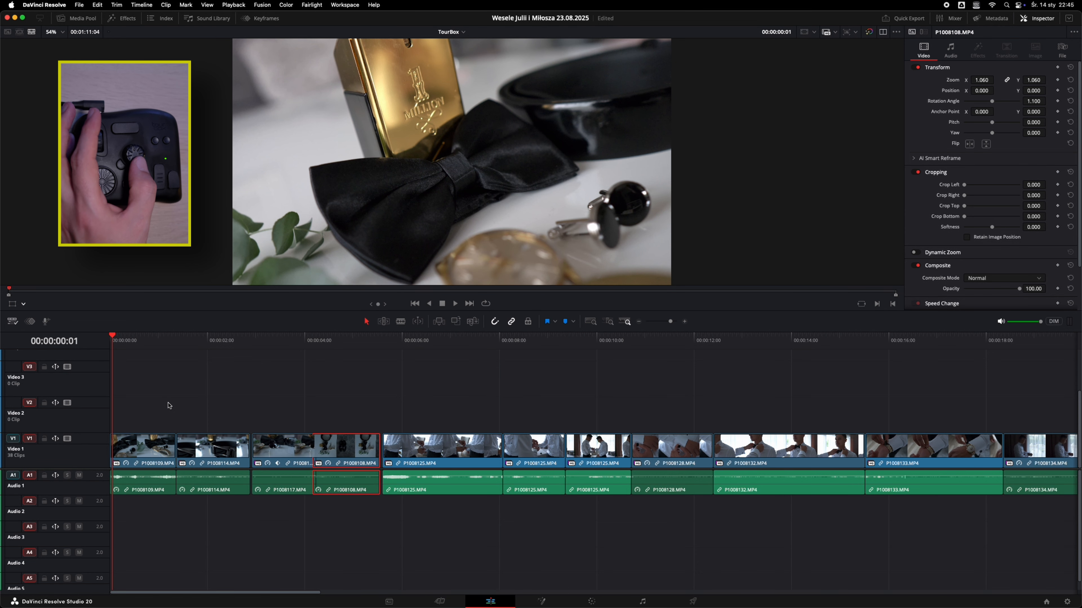
# Shuffle P1008108.MP4 back and forth among its neighbouring clips and return it to the first place
pyautogui.press('super+shift+comma')
pyautogui.press('super+shift+comma')
pyautogui.press('super+shift+comma')
pyautogui.press('super+shift+comma')
pyautogui.press('super+shift+comma')
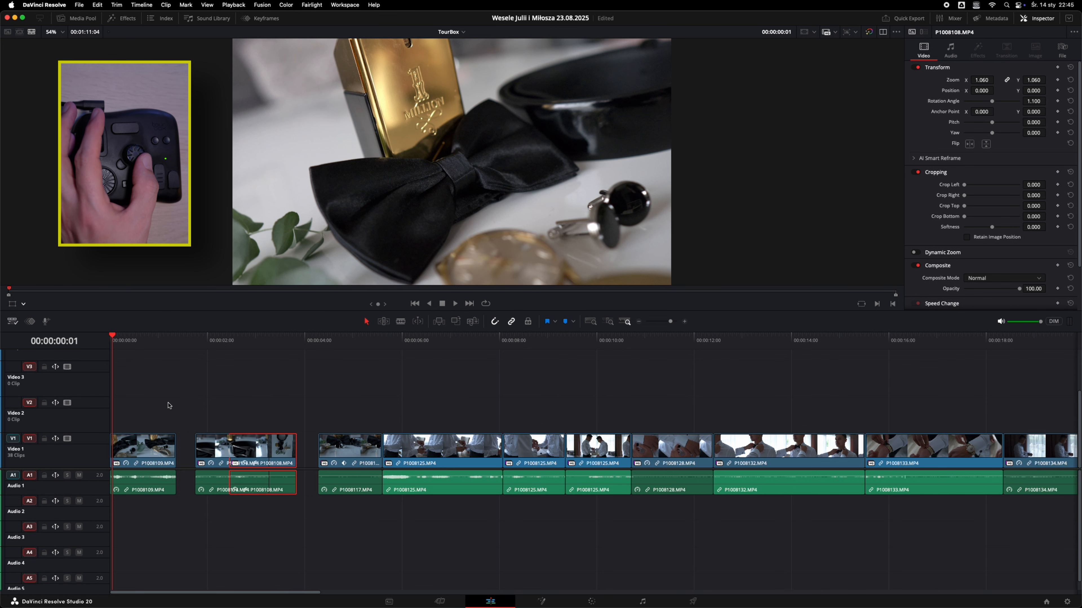
pyautogui.press('super+shift+period')
pyautogui.press('super+shift+period')
pyautogui.press('super+shift+period')
pyautogui.press('super+shift+period')
pyautogui.press('super+shift+comma')
pyautogui.press('super+shift+comma')
pyautogui.press('super+shift+comma')
pyautogui.press('super+shift+comma')
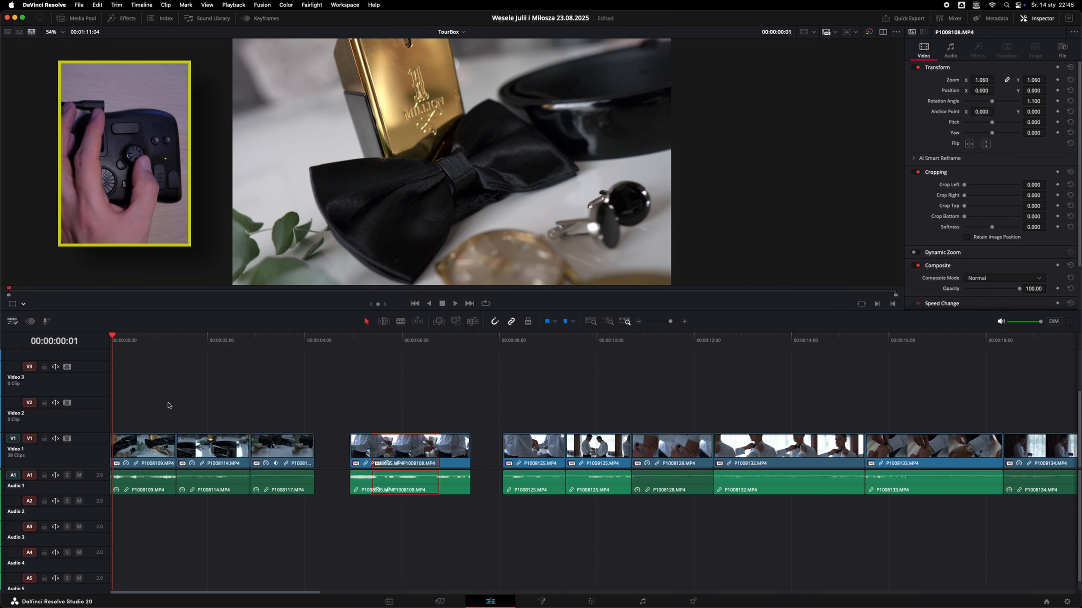
pyautogui.press('super+shift+comma')
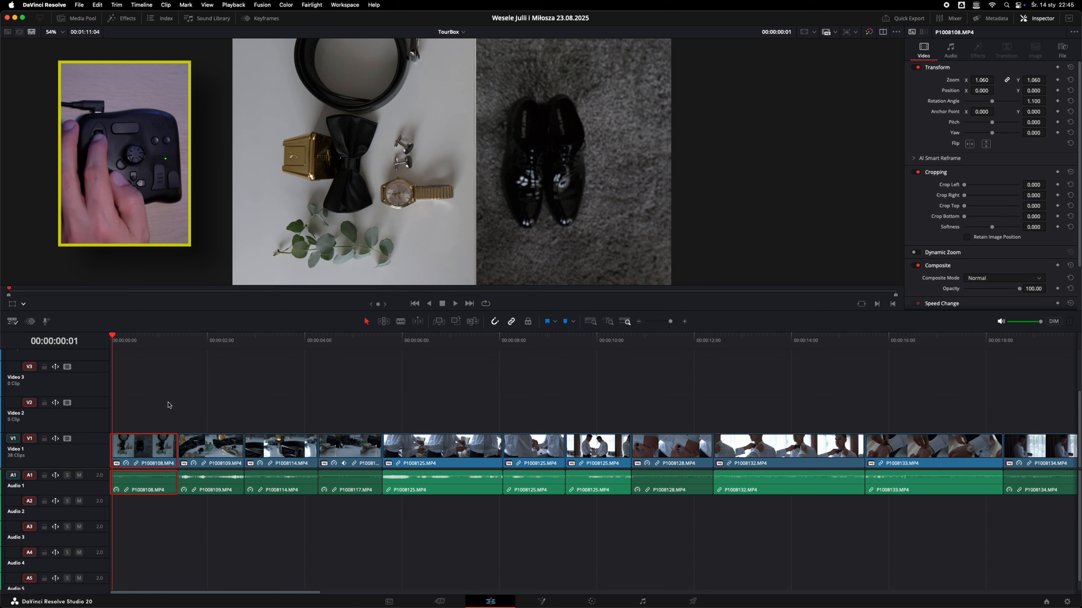
# Move P1008108.MP4 and then P1008114.MP4 up to the higher video tracks and bring each back down to Video 1
pyautogui.hotkey('alt', 'Up')
pyautogui.hotkey('alt', 'Up')
pyautogui.hotkey('alt', 'Down')
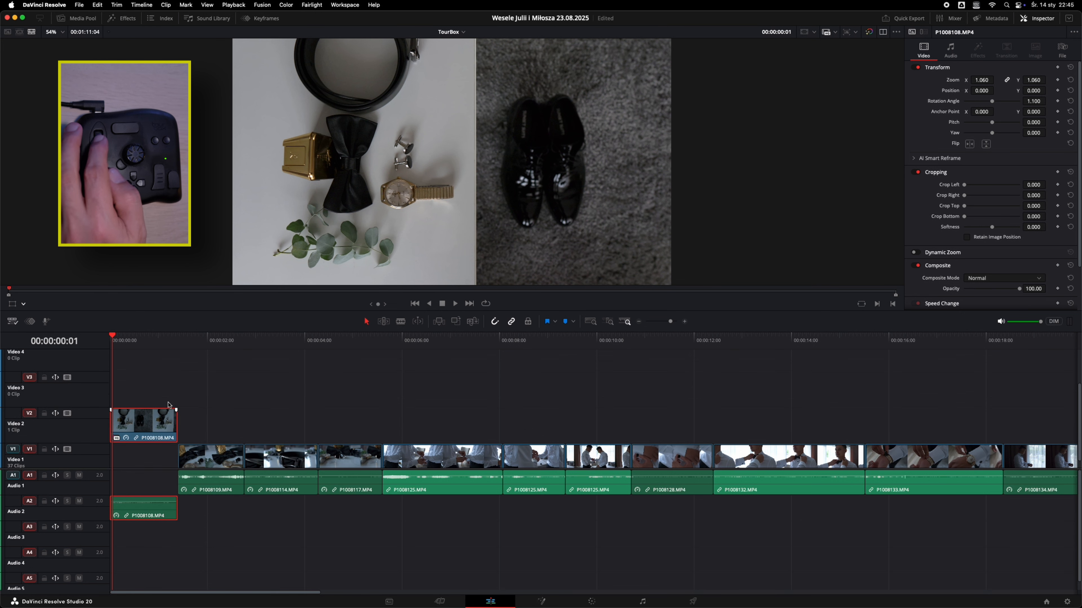
pyautogui.hotkey('alt', 'Down')
pyautogui.click(305, 455)
pyautogui.hotkey('alt', 'Up')
pyautogui.hotkey('alt', 'Up')
pyautogui.hotkey('alt', 'Down')
pyautogui.hotkey('alt', 'Down')
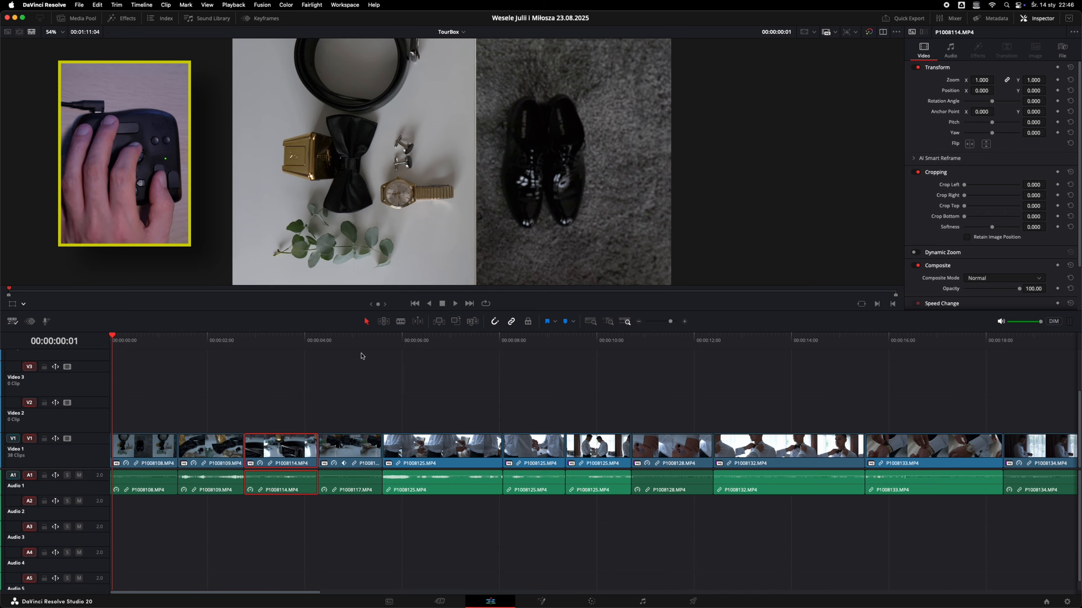
# Slip the footage inside P1008114.MP4 in Trim Edit mode without moving the clip, and return to selection mode
pyautogui.click(384, 322)
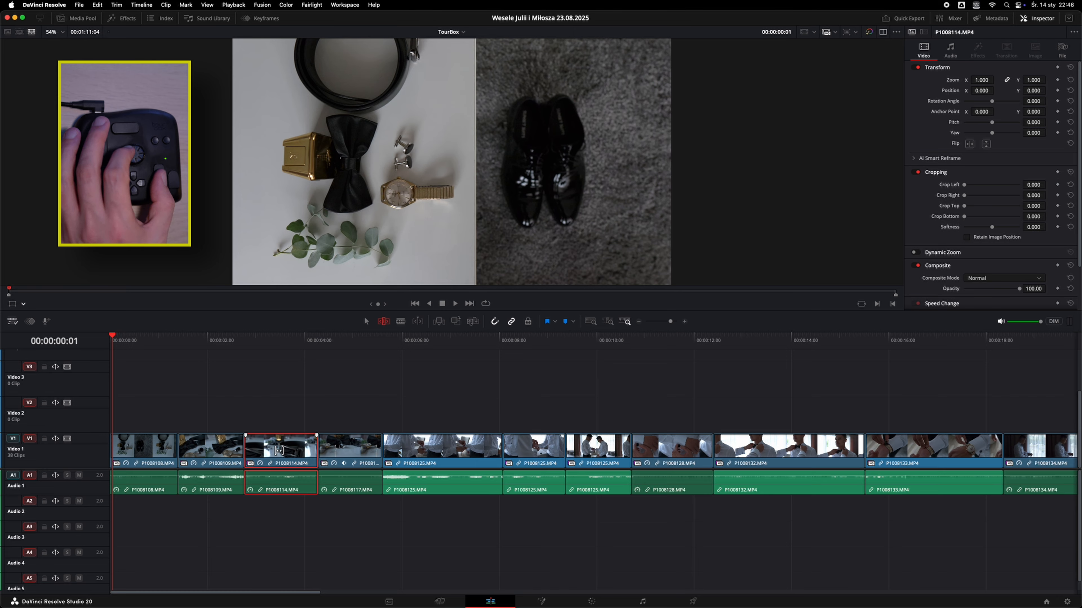
pyautogui.press('.')
pyautogui.press('.')
pyautogui.press('.')
pyautogui.press('.')
pyautogui.press('.')
pyautogui.press('.')
pyautogui.press('.')
pyautogui.press('.')
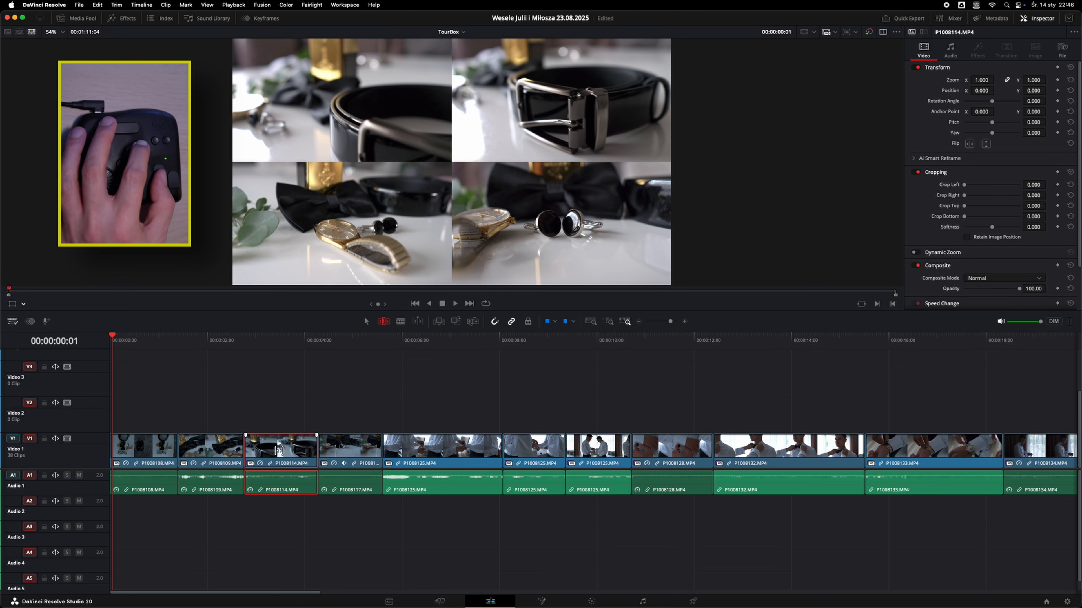
pyautogui.press('.')
pyautogui.press('.')
pyautogui.press('.')
pyautogui.press('.')
pyautogui.press('.')
pyautogui.press('.')
pyautogui.press('.')
pyautogui.press('.')
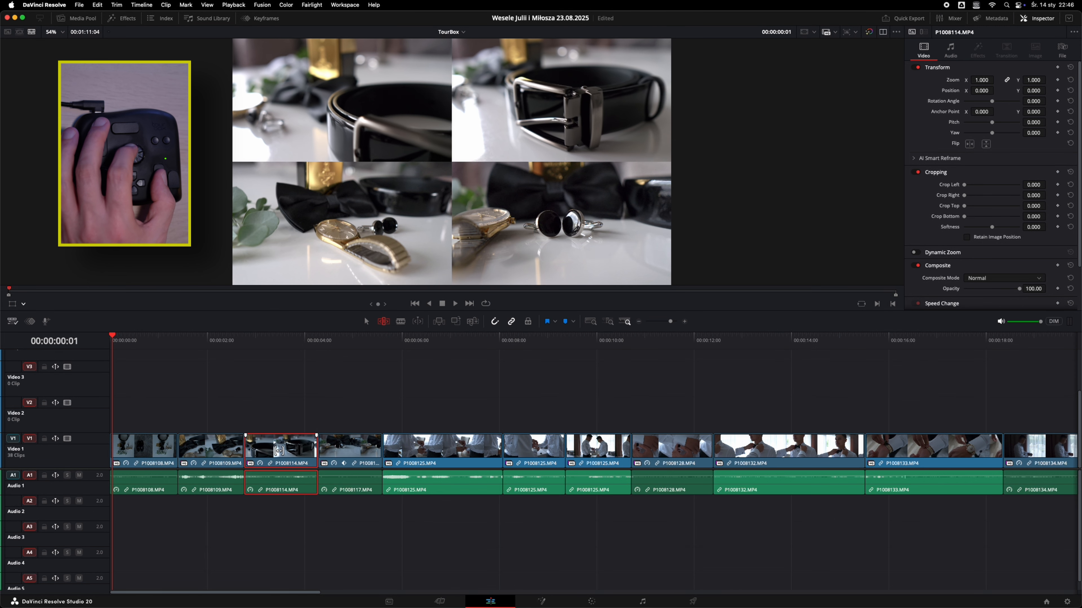
pyautogui.press('.')
pyautogui.press('.')
pyautogui.press('.')
pyautogui.press('.')
pyautogui.press('.')
pyautogui.press('.')
pyautogui.press('.')
pyautogui.press('.')
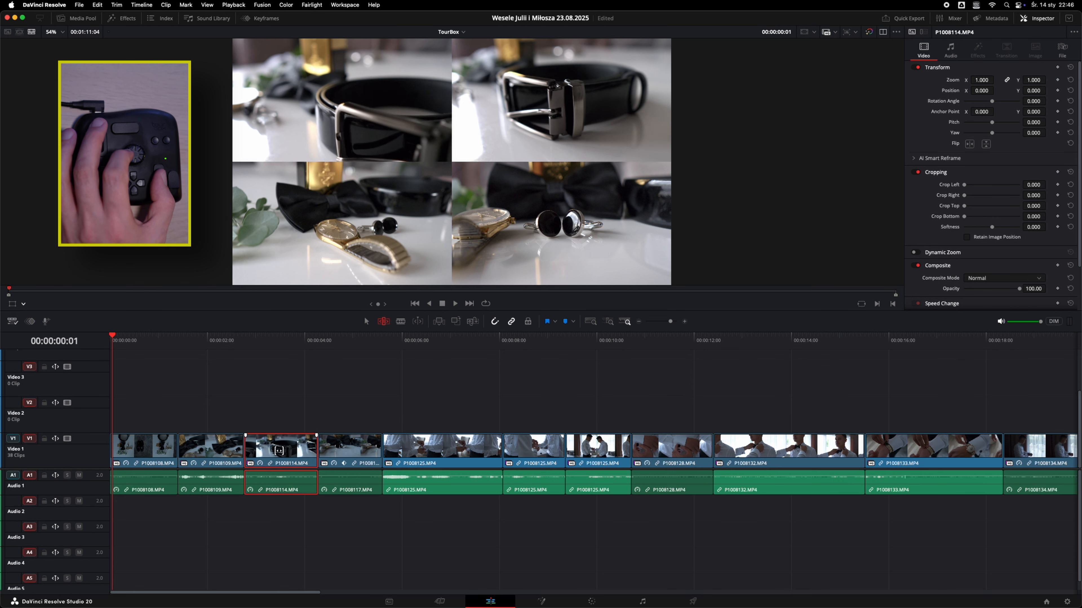
pyautogui.press('.')
pyautogui.press('.')
pyautogui.press('.')
pyautogui.press('.')
pyautogui.press('.')
pyautogui.press('.')
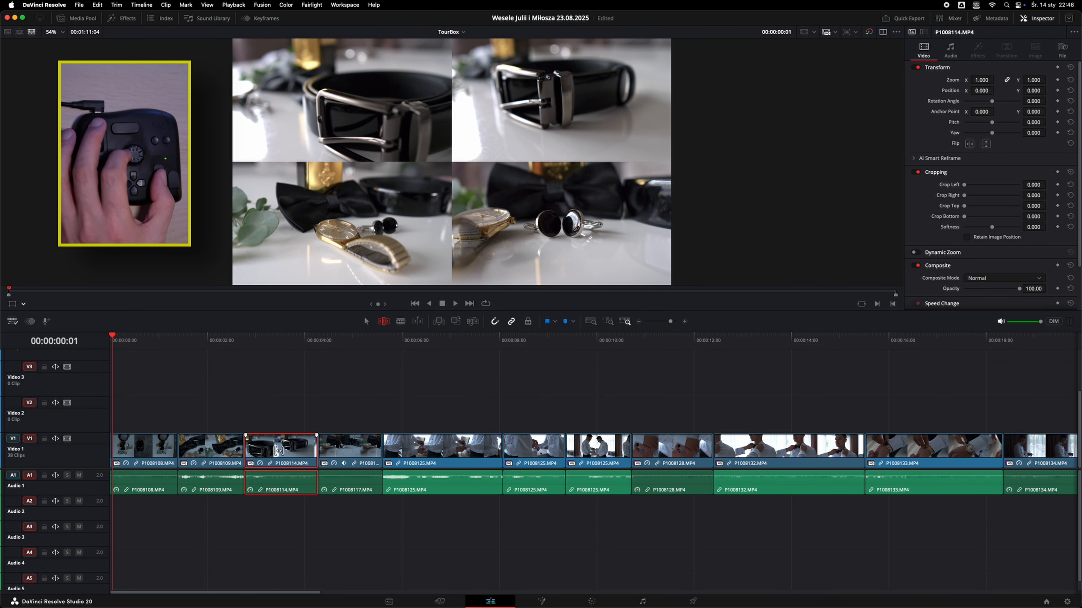
pyautogui.press('.')
pyautogui.press('.')
pyautogui.press('.')
pyautogui.press('.')
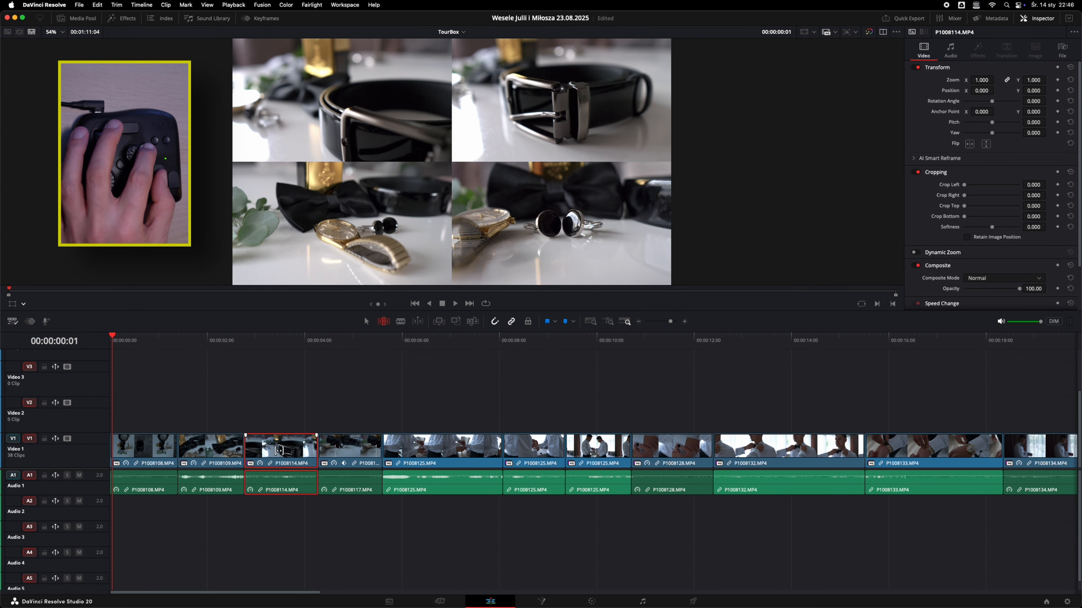
pyautogui.press('.')
pyautogui.press('.')
pyautogui.press('.')
pyautogui.press('.')
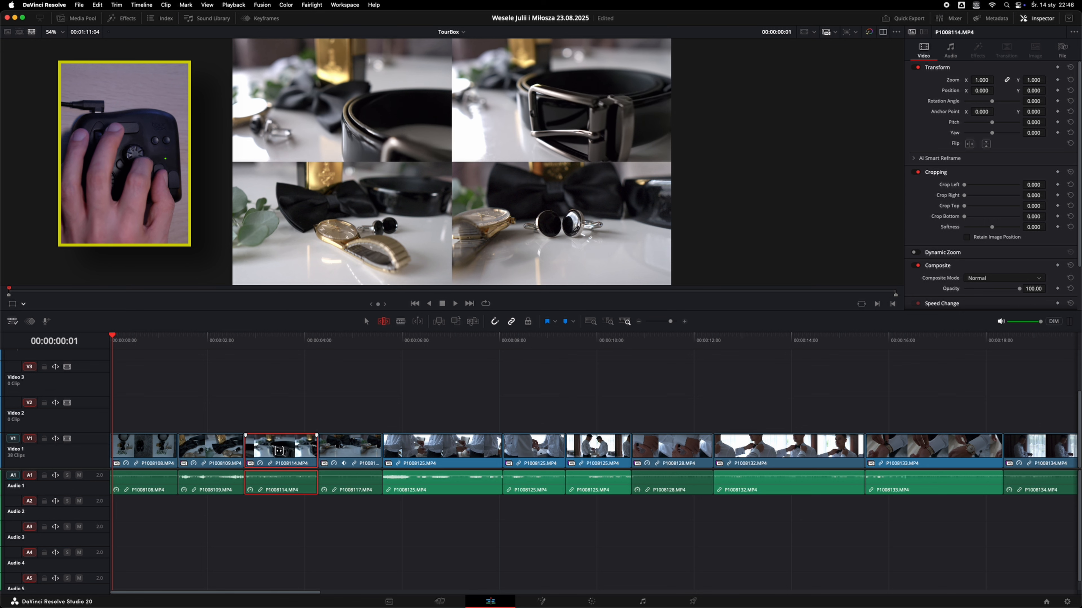
pyautogui.press('.')
pyautogui.press('.')
pyautogui.press('.')
pyautogui.press('.')
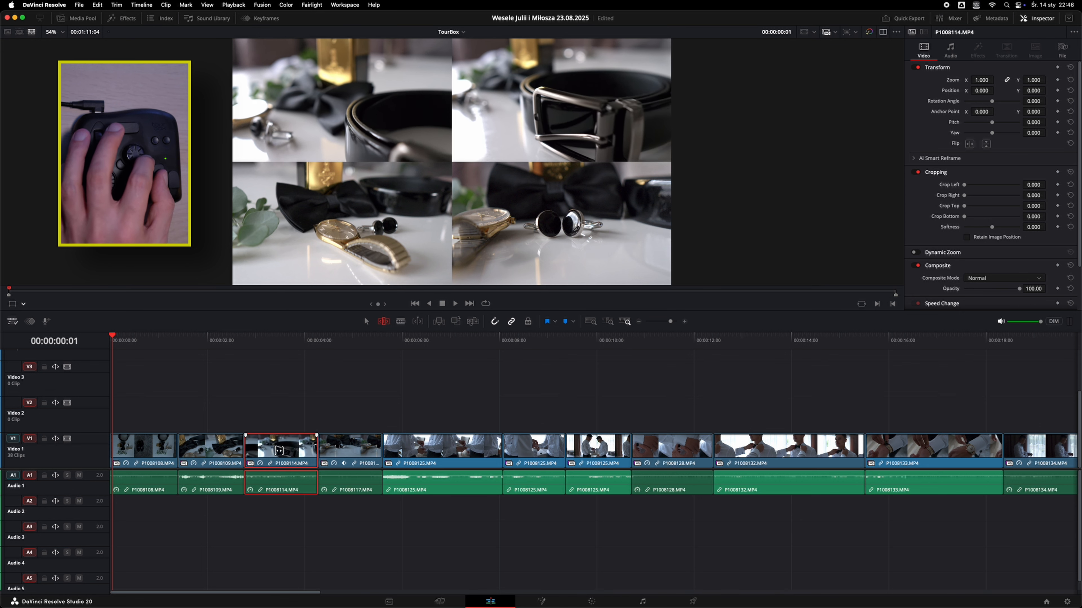
pyautogui.press('.')
pyautogui.press('a')
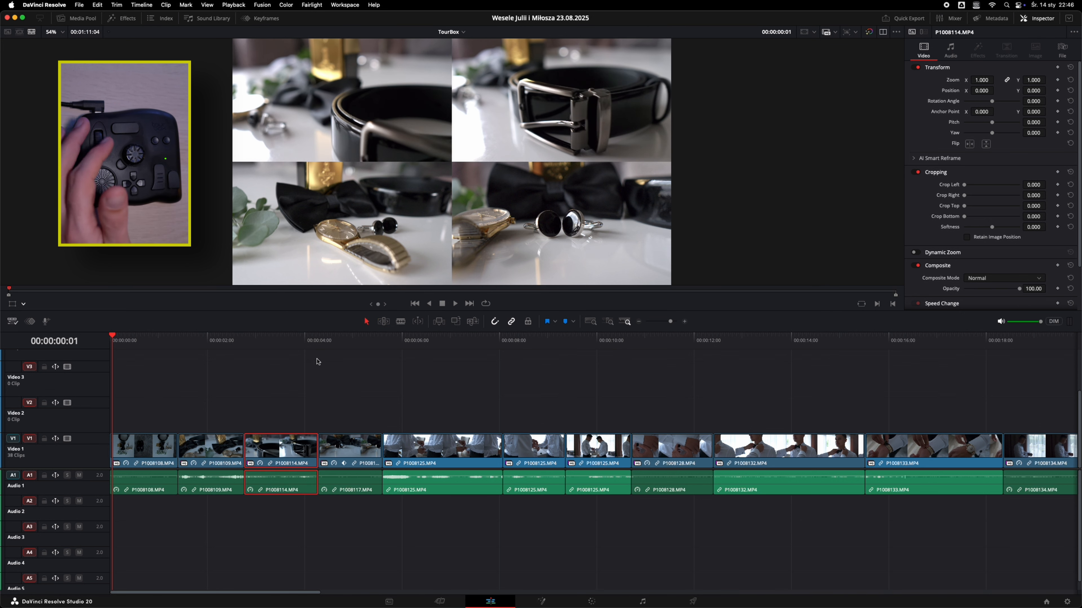
# Split P1008114.MP4 at 00:00:03:09 and keep cutting the following clips during playback
pyautogui.click(274, 345)
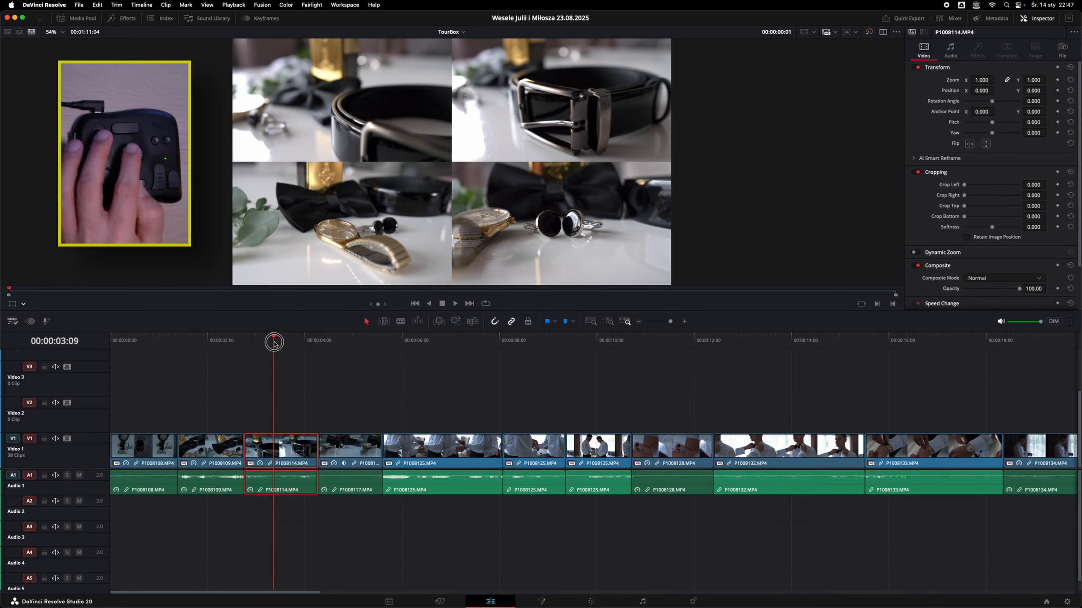
pyautogui.press('super+b')
pyautogui.press('space')
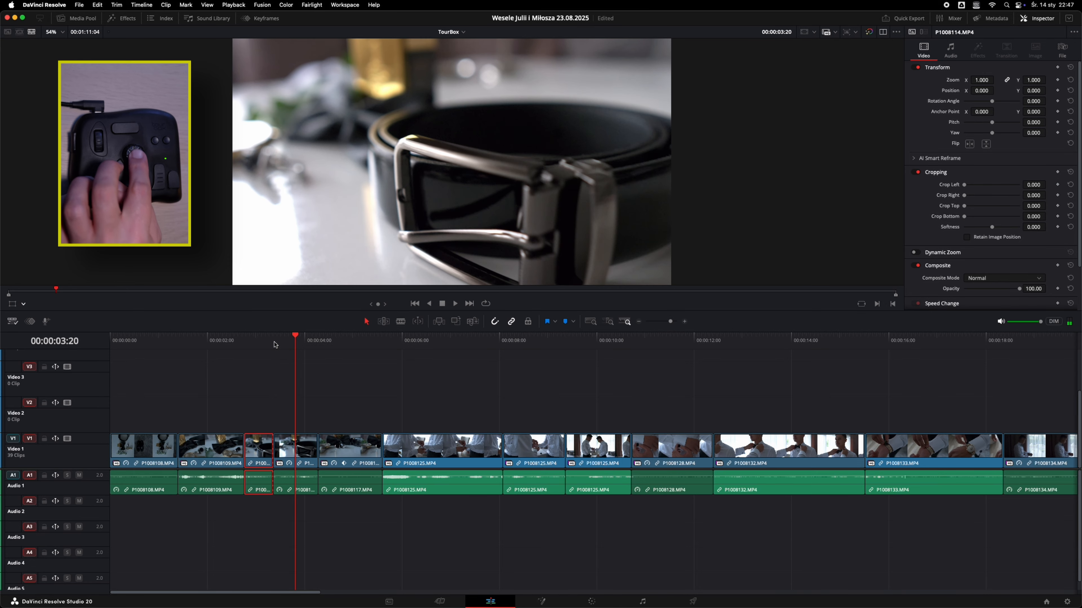
pyautogui.press('super+b')
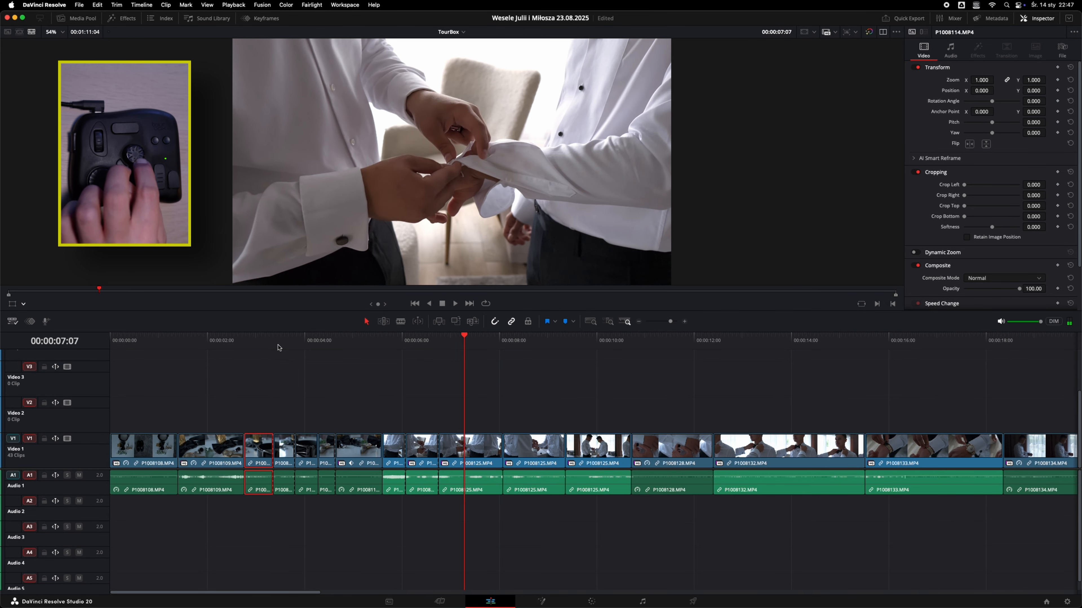
# Go back to about 00:00:06:13 and add more cuts to the P1008125.MP4 clips during playback
pyautogui.hotkey('shift', 'Left')
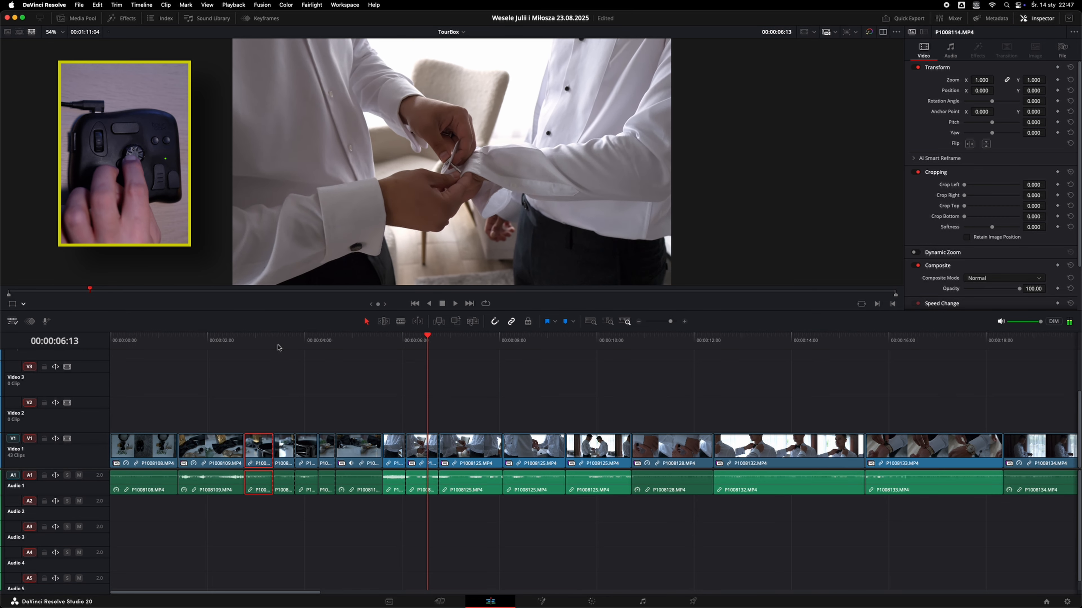
pyautogui.press('space')
pyautogui.press('super+b')
pyautogui.press('space')
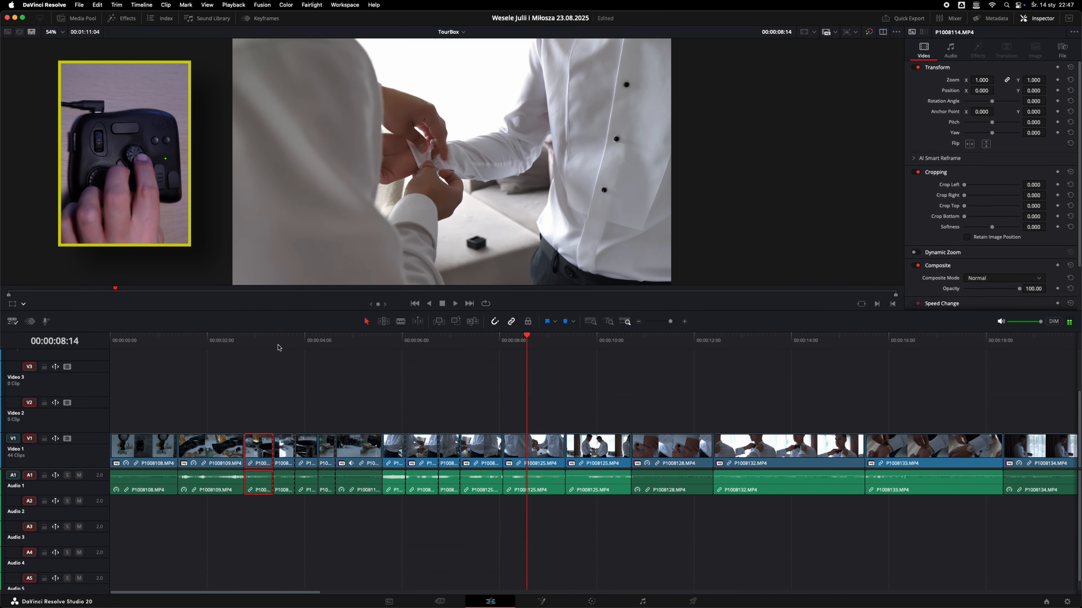
pyautogui.press('space')
pyautogui.press('super+b')
# Step the playhead back to 00:00:07:13 and split the P1008125.MP4 clip there
pyautogui.press('Up')
pyautogui.press('Left')
pyautogui.press('Left')
pyautogui.press('Left')
pyautogui.press('Left')
pyautogui.press('Left')
pyautogui.press('Left')
pyautogui.press('Left')
pyautogui.press('Left')
pyautogui.press('Left')
pyautogui.press('Left')
pyautogui.press('Left')
pyautogui.press('Left')
pyautogui.press('Left')
pyautogui.press('Left')
pyautogui.press('Left')
pyautogui.press('super+b')
# Undo all the recent cuts so that P1008114.MP4, P1008117.MP4 and the P1008125.MP4 clips are whole again
pyautogui.press('super+z')
pyautogui.press('super+z')
pyautogui.press('super+z')
pyautogui.press('super+z')
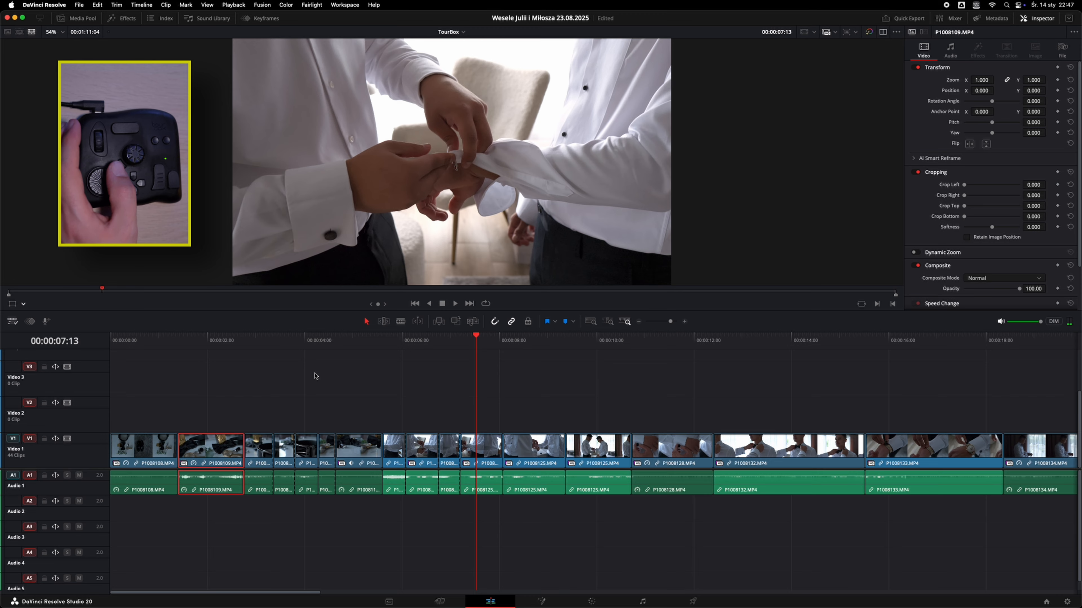
pyautogui.press('super+z')
pyautogui.press('super+z')
pyautogui.press('super+z')
pyautogui.press('super+z')
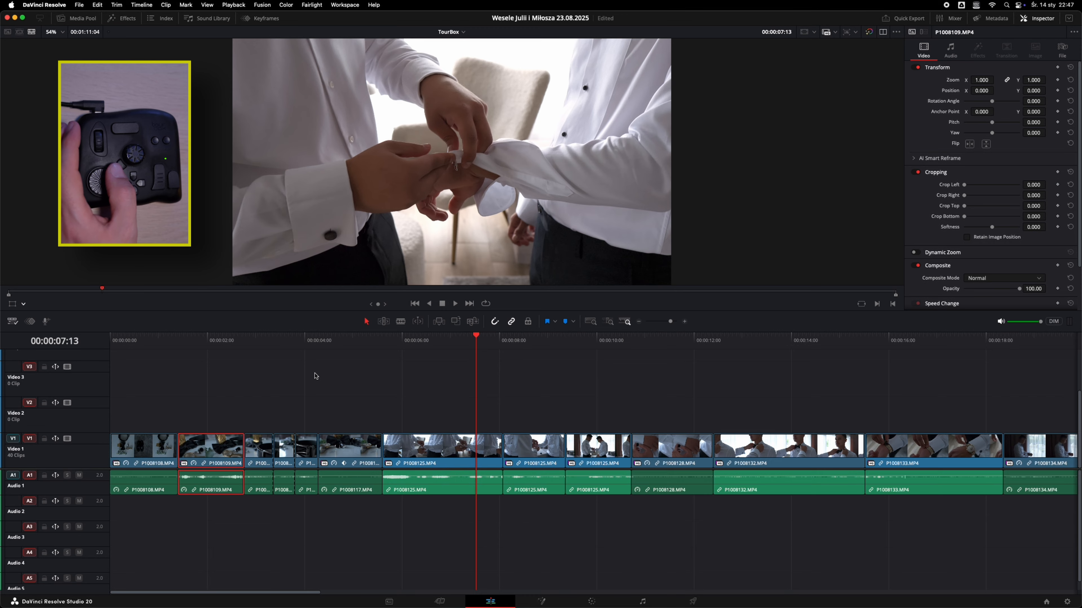
pyautogui.press('super+s')
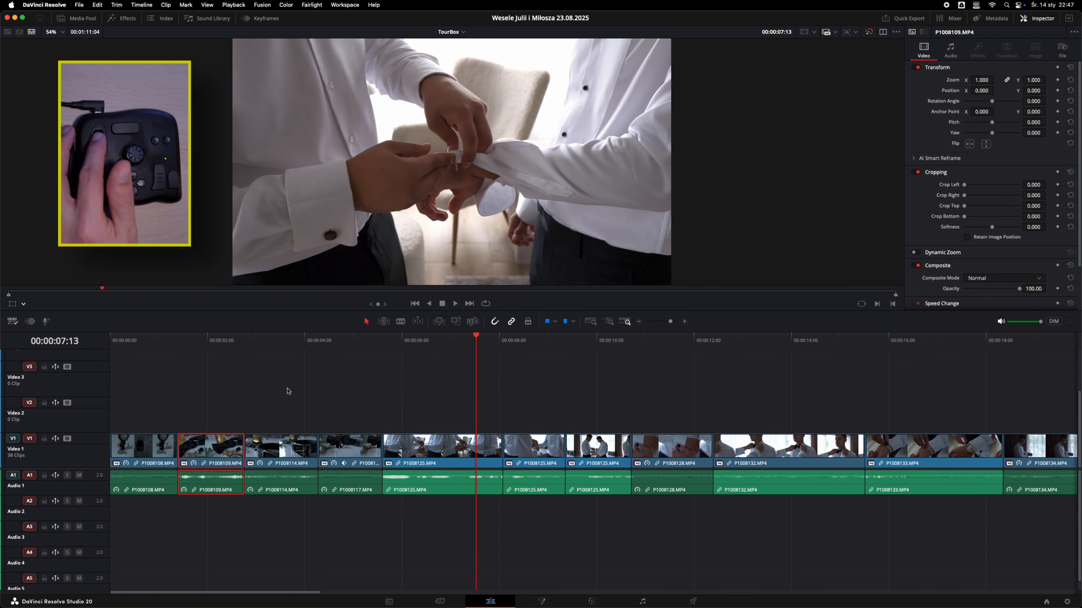
# Place the playhead at 00:00:01:23 in P1008109.MP4 and enlarge the timeline view around it
pyautogui.press('super+minus')
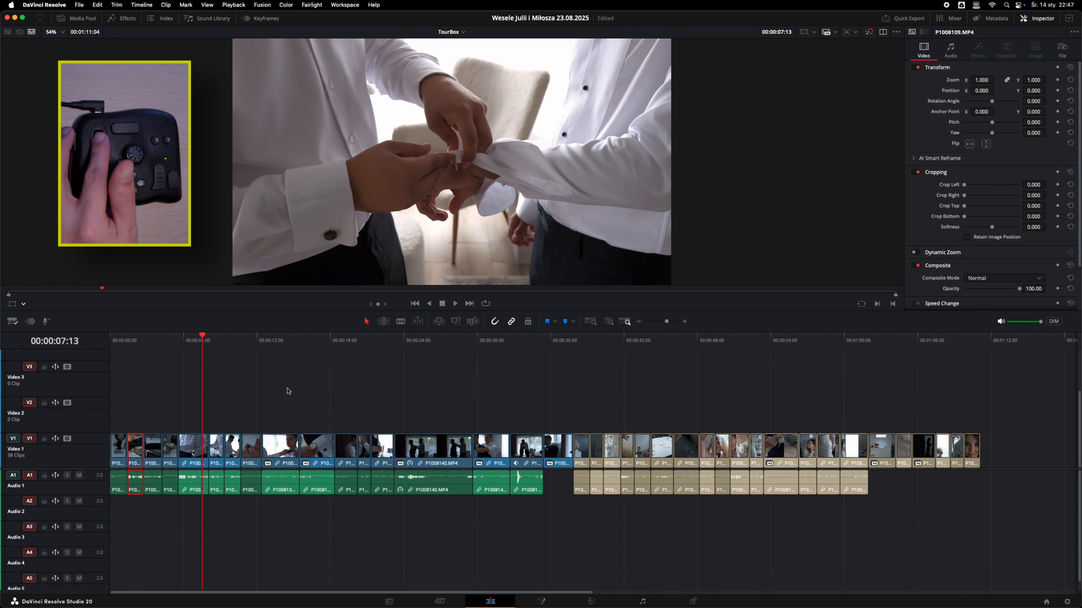
pyautogui.press('super+equal')
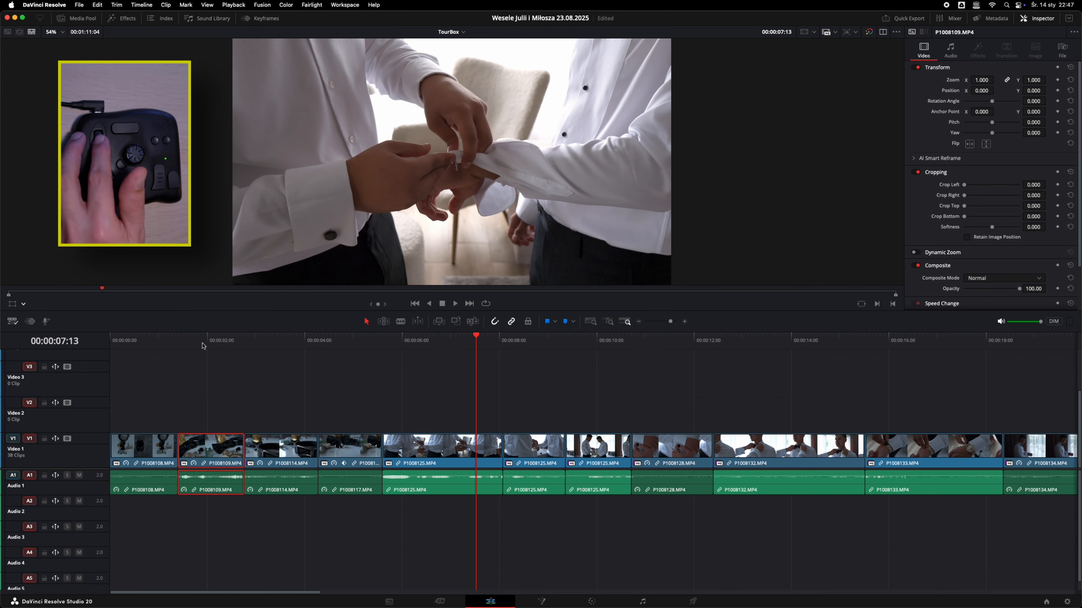
pyautogui.click(204, 345)
pyautogui.press('super+equal')
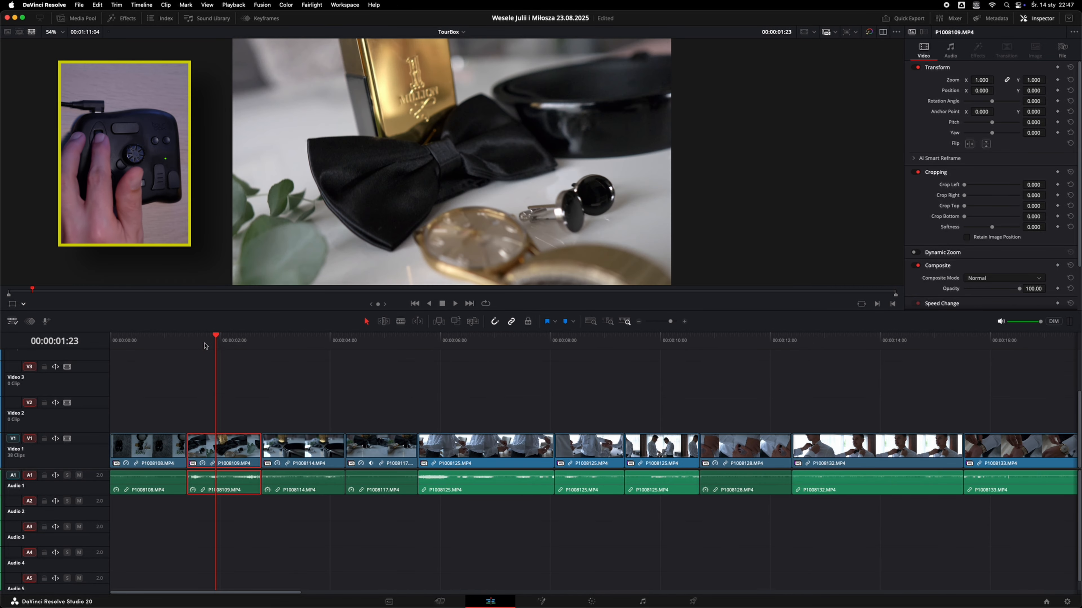
pyautogui.press('super+equal')
pyautogui.press('super+equal')
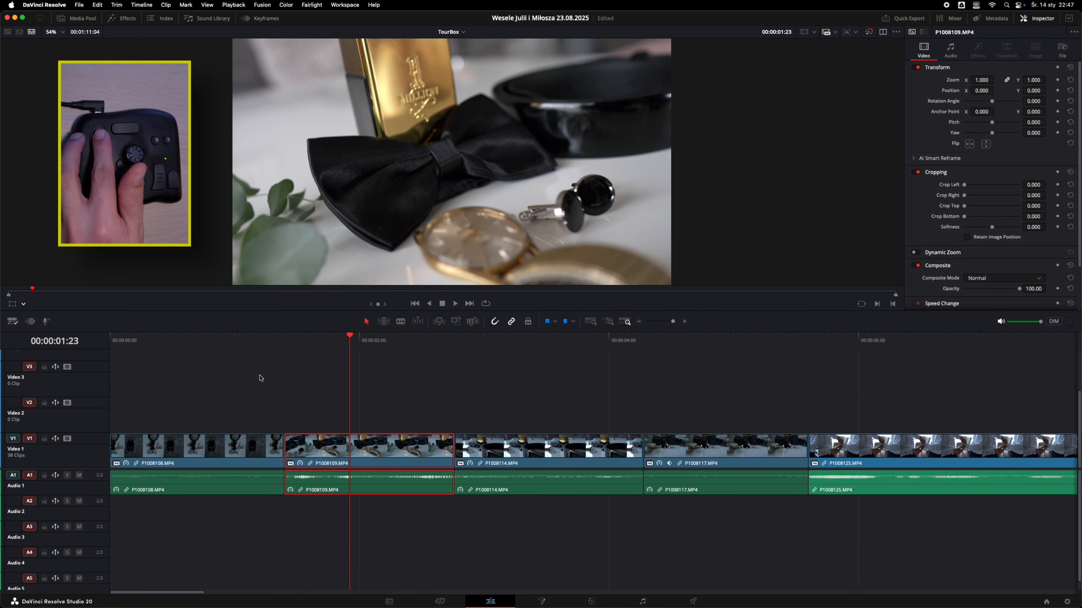
# Place three copies of P1008109.MP4 with their audio on Video 2 and Audio 2, above the original sequence
pyautogui.hotkey('shift', 'z')
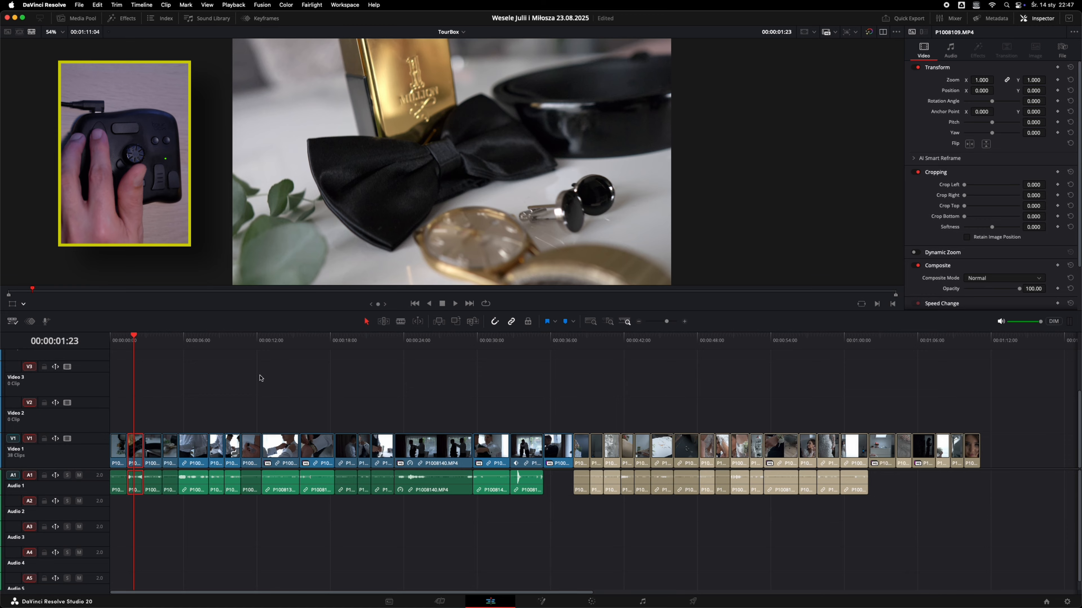
pyautogui.hotkey('shift', 'z')
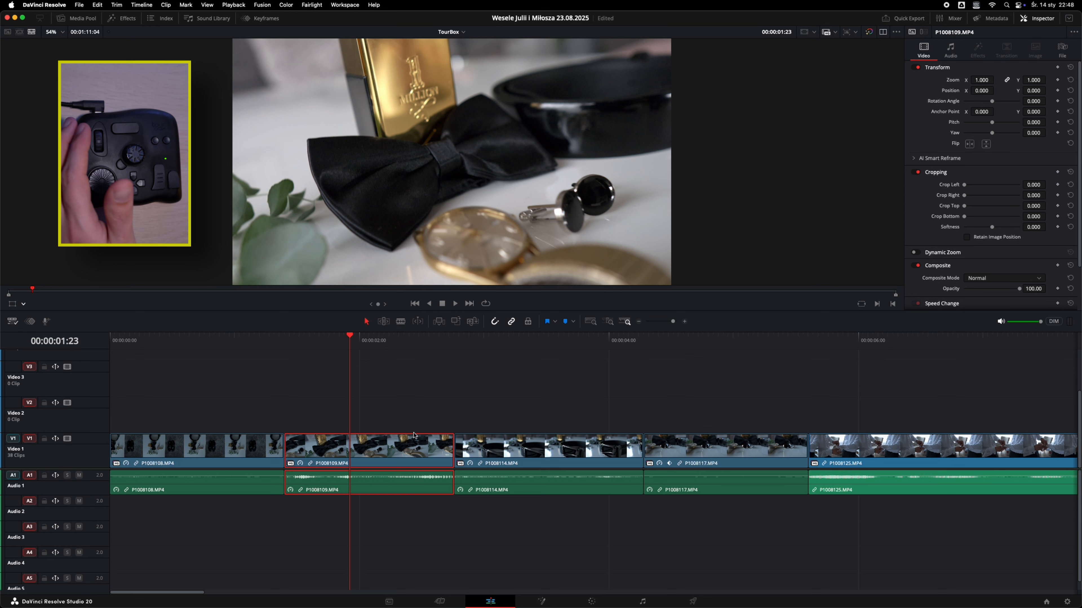
pyautogui.click(373, 448)
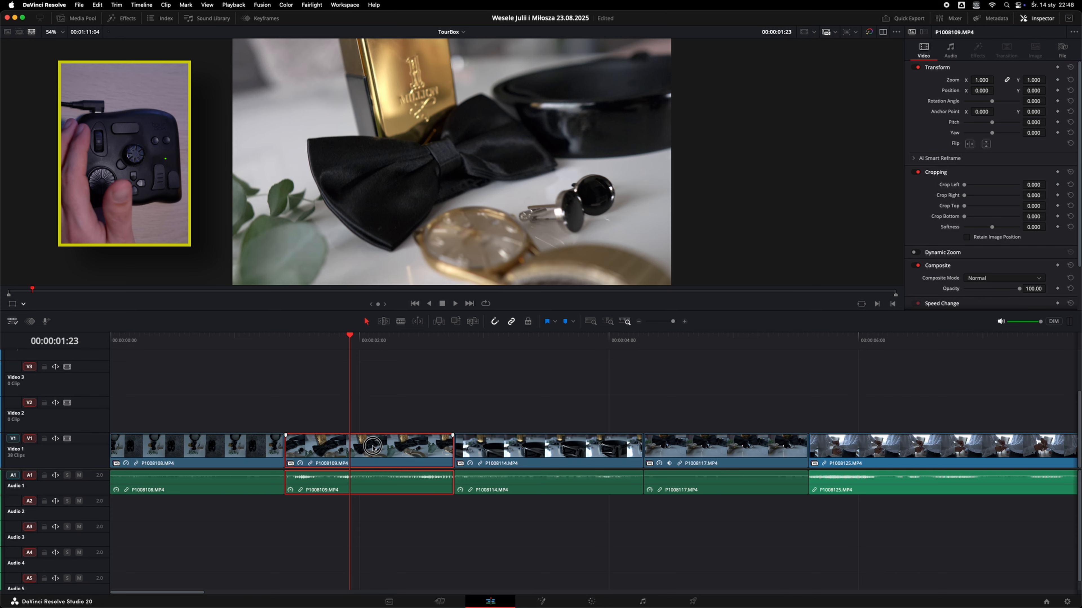
pyautogui.moveTo(373, 447); pyautogui.dragTo(639, 411)
pyautogui.moveTo(639, 411); pyautogui.dragTo(238, 409)
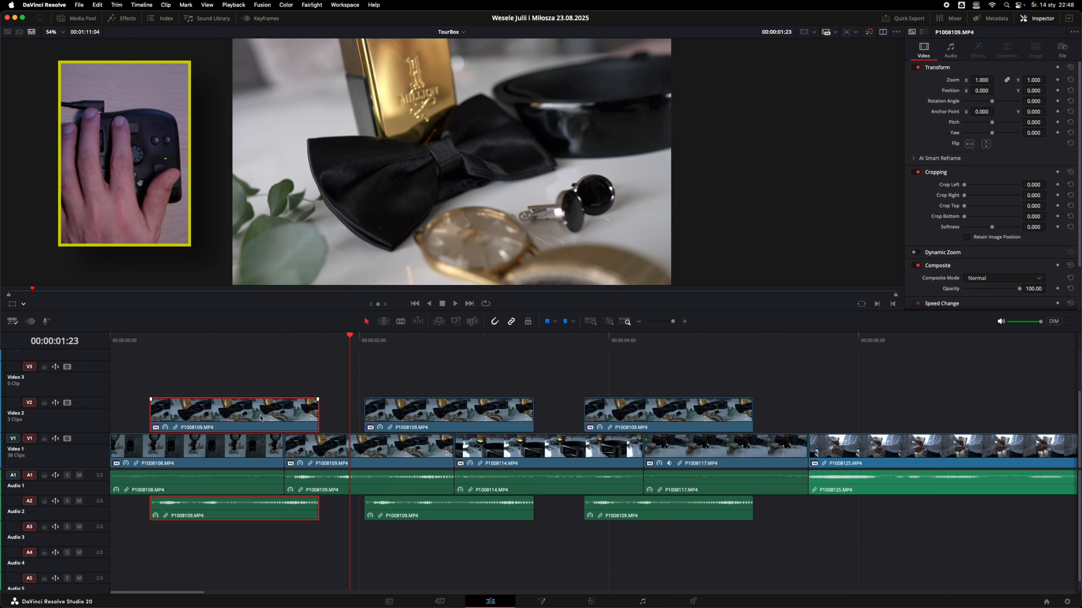
# Delete the three P1008109.MP4 copies from Video 2 together with their audio
pyautogui.press('Delete')
pyautogui.click(403, 417)
pyautogui.press('Delete')
pyautogui.click(617, 410)
pyautogui.press('Delete')
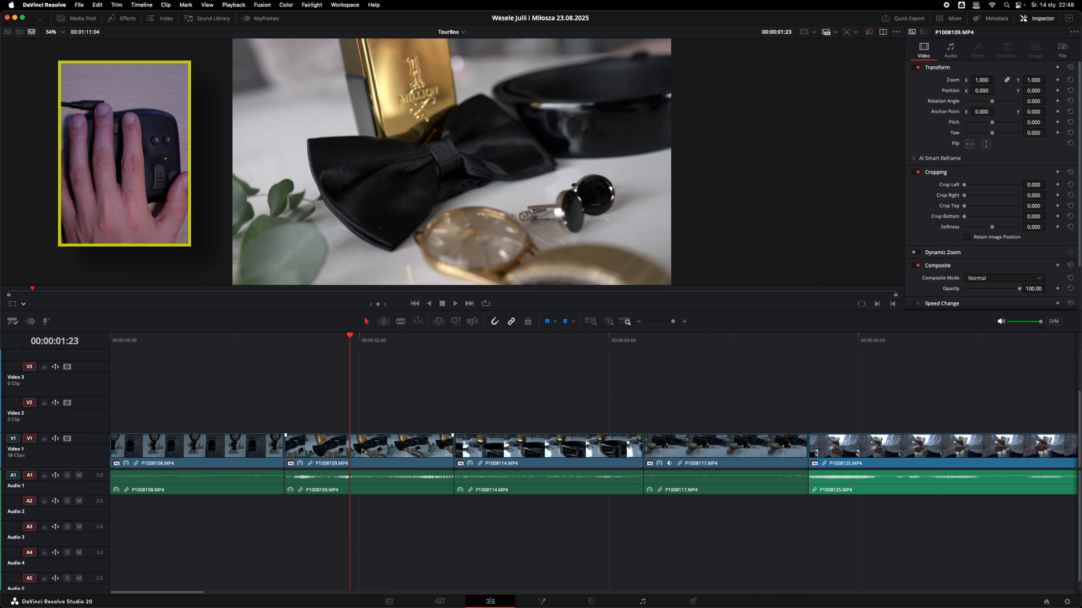
# Play the timeline from 00:00:01:23, stop playback, and place the playhead at 00:00:01:18 in P1008109.MP4
pyautogui.press('space')
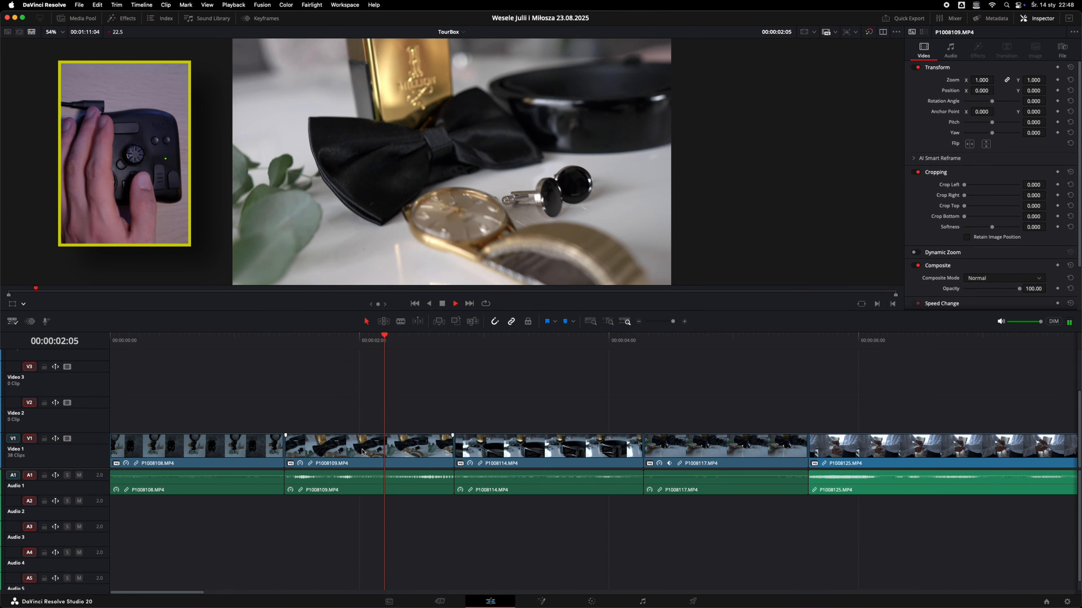
pyautogui.press('space')
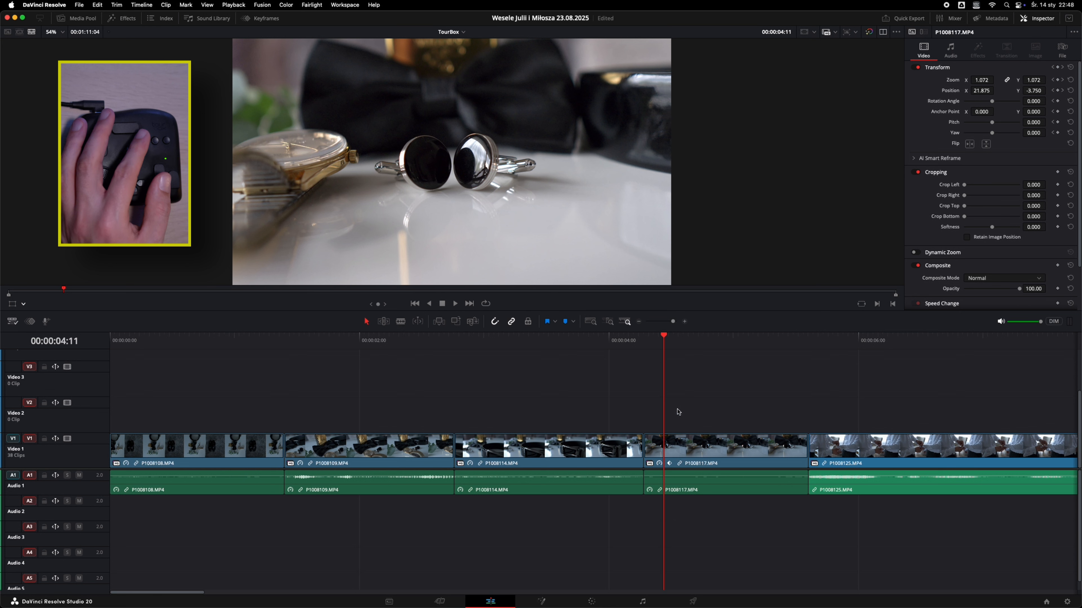
pyautogui.click(325, 340)
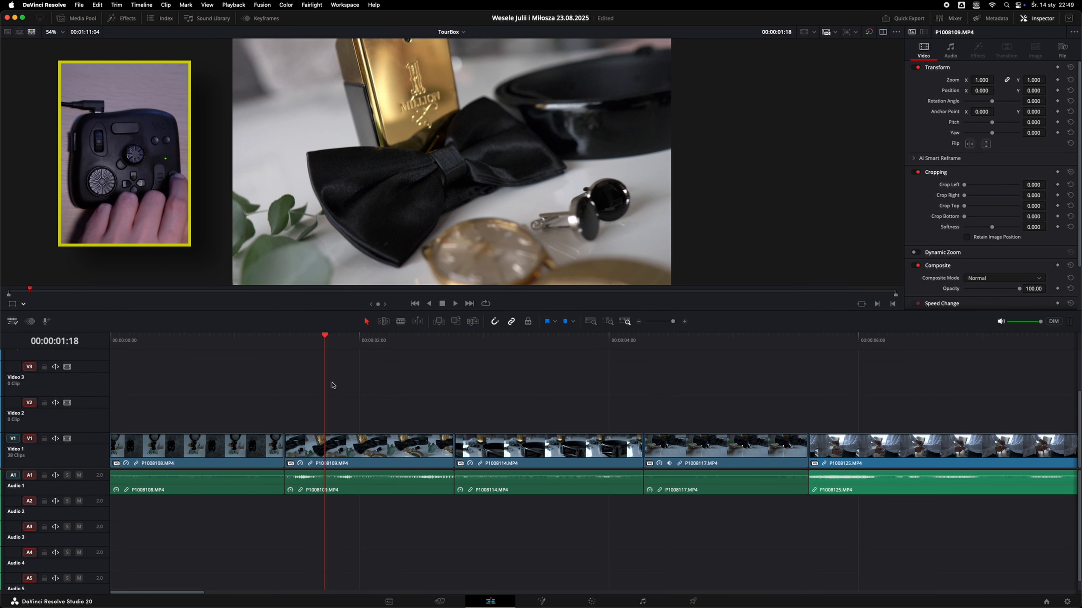
# Play repeatedly from 00:00:01:18, stopping each time so that the playhead jumps back to its starting position
pyautogui.press('space')
pyautogui.hotkey('alt', 'k')
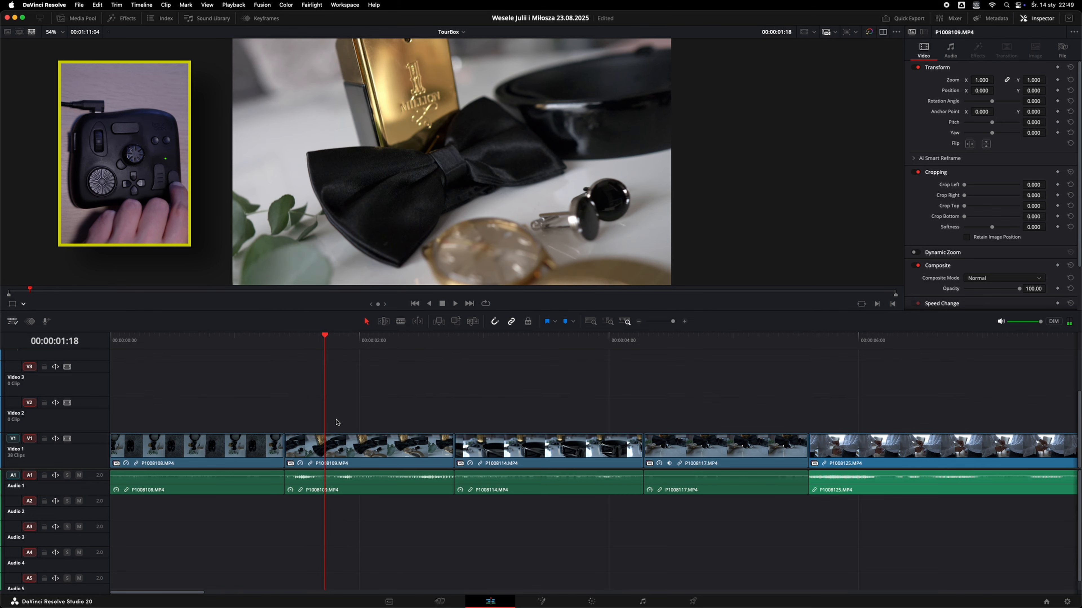
pyautogui.press('space')
pyautogui.hotkey('alt', 'k')
pyautogui.press('space')
pyautogui.hotkey('alt', 'k')
pyautogui.press('space')
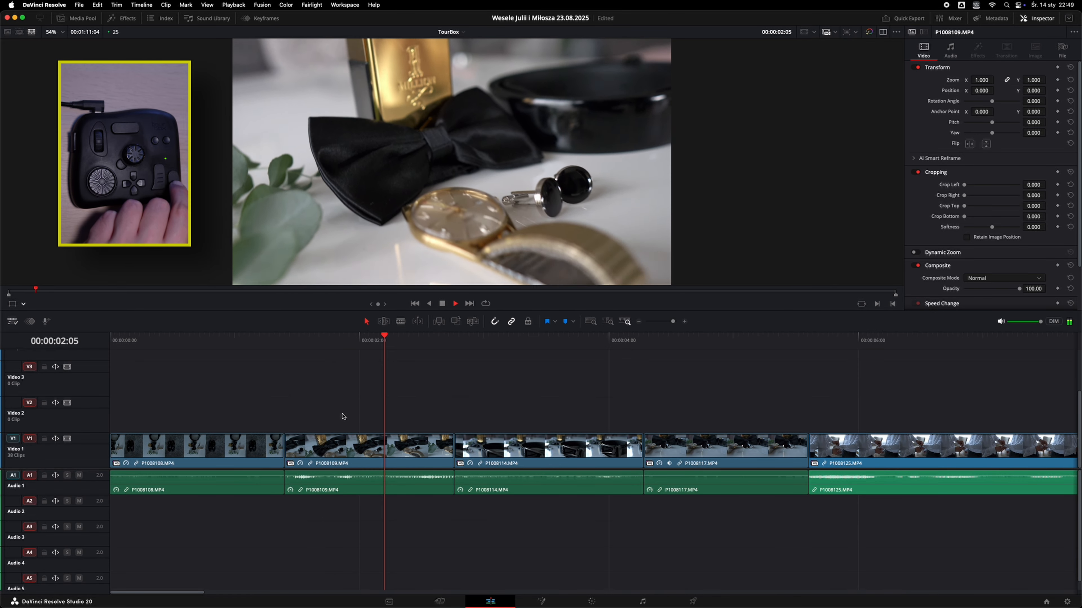
pyautogui.hotkey('alt', 'k')
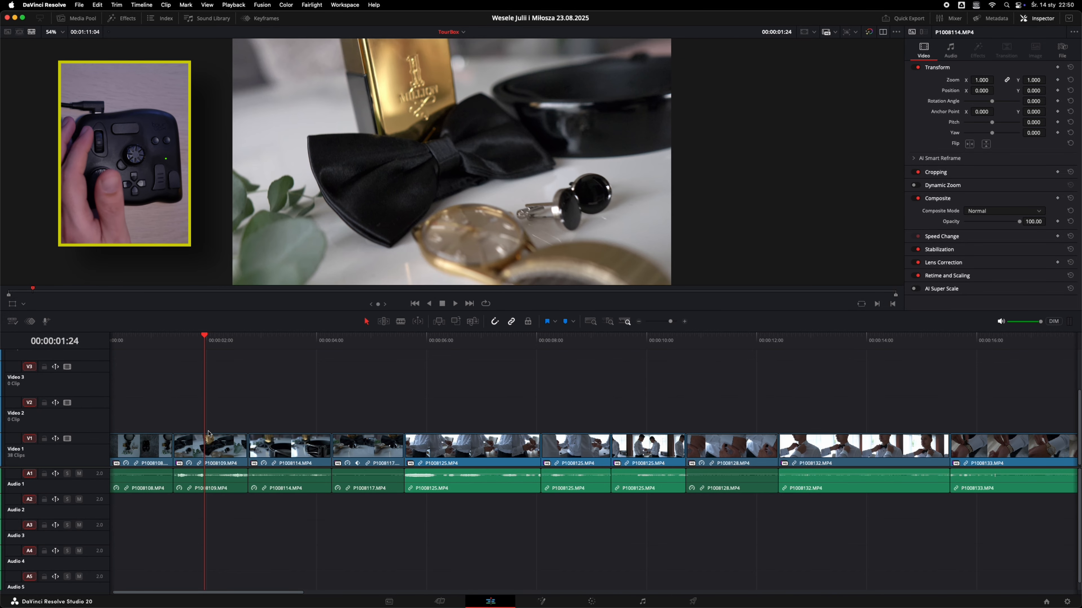
# Ripple delete P1008109.MP4 so the following clips close the gap
pyautogui.click(212, 456)
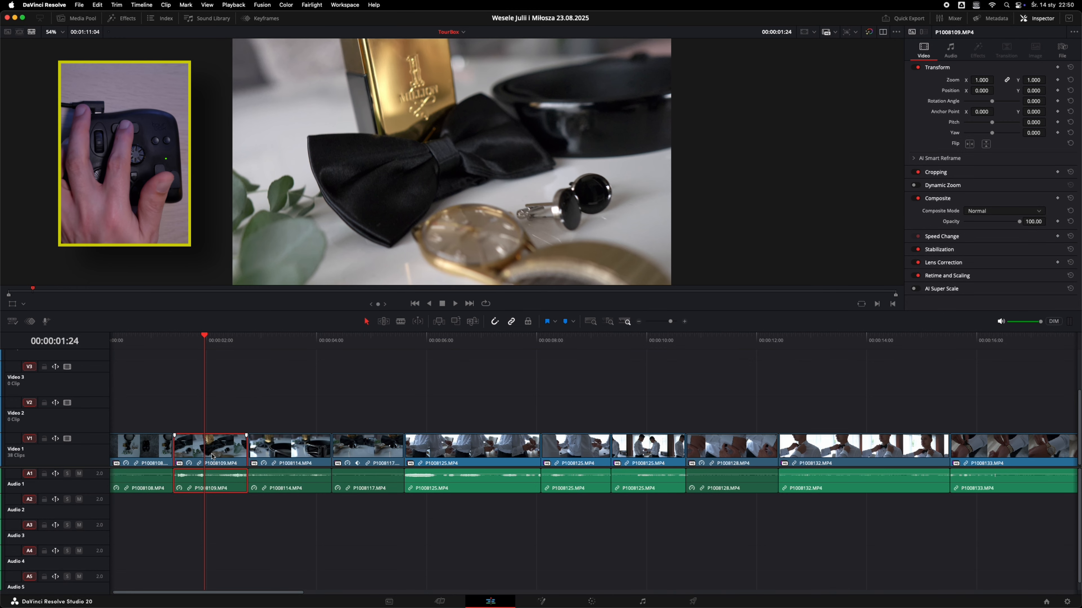
pyautogui.press('Delete')
# Ripple delete P1008117.MP4, the middle P1008125.MP4 clip, P1008128.MP4 and P1008133.MP4 from the sequence
pyautogui.click(300, 449)
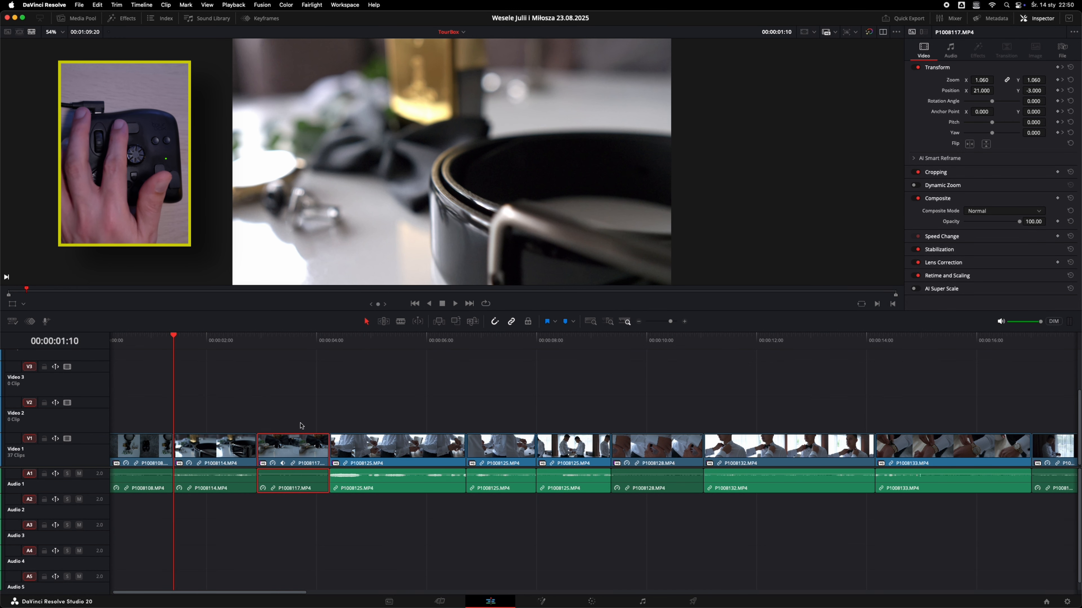
pyautogui.press('BackSpace')
pyautogui.press('Delete')
pyautogui.click(431, 339)
pyautogui.click(424, 450)
pyautogui.press('Delete')
pyautogui.click(520, 445)
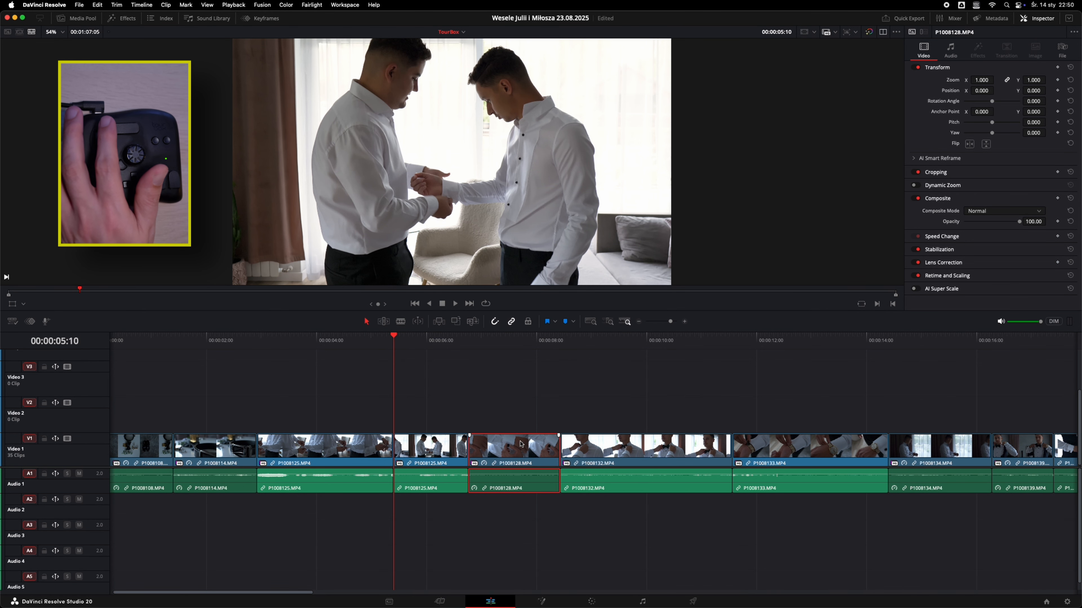
pyautogui.press('Delete')
pyautogui.click(682, 447)
pyautogui.press('Delete')
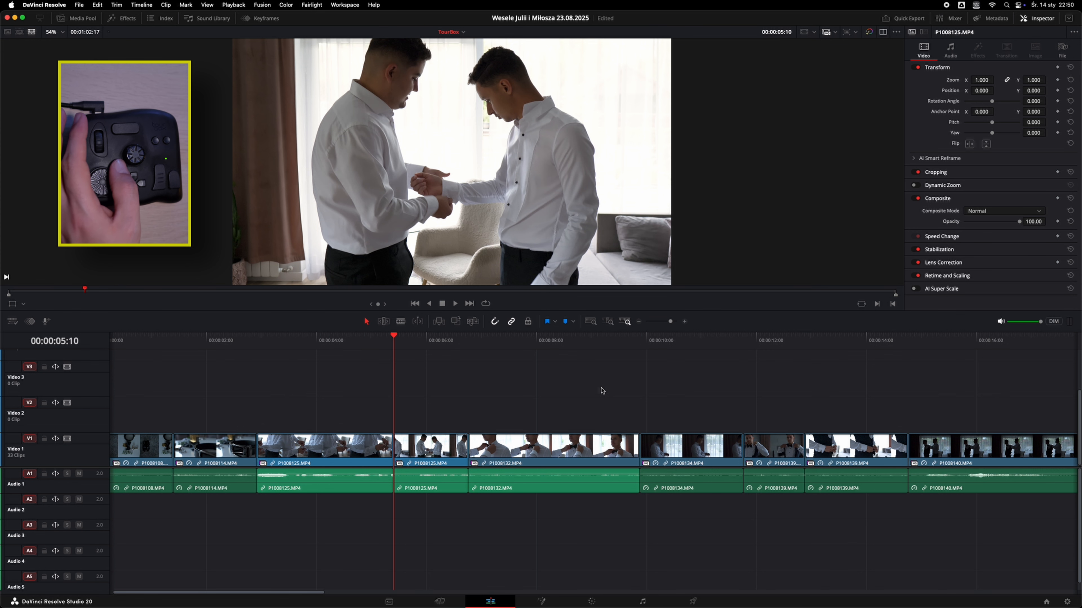
# Undo the last four clip deletions, bringing back P1008117.MP4 through P1008133.MP4
pyautogui.press('super+z')
pyautogui.press('super+z')
pyautogui.press('super+z')
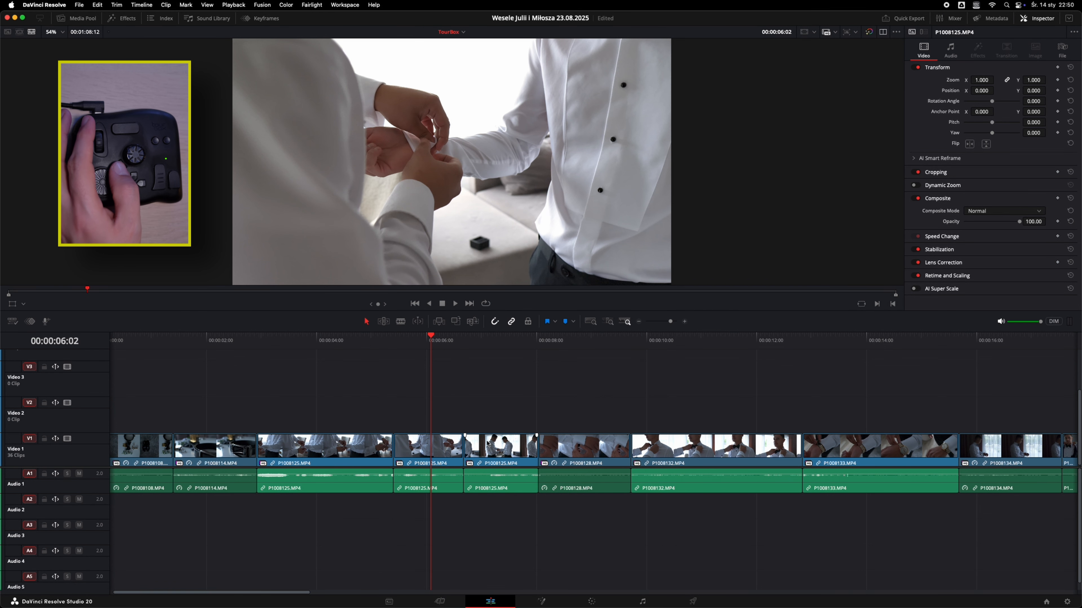
pyautogui.press('super+z')
pyautogui.press('super+s')
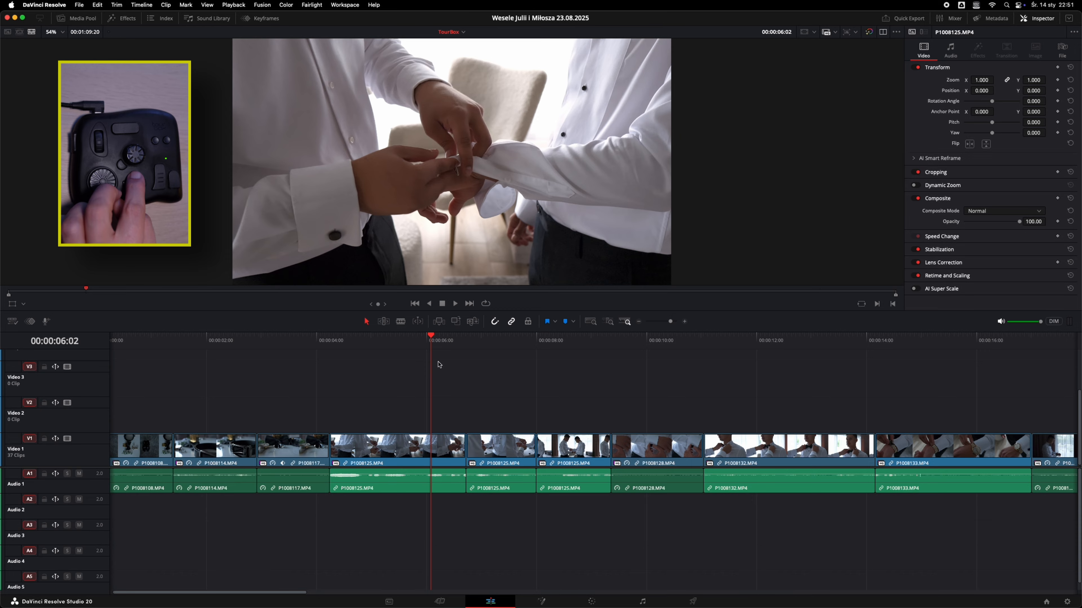
# Select all clips from the playhead at 00:00:06:02 to the end of the sequence, and clear the selection
pyautogui.press('y')
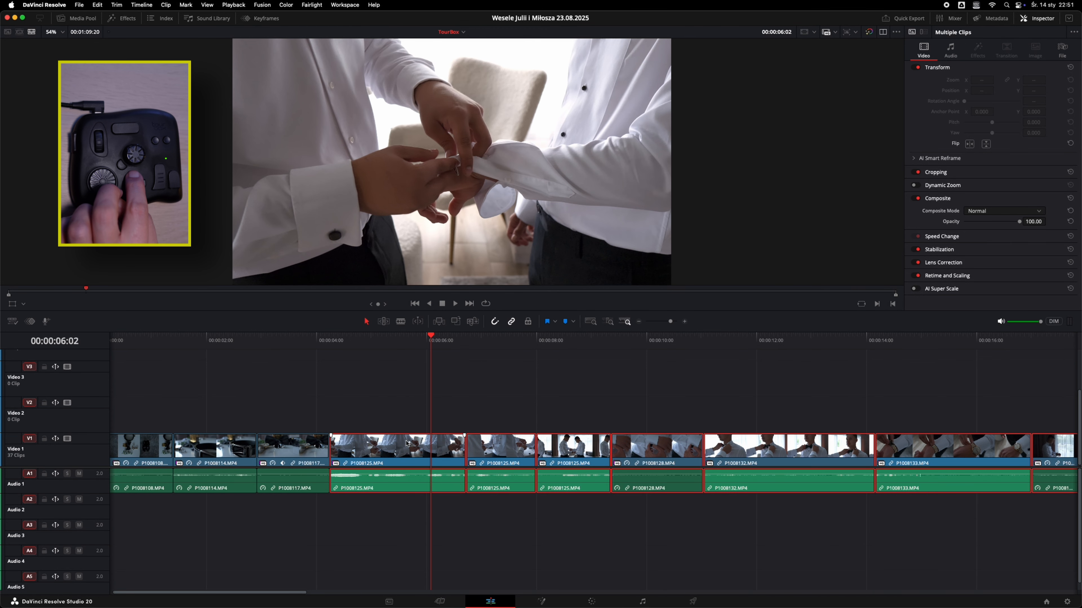
pyautogui.press('super+minus')
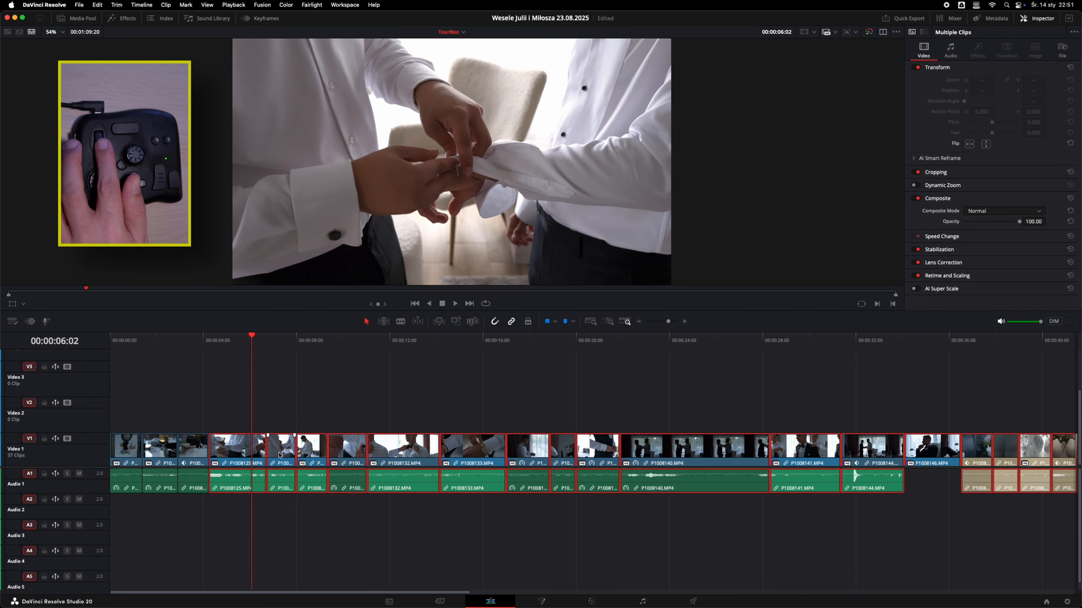
pyautogui.press('super+minus')
pyautogui.click(416, 394)
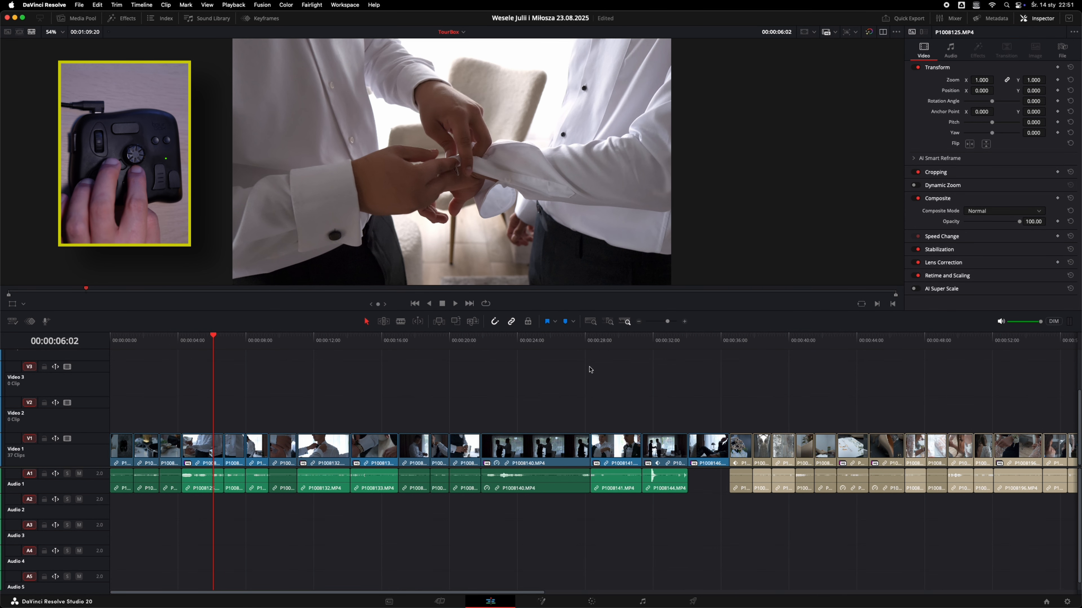
# Select every clip from 00:00:21:22 onward, try shifting them together, and clear the selection
pyautogui.moveTo(494, 343); pyautogui.dragTo(480, 343)
pyautogui.press('y')
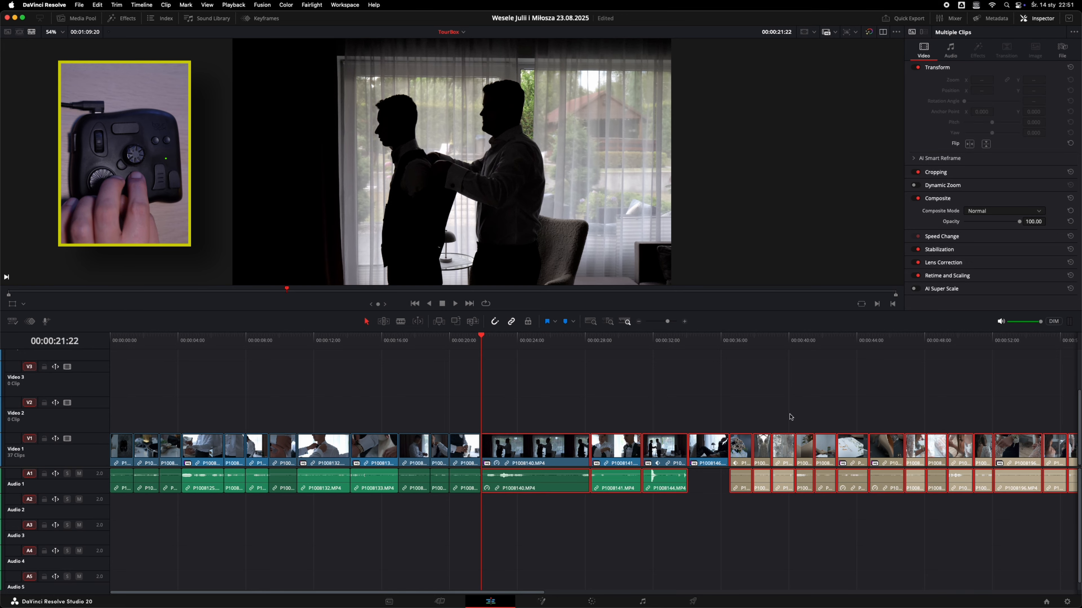
pyautogui.moveTo(518, 451)
pyautogui.mouseDown()
pyautogui.moveTo(854, 454)
pyautogui.moveTo(514, 457)
pyautogui.mouseUp()
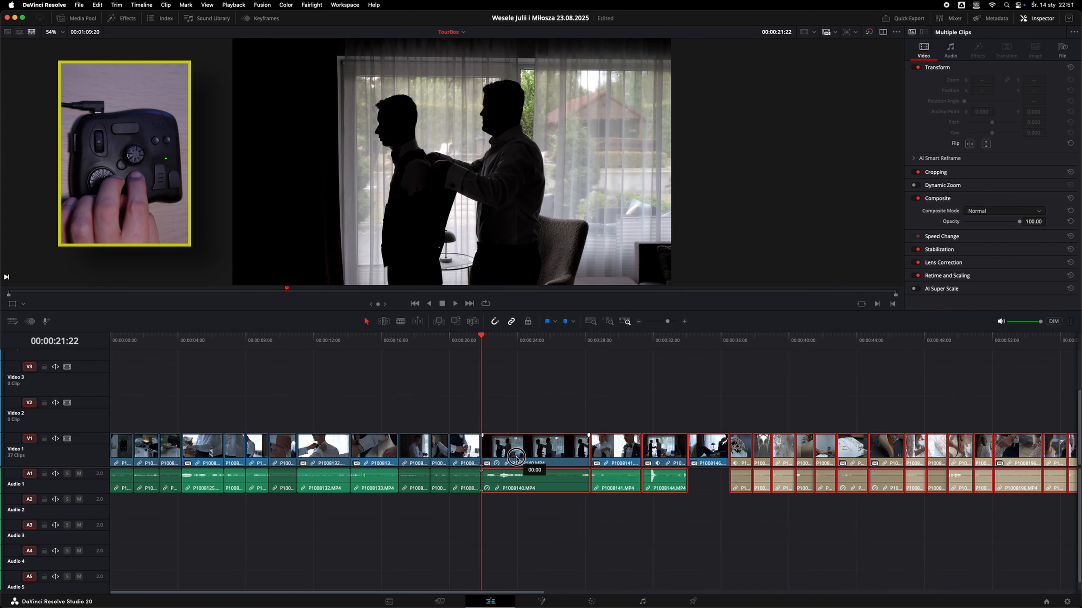
pyautogui.click(507, 427)
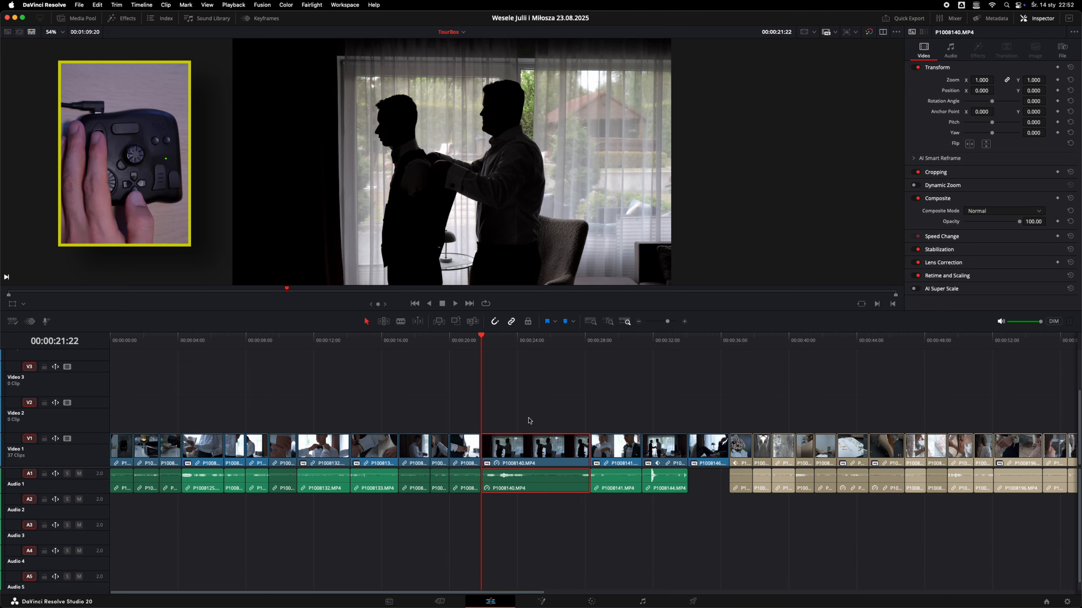
# Unlink the audio of P1008140.MP4 from its video, move it to Audio 2 and return it to Audio 1
pyautogui.press('super+alt+l')
pyautogui.click(524, 486)
pyautogui.moveTo(524, 485); pyautogui.dragTo(526, 504)
pyautogui.moveTo(530, 443)
pyautogui.mouseDown()
pyautogui.moveTo(573, 423)
pyautogui.moveTo(500, 424)
pyautogui.moveTo(749, 424)
pyautogui.moveTo(562, 424)
pyautogui.moveTo(523, 444)
pyautogui.mouseUp()
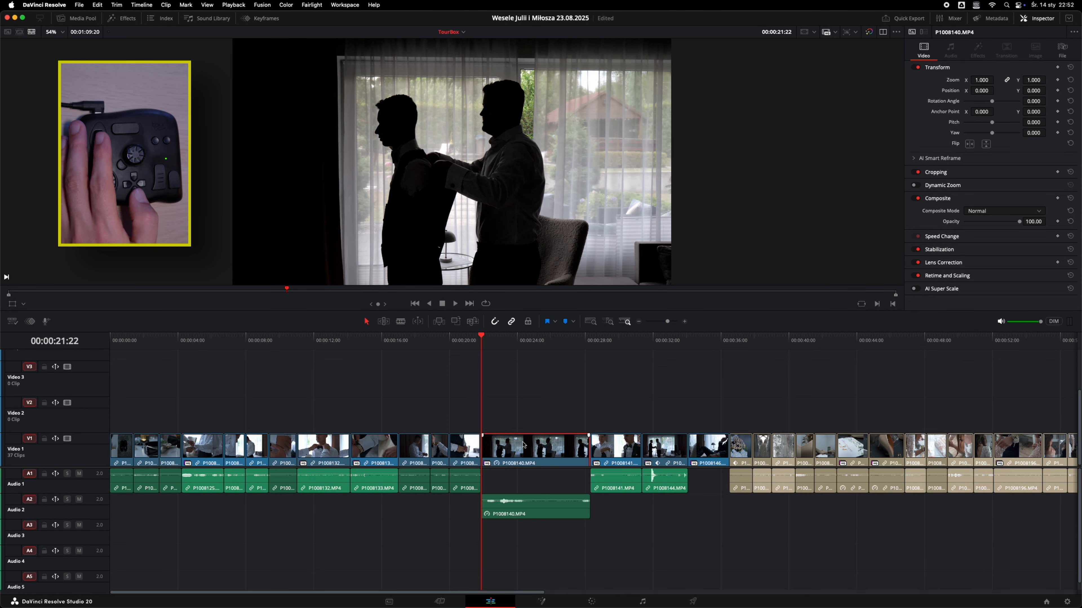
pyautogui.moveTo(522, 506); pyautogui.dragTo(532, 484)
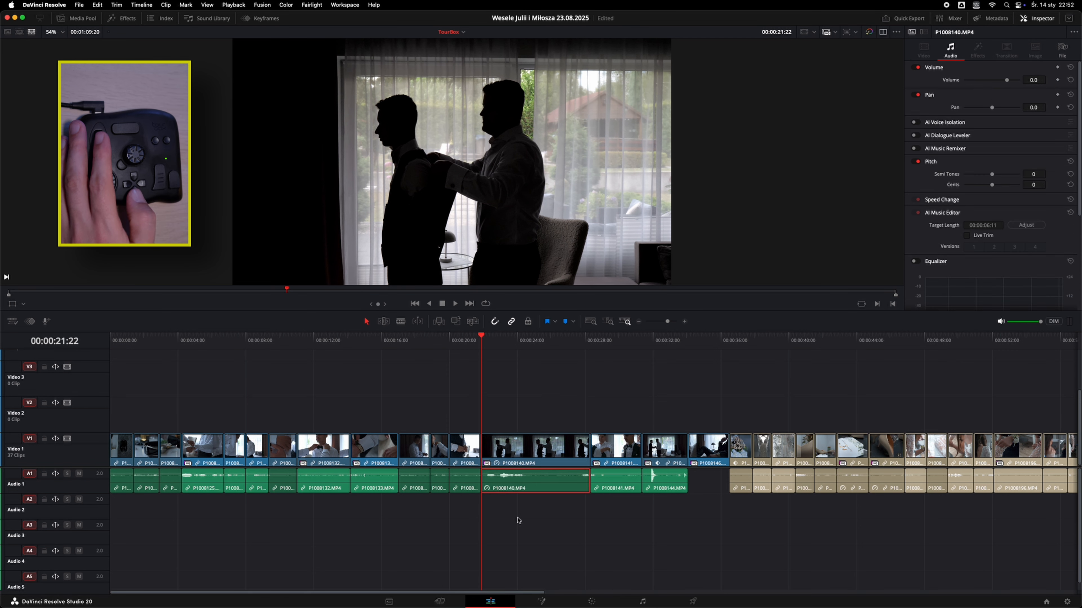
# Select P1008140.MP4 and the clips following it with their audio, and unlink the video and audio of P1008141.MP4 and P1008144.MP4
pyautogui.click(529, 524)
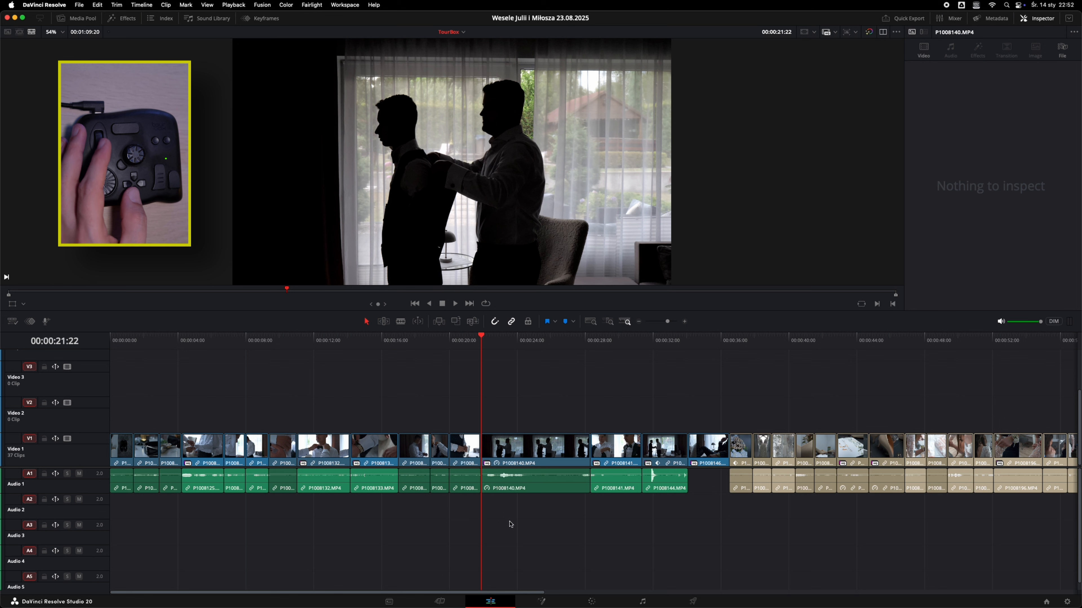
pyautogui.moveTo(527, 523); pyautogui.dragTo(549, 426)
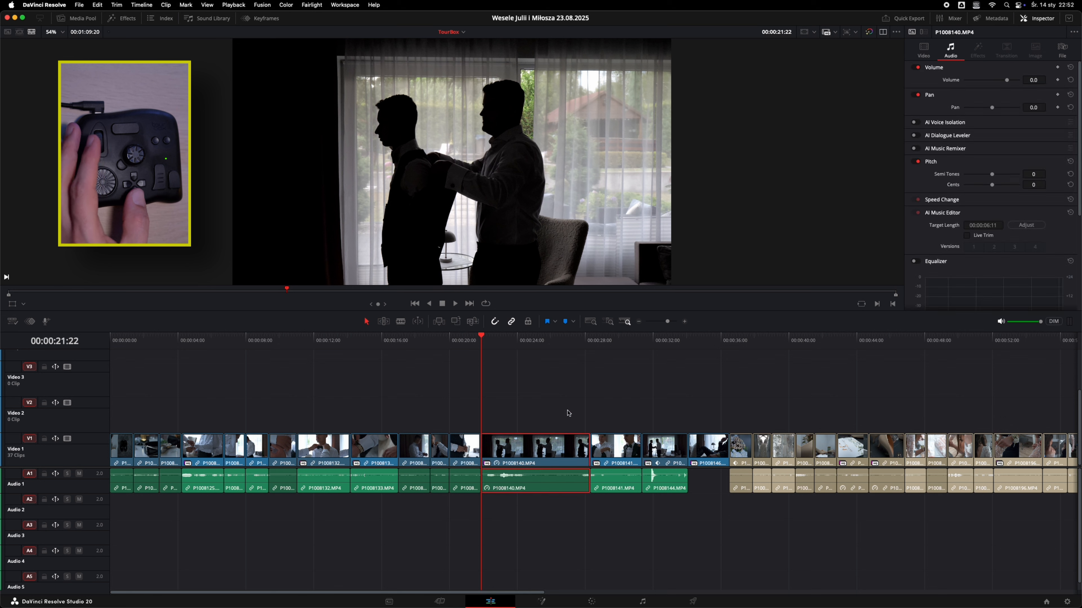
pyautogui.moveTo(536, 448)
pyautogui.mouseDown()
pyautogui.moveTo(537, 415)
pyautogui.moveTo(442, 416)
pyautogui.moveTo(537, 415)
pyautogui.moveTo(536, 447)
pyautogui.mouseUp()
pyautogui.moveTo(533, 374); pyautogui.dragTo(743, 535)
pyautogui.moveTo(596, 447); pyautogui.dragTo(525, 420)
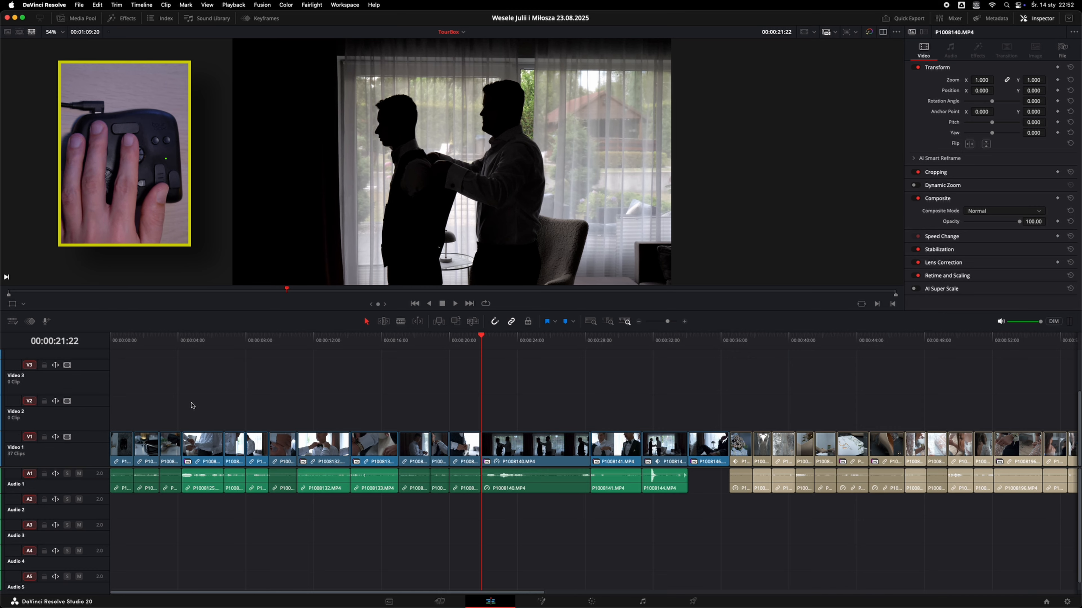
# Place the playhead at 00:00:01:10, on the cut between P1008108.MP4 and P1008114.MP4
pyautogui.click(135, 346)
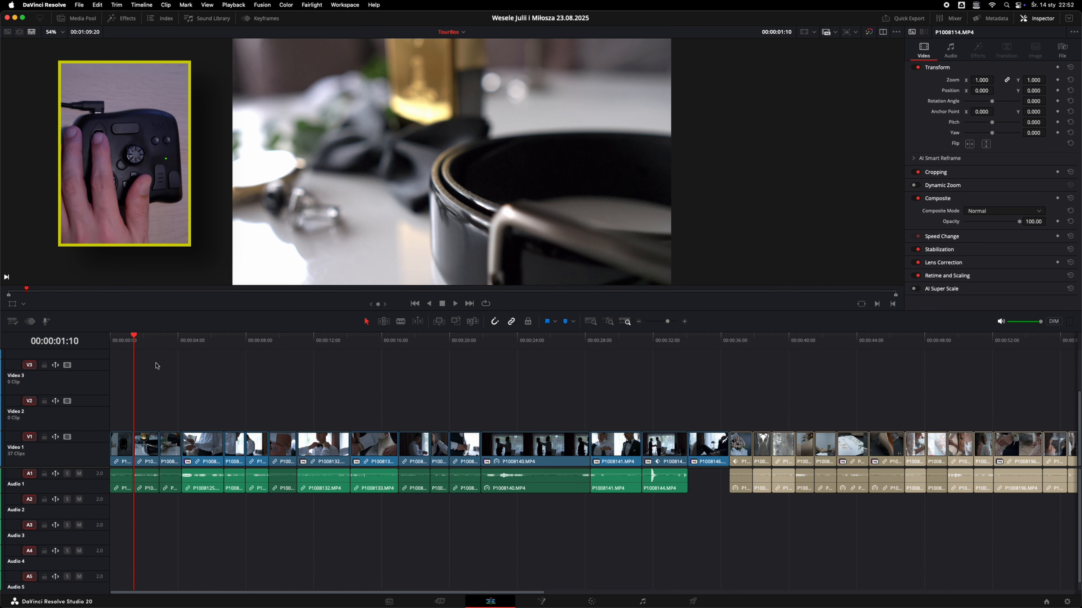
pyautogui.press('super+equal')
pyautogui.press('super+equal')
pyautogui.press('super+equal')
pyautogui.press('super+equal')
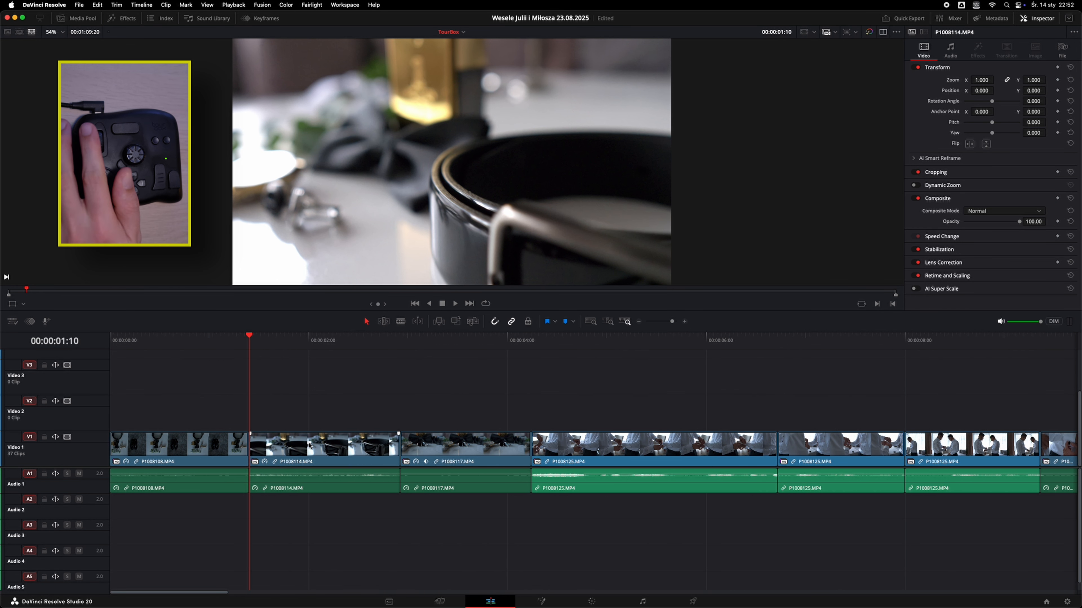
pyautogui.press('super+minus')
pyautogui.press('super+minus')
pyautogui.press('super+equal')
pyautogui.press('super+equal')
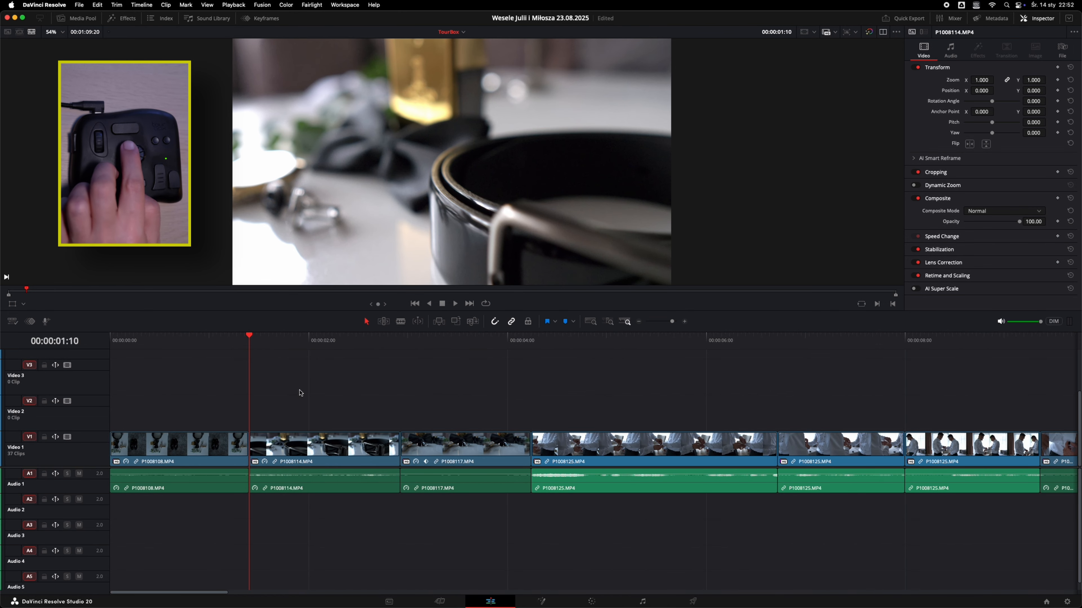
# Advance the playhead to 00:00:02:00 and ripple trim the start of P1008114.MP4 to that point
pyautogui.press('Right')
pyautogui.press('Right')
pyautogui.press('Right')
pyautogui.press('Right')
pyautogui.press('Right')
pyautogui.press('Right')
pyautogui.press('Right')
pyautogui.press('Right')
pyautogui.press('Right')
pyautogui.press('Right')
pyautogui.press('Right')
pyautogui.press('Right')
pyautogui.press('Right')
pyautogui.press('Right')
pyautogui.press('Right')
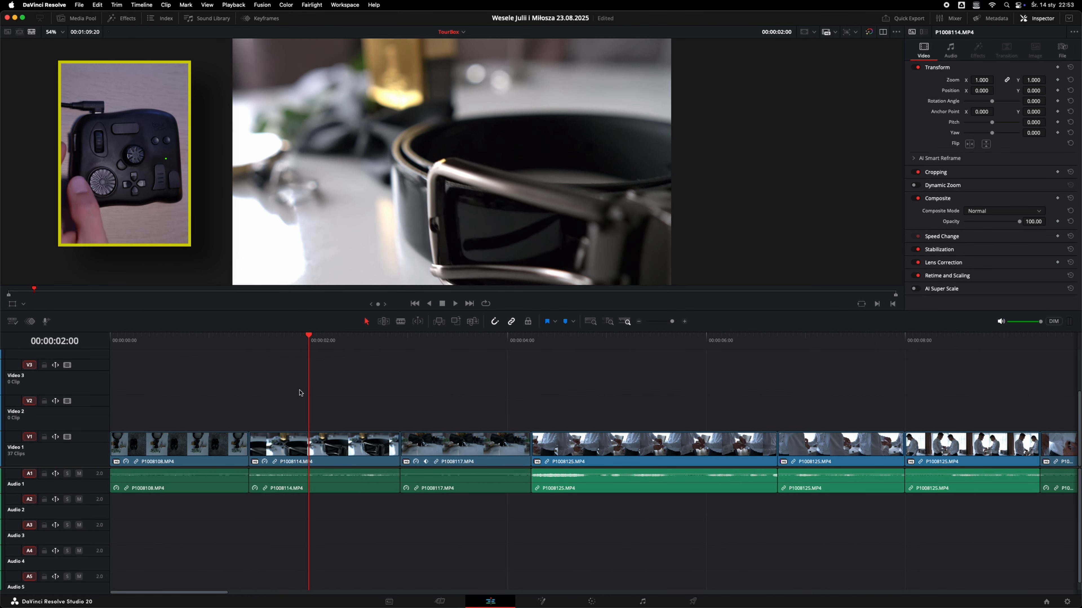
pyautogui.click(280, 480)
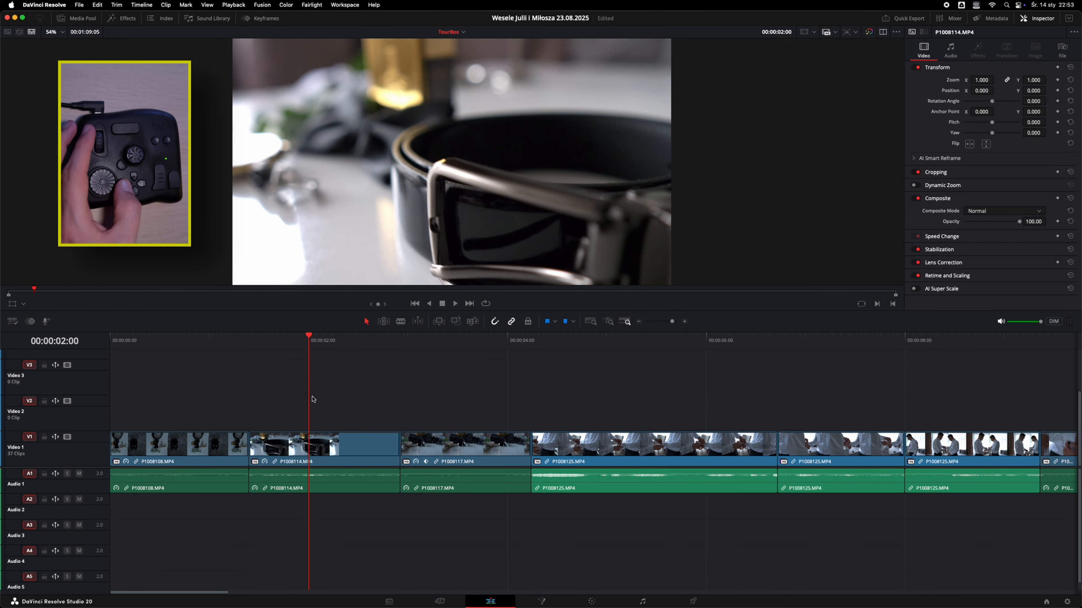
pyautogui.press('super+shift+bracketleft')
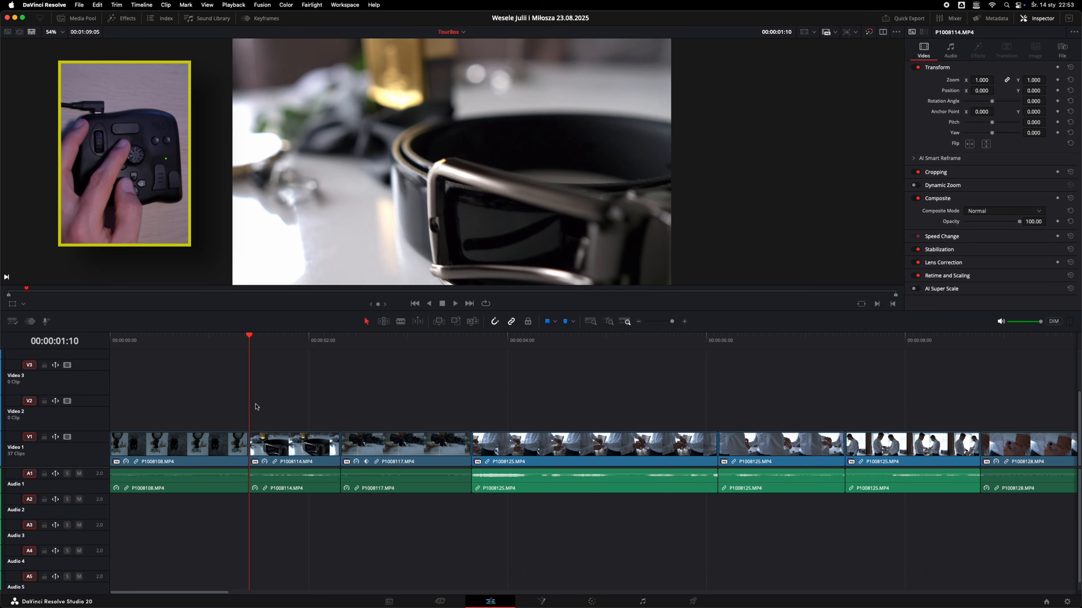
# Advance the playhead to 00:00:01:23 and ripple trim the end of P1008114.MP4 to that point
pyautogui.press('Right')
pyautogui.press('Right')
pyautogui.press('Right')
pyautogui.press('Right')
pyautogui.press('Right')
pyautogui.press('Right')
pyautogui.press('Right')
pyautogui.press('Right')
pyautogui.press('Right')
pyautogui.press('Right')
pyautogui.press('Right')
pyautogui.press('Right')
pyautogui.press('Right')
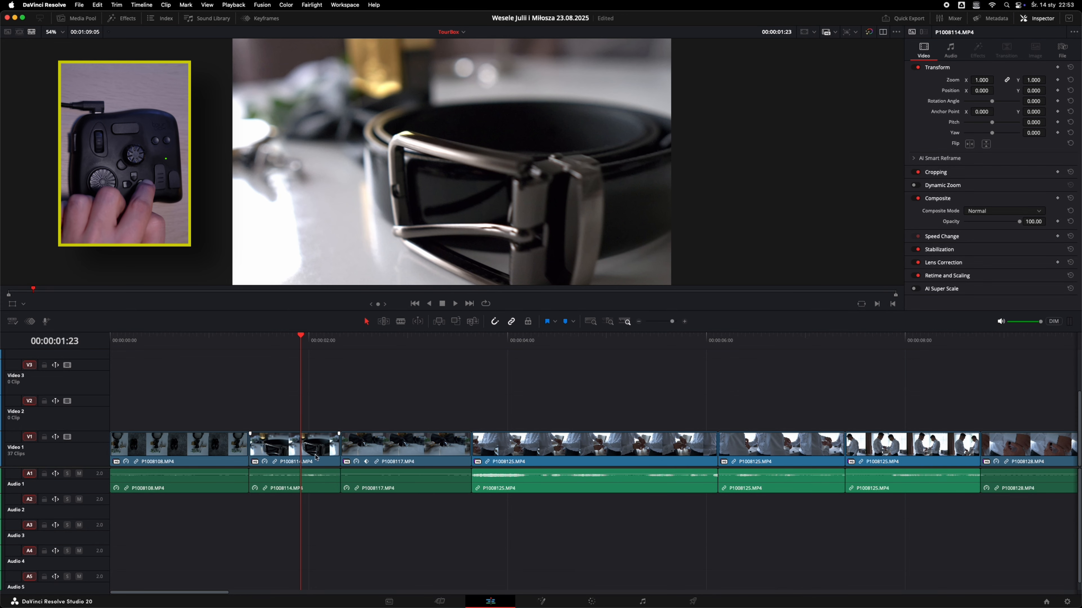
pyautogui.press('super+shift+bracketright')
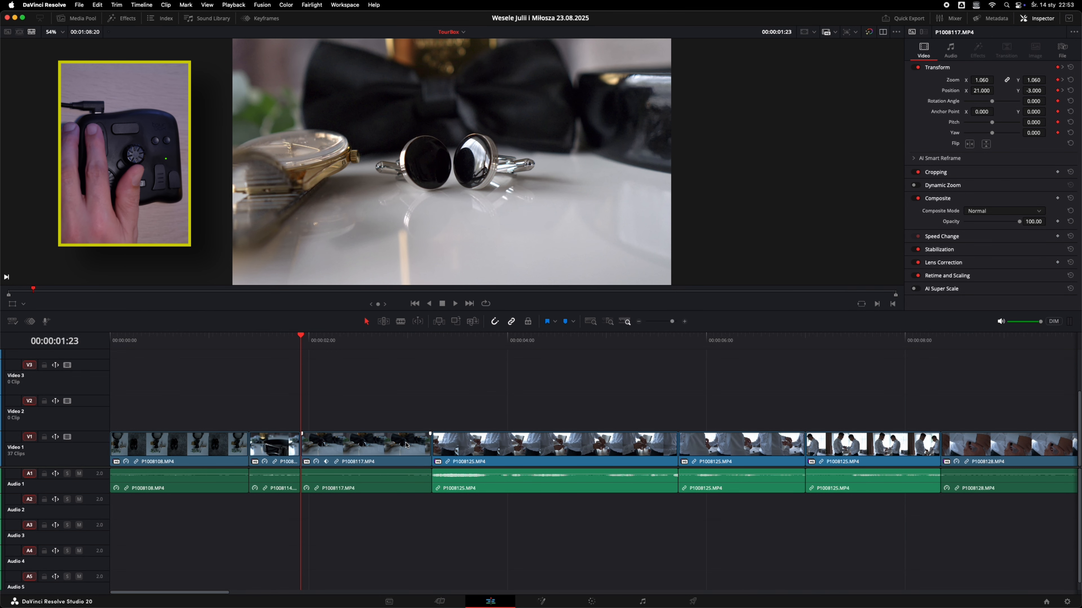
# Undo the ripple trims made at the start and end of P1008114.MP4
pyautogui.press('super+minus')
pyautogui.press('super+minus')
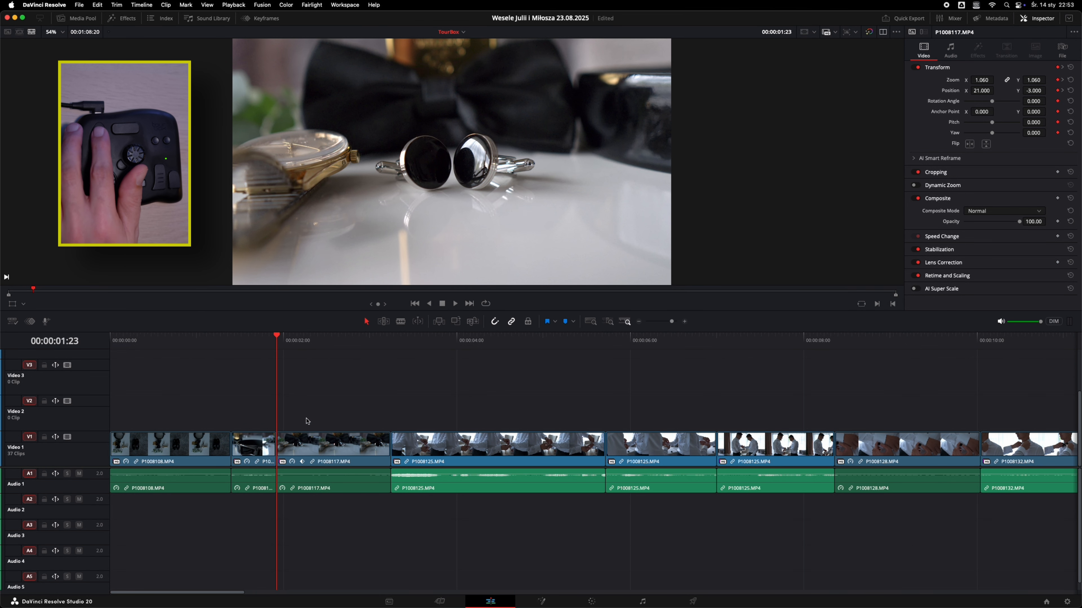
pyautogui.press('super+equal')
pyautogui.press('super+z')
# Move the playhead to 00:00:01:21 and trim the start of P1008114.MP4 to it without rippling, leaving a gap
pyautogui.press('Right')
pyautogui.press('Right')
pyautogui.press('Left')
pyautogui.press('Left')
pyautogui.press('Left')
pyautogui.press('Left')
pyautogui.press('super+s')
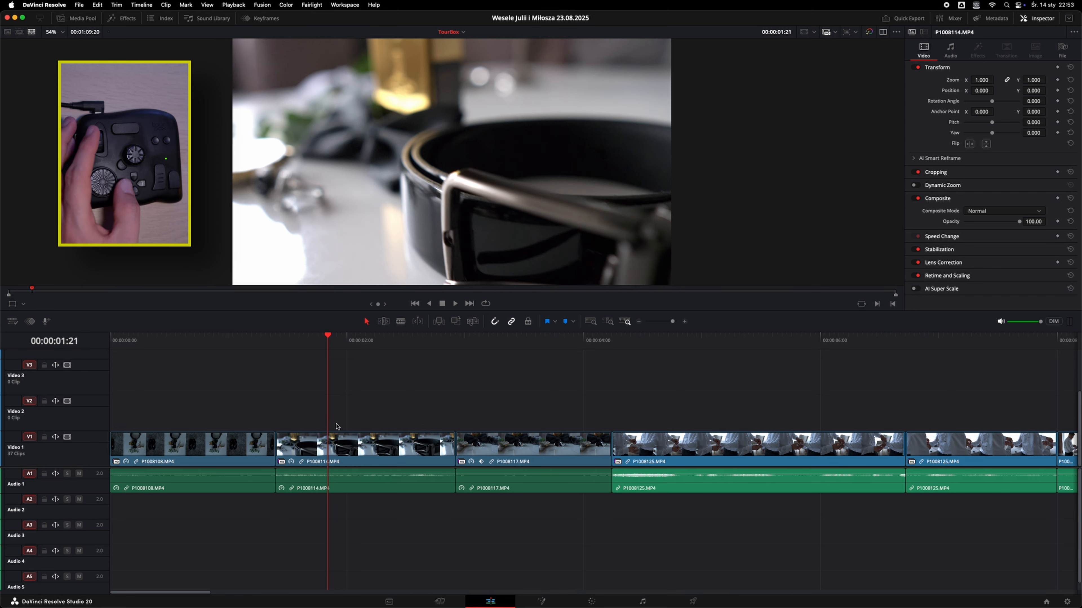
pyautogui.hotkey('shift', '[')
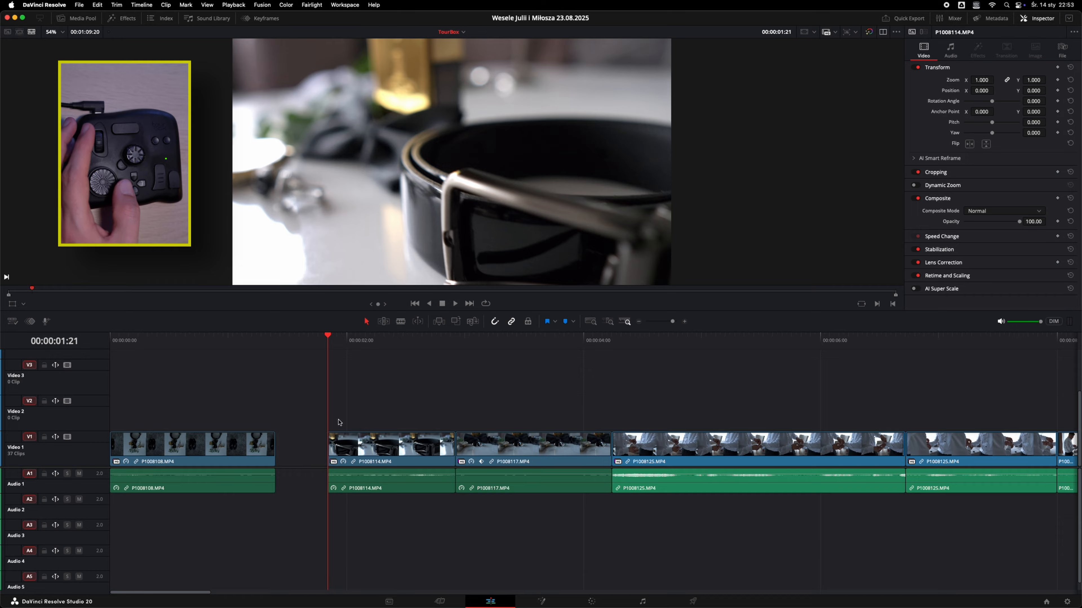
pyautogui.moveTo(298, 404); pyautogui.dragTo(317, 448)
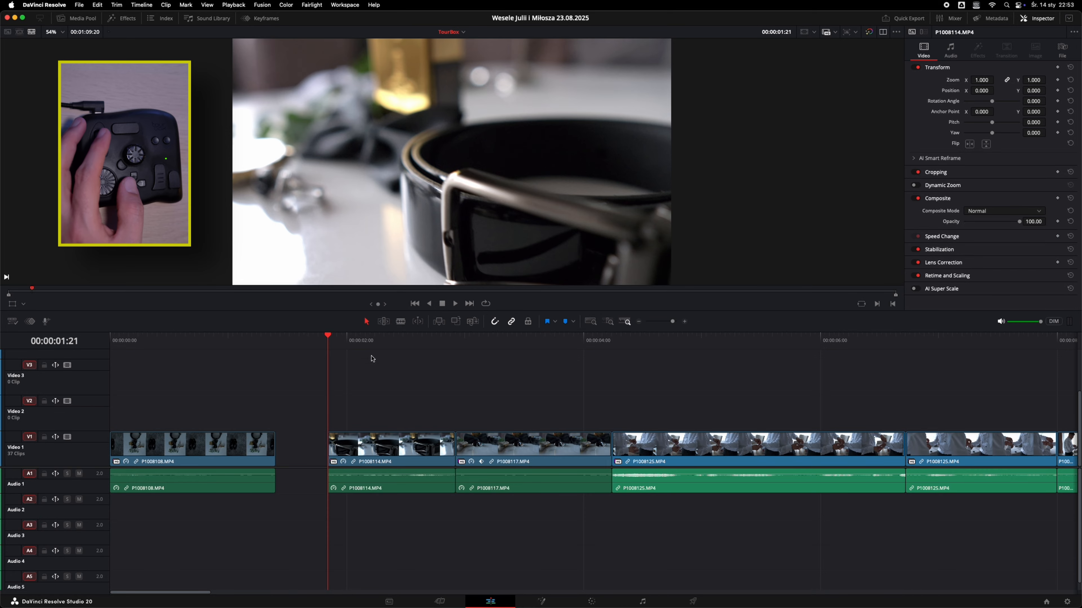
# Trim the end of P1008114.MP4 to 00:00:02:09 without rippling and undo both trims of the clip
pyautogui.click(390, 366)
pyautogui.hotkey('shift', ']')
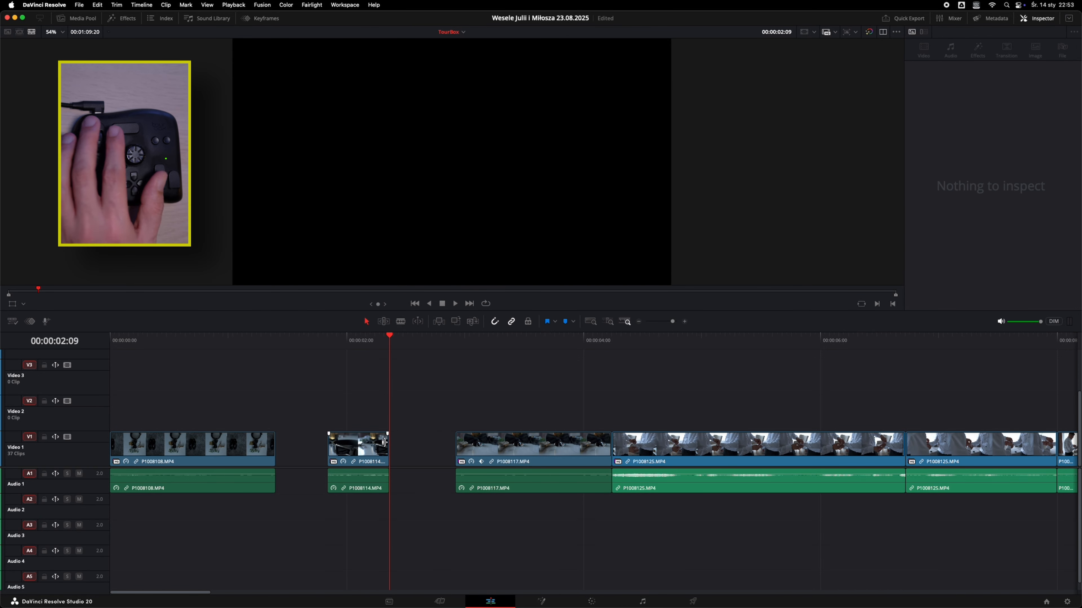
pyautogui.press('super+z')
pyautogui.press('super+z')
# Play the timeline forward from 00:00:01:24, raising the playback speed in stages up to 16x
pyautogui.click(303, 349)
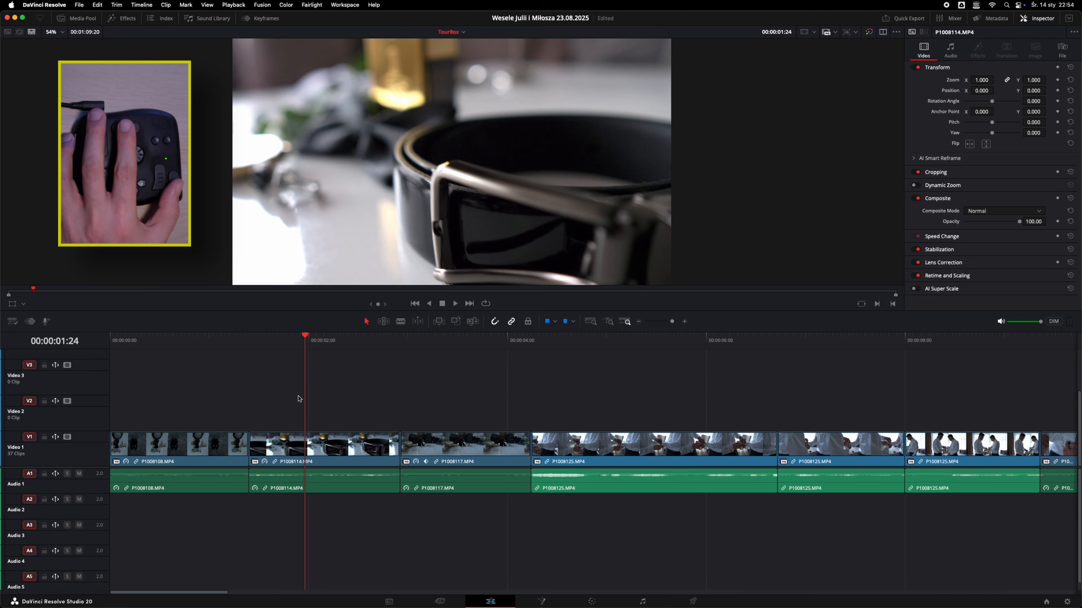
pyautogui.press('l')
pyautogui.press('l')
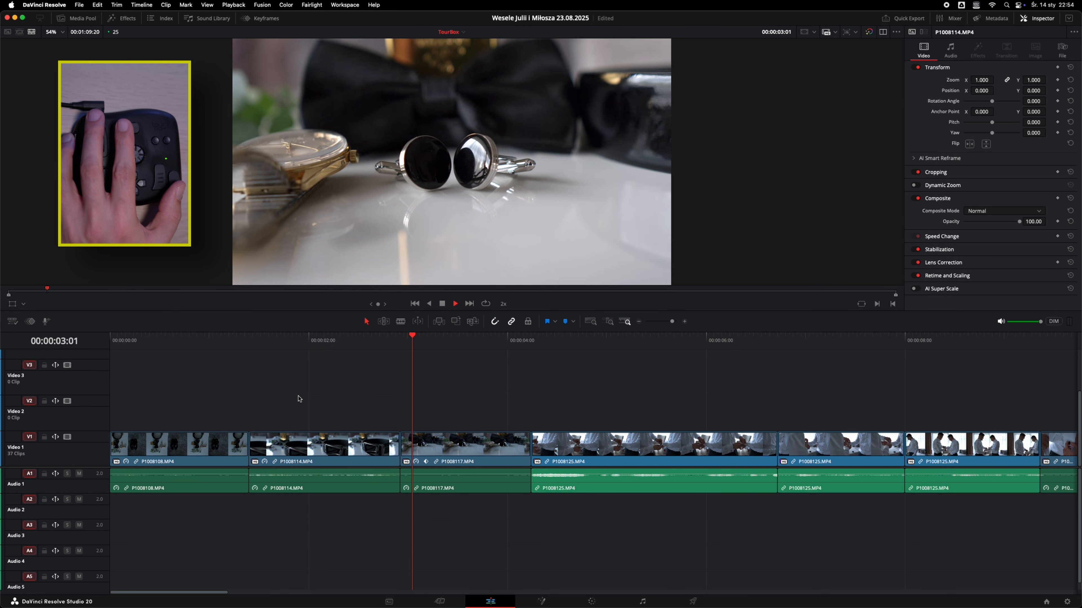
pyautogui.press('l')
pyautogui.press('l')
pyautogui.press('l')
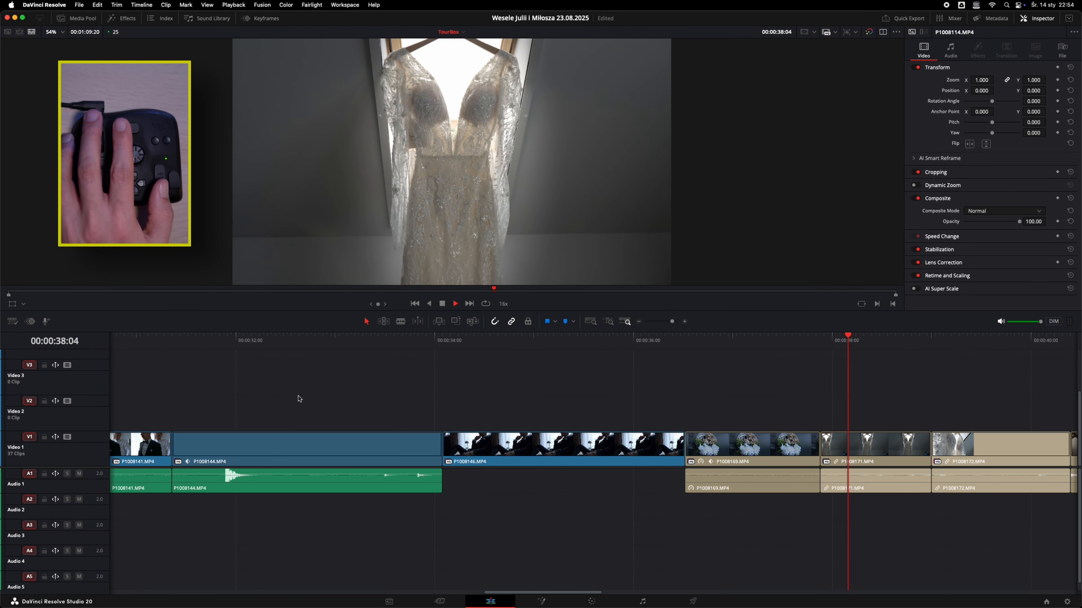
# Play the timeline in reverse back towards the start, raising the speed in stages up to 32x
pyautogui.press('j')
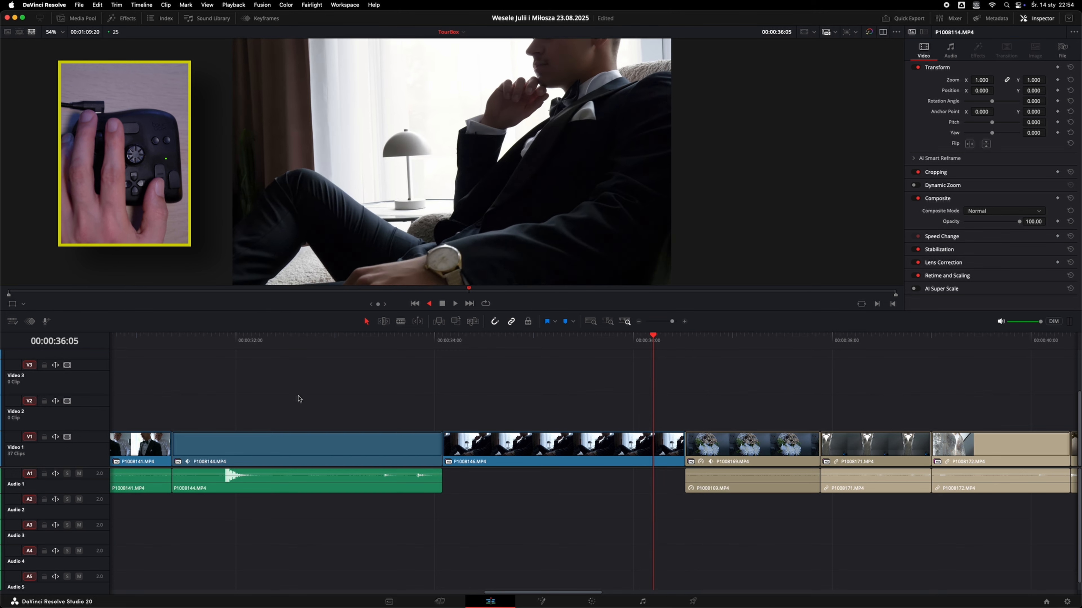
pyautogui.press('j')
pyautogui.press('j')
pyautogui.press('j')
pyautogui.press('j')
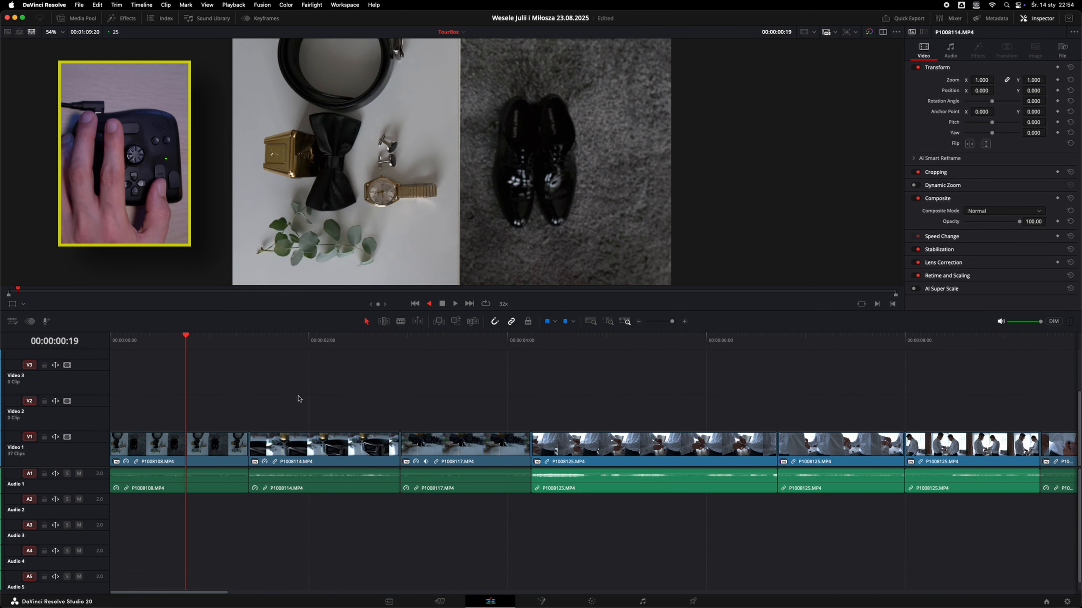
pyautogui.press('l')
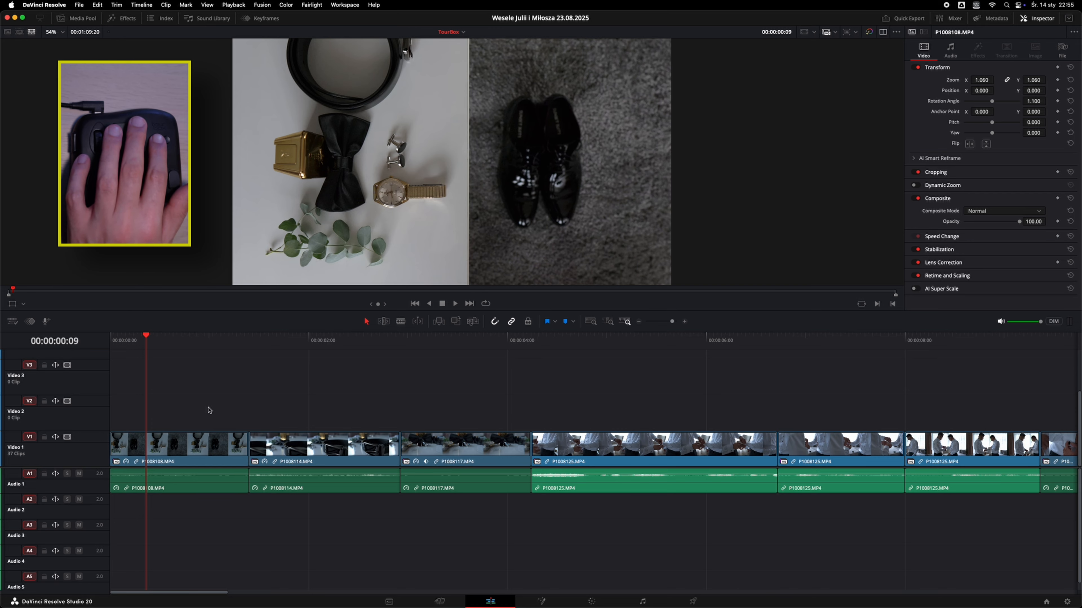
# Cut P1008108.MP4 out of the timeline without closing the gap and paste it back at 00:00:00:00
pyautogui.click(181, 448)
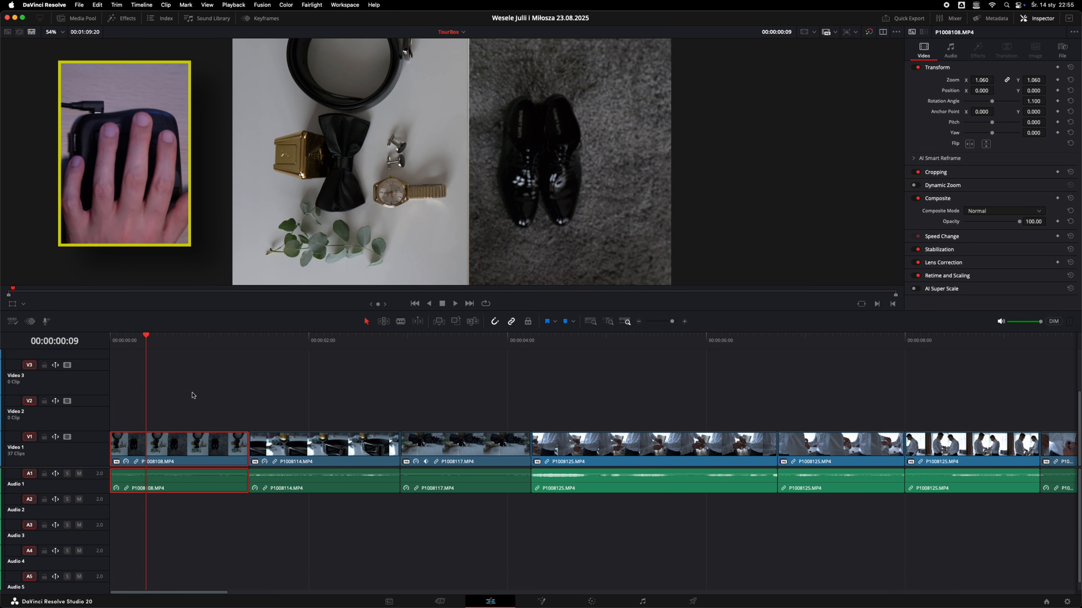
pyautogui.press('BackSpace')
pyautogui.press('Up')
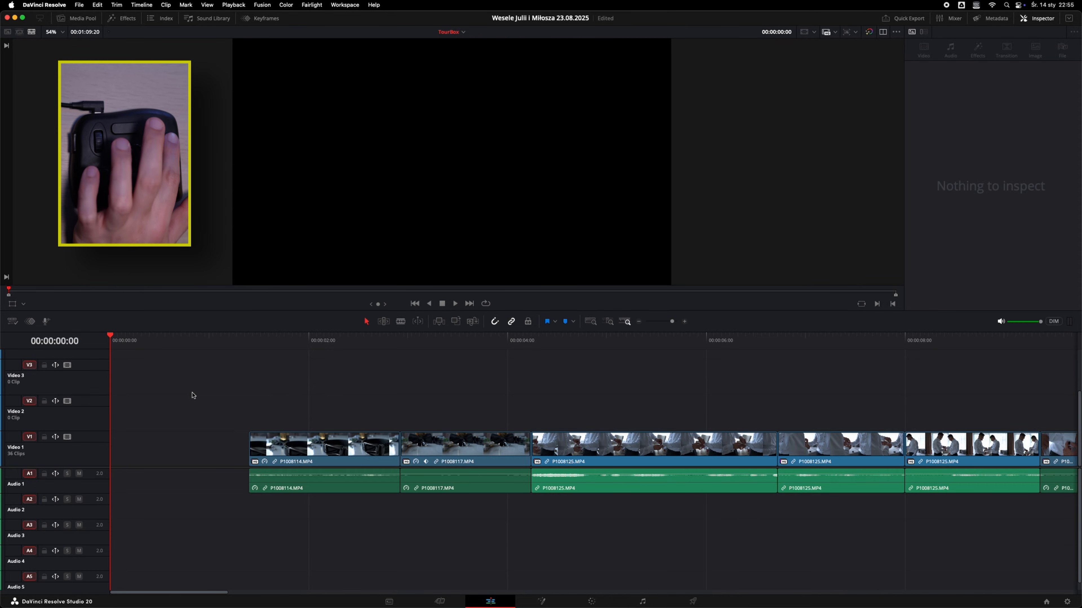
pyautogui.press('super+v')
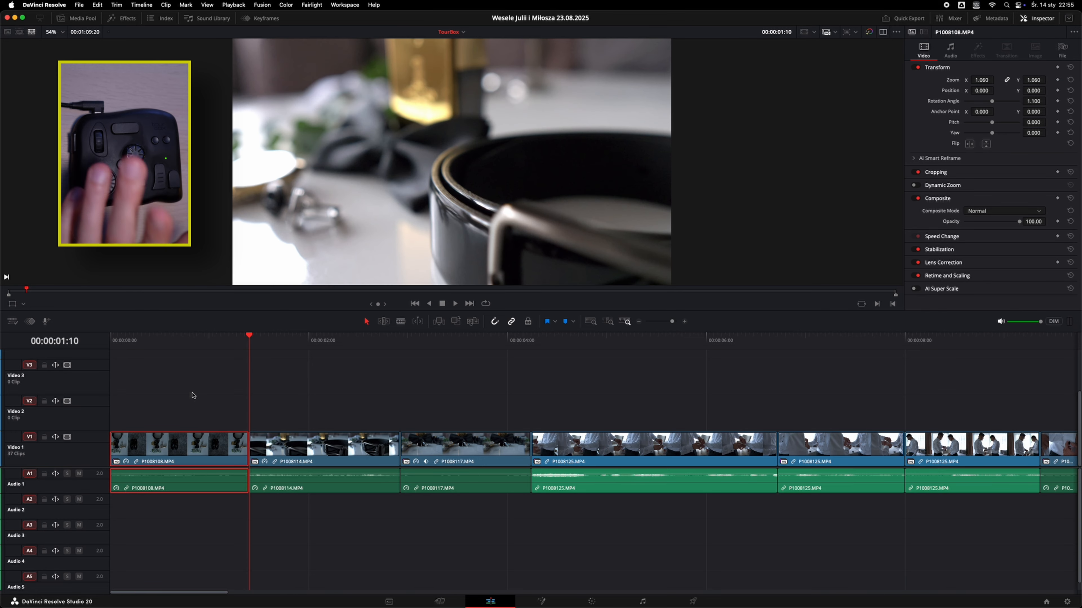
# Cut P1008108.MP4 from the start of the timeline, leaving its gap open
pyautogui.press('super+minus')
pyautogui.press('super+minus')
pyautogui.press('super+minus')
pyautogui.press('super+minus')
pyautogui.press('super+minus')
pyautogui.press('super+minus')
pyautogui.press('super+minus')
pyautogui.press('super+minus')
pyautogui.press('super+minus')
pyautogui.press('super+minus')
pyautogui.press('super+minus')
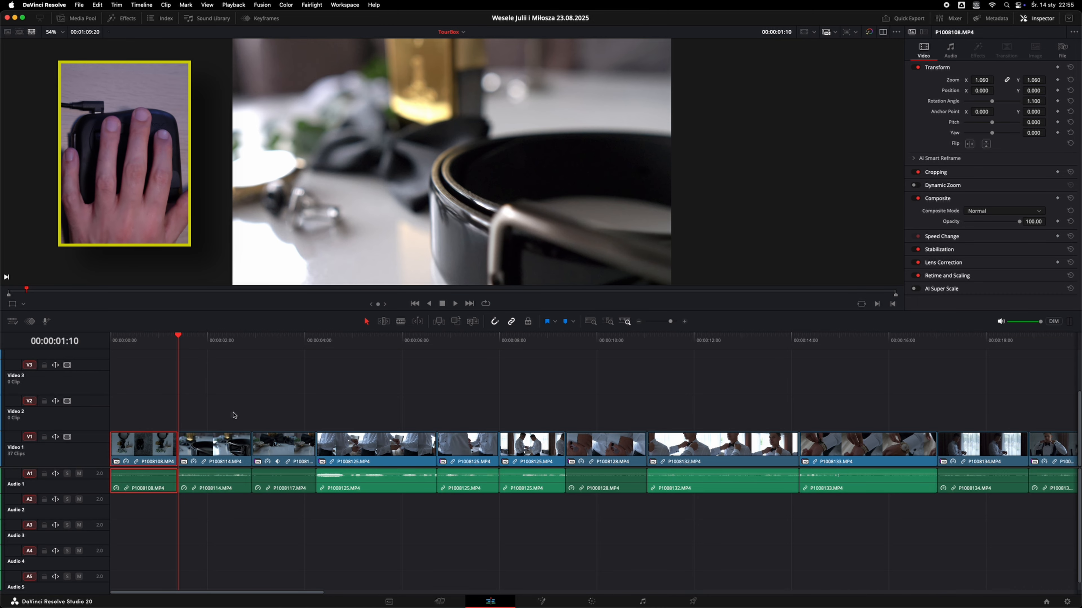
pyautogui.hotkey('shift', 'BackSpace')
# Paste five copies of P1008108.MP4 at spaced positions after the last clip, placing the fifth at 00:02:34:21
pyautogui.press('super+minus')
pyautogui.press('super+minus')
pyautogui.press('super+minus')
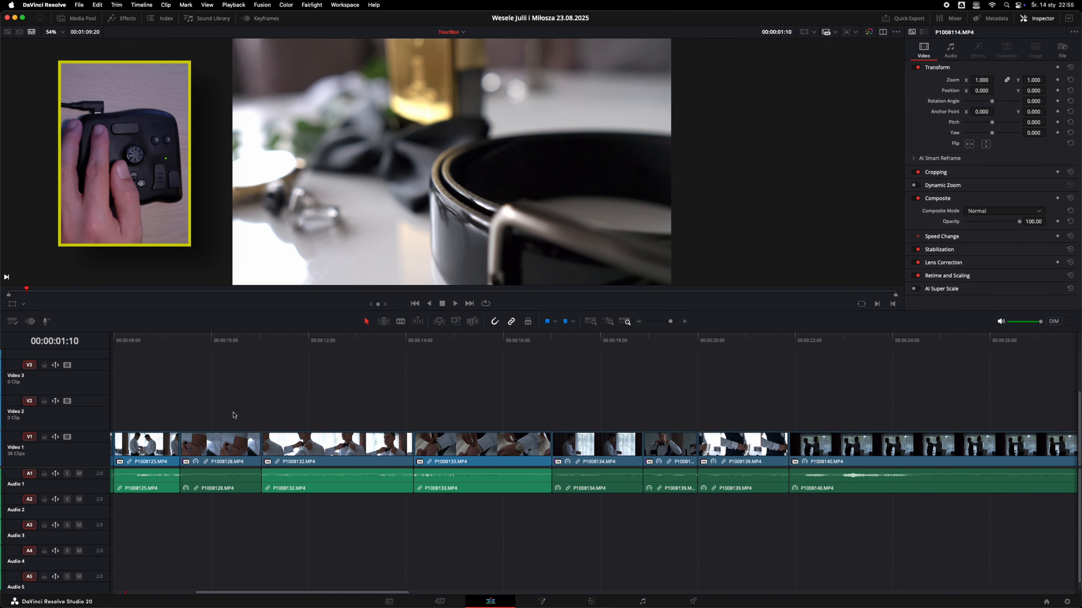
pyautogui.press('super+minus')
pyautogui.press('super+minus')
pyautogui.press('super+minus')
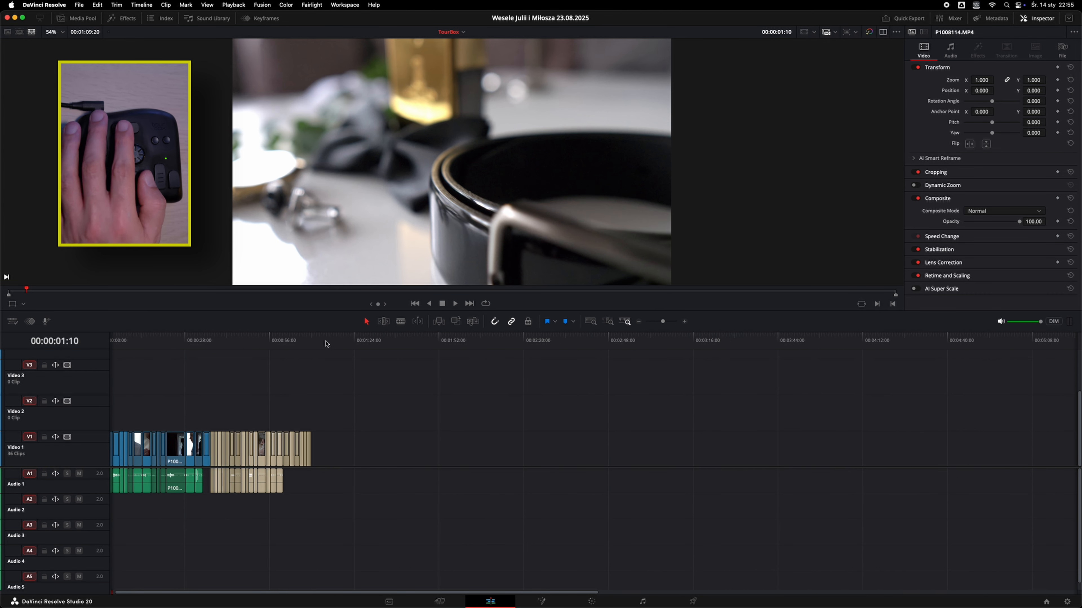
pyautogui.click(325, 343)
pyautogui.press('super+v')
pyautogui.click(367, 343)
pyautogui.press('super+v')
pyautogui.click(448, 344)
pyautogui.press('super+v')
pyautogui.click(497, 344)
pyautogui.press('super+v')
pyautogui.click(568, 339)
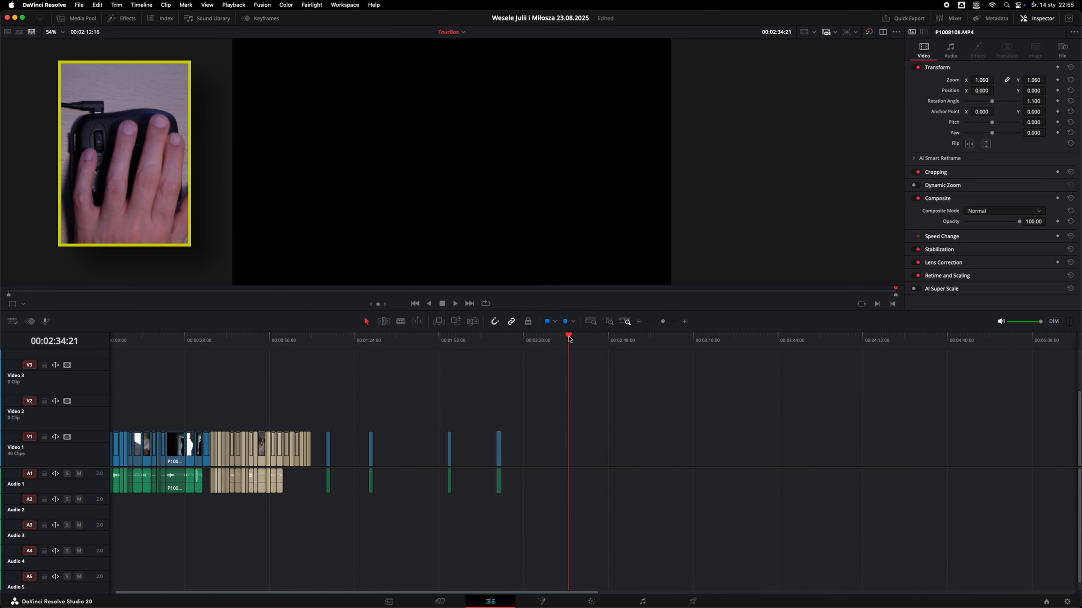
pyautogui.press('super+v')
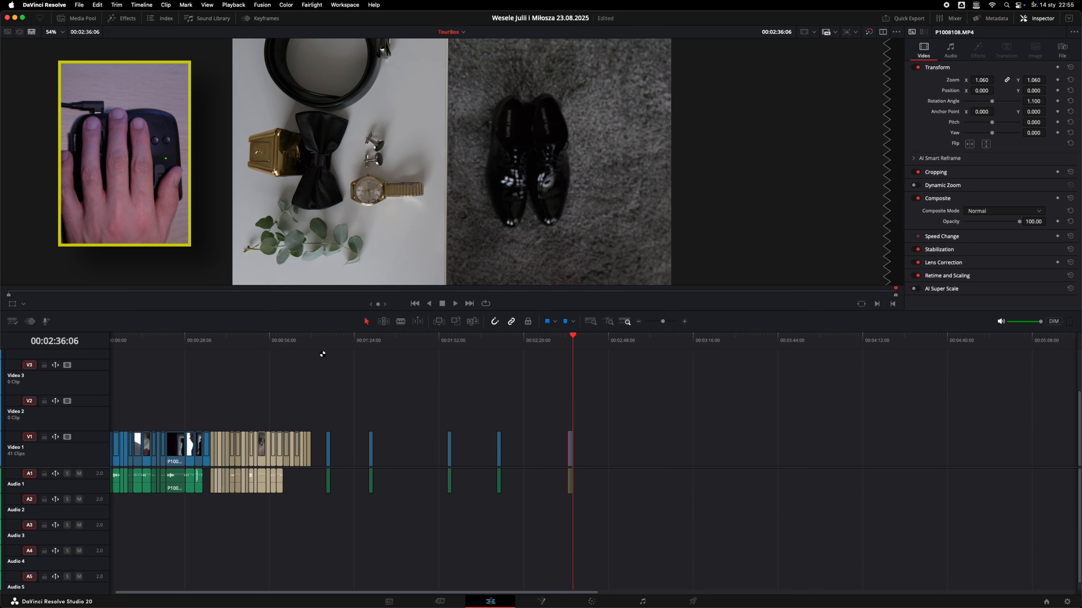
# Paste four more spaced copies of P1008108.MP4 between the first and second pasted copies, ending the last at 00:01:23:22
pyautogui.click(327, 346)
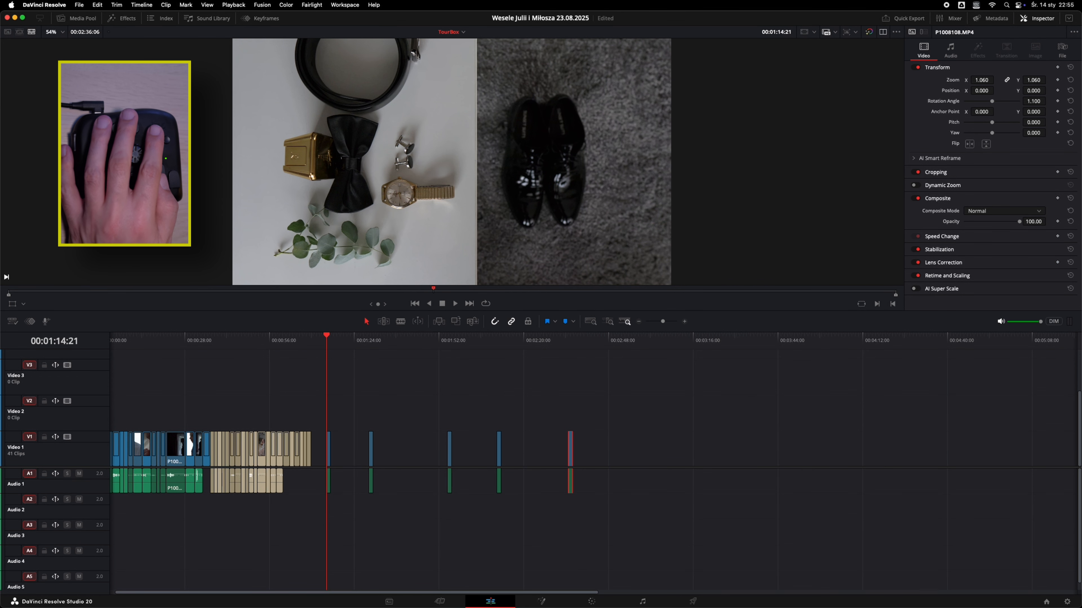
pyautogui.press('super+equal')
pyautogui.press('super+equal')
pyautogui.press('super+equal')
pyautogui.press('super+equal')
pyautogui.press('super+equal')
pyautogui.press('super+equal')
pyautogui.press('super+equal')
pyautogui.press('super+equal')
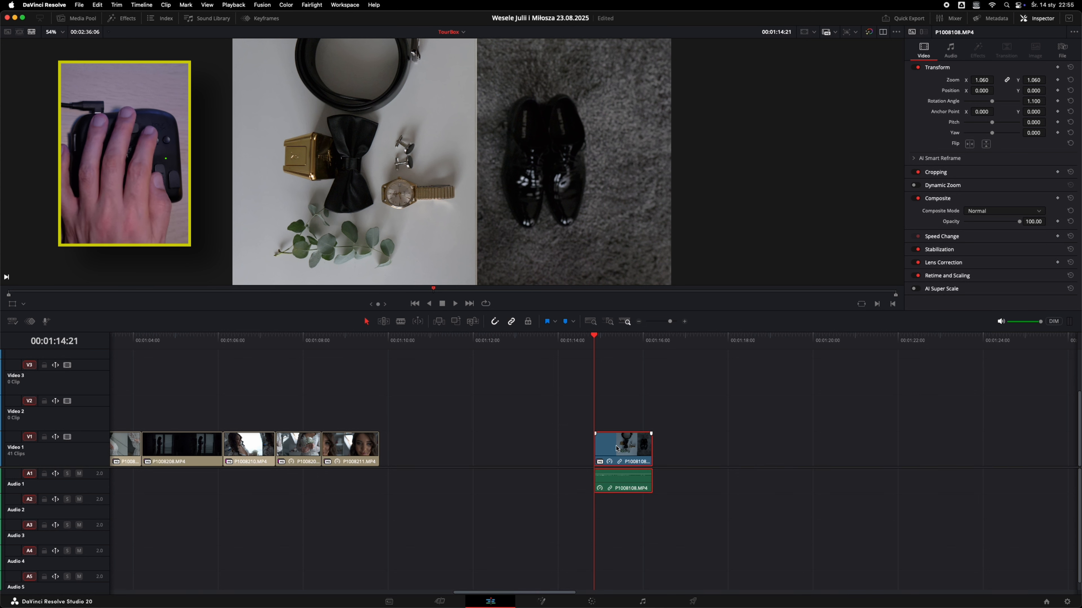
pyautogui.click(679, 347)
pyautogui.press('super+v')
pyautogui.click(754, 347)
pyautogui.press('super+v')
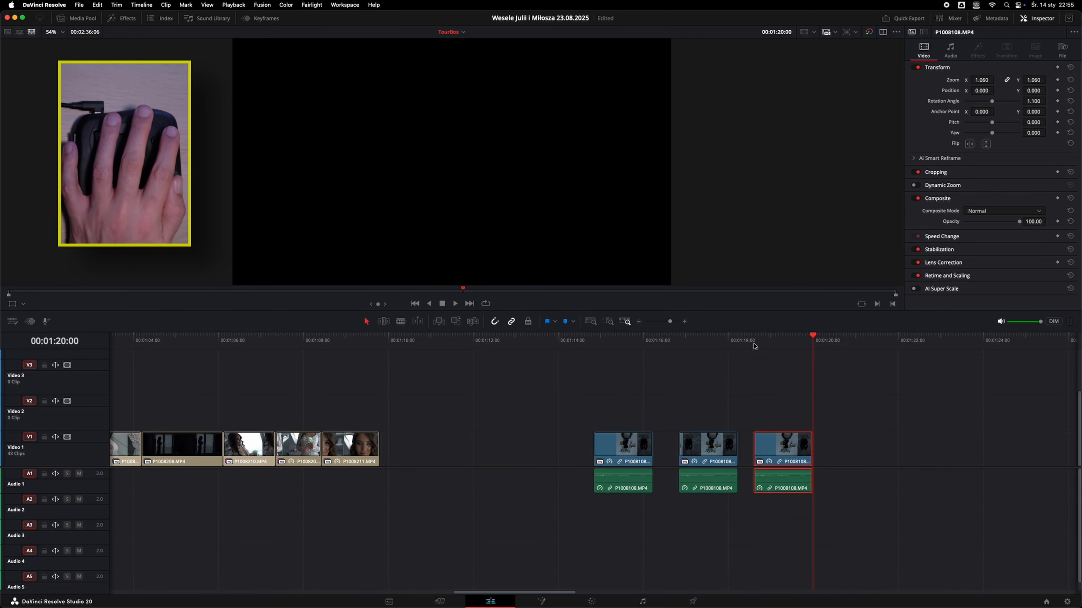
pyautogui.click(832, 346)
pyautogui.press('super+v')
pyautogui.click(916, 347)
pyautogui.press('super+v')
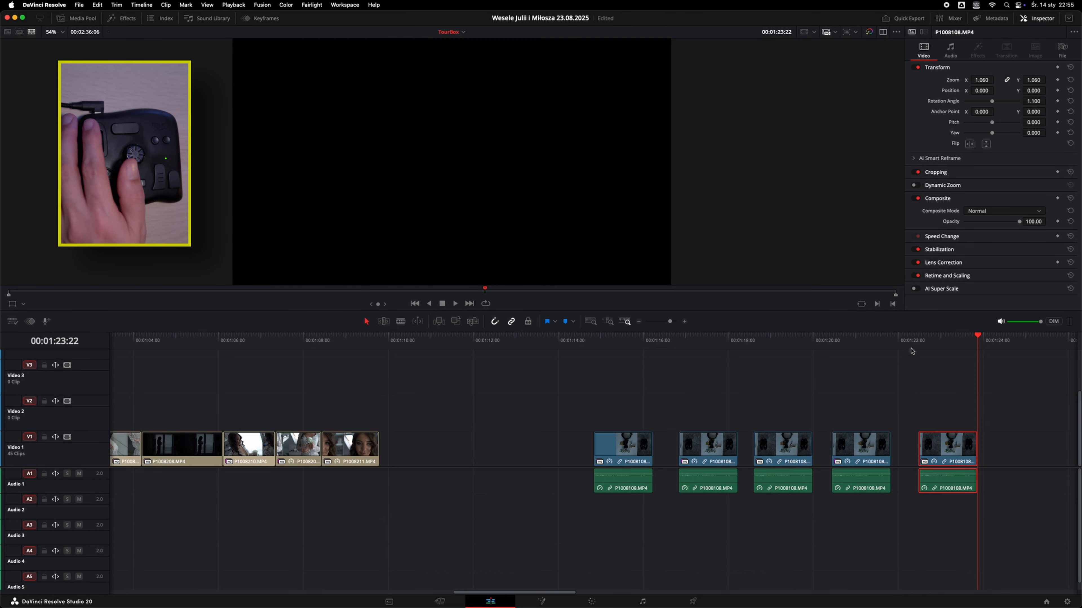
# Open Paste Attributes for the P1008108.MP4 copy ending at 00:01:23:22, review the available attributes and cancel
pyautogui.press('super+minus')
pyautogui.click(397, 447)
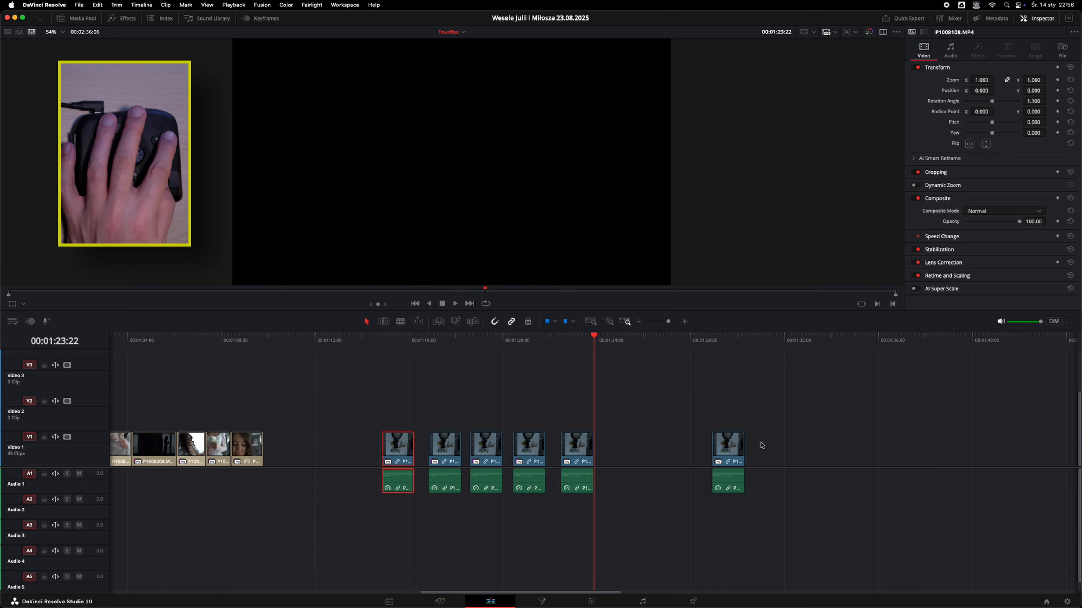
pyautogui.click(579, 447)
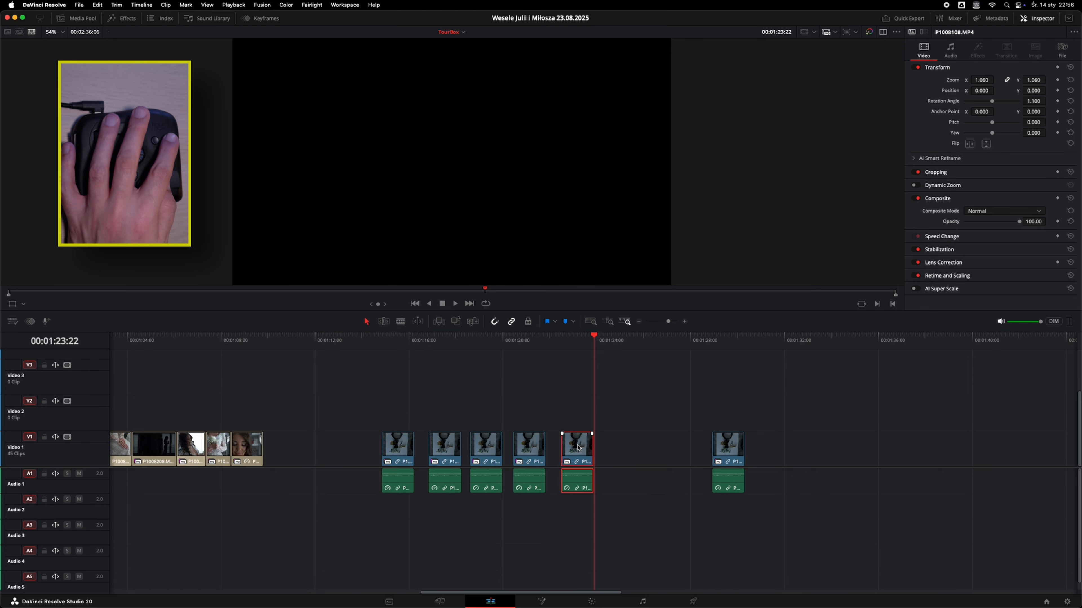
pyautogui.hotkey('alt', 'v')
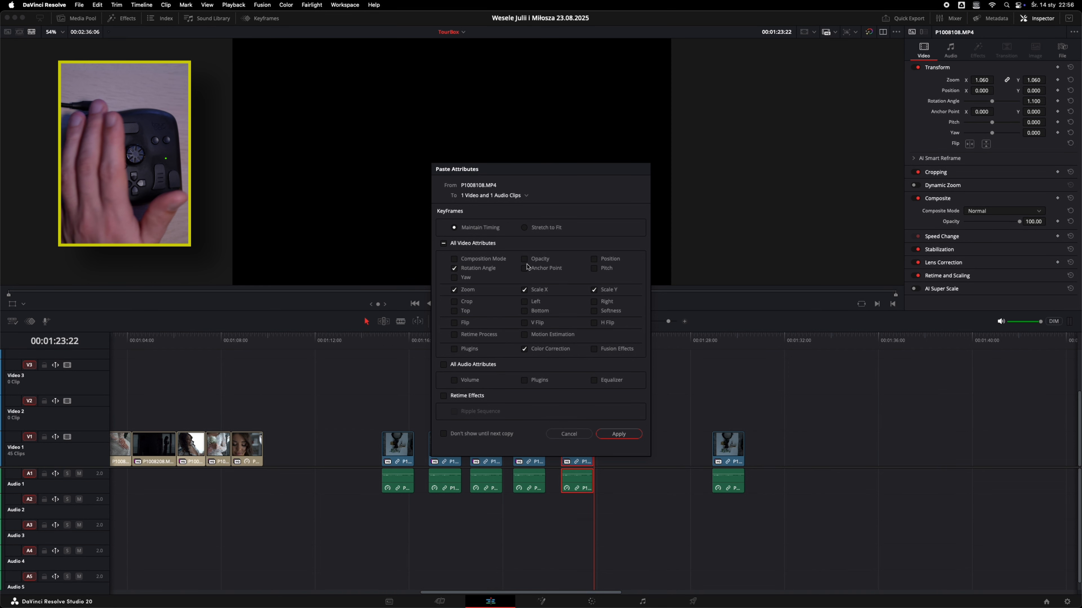
pyautogui.click(569, 433)
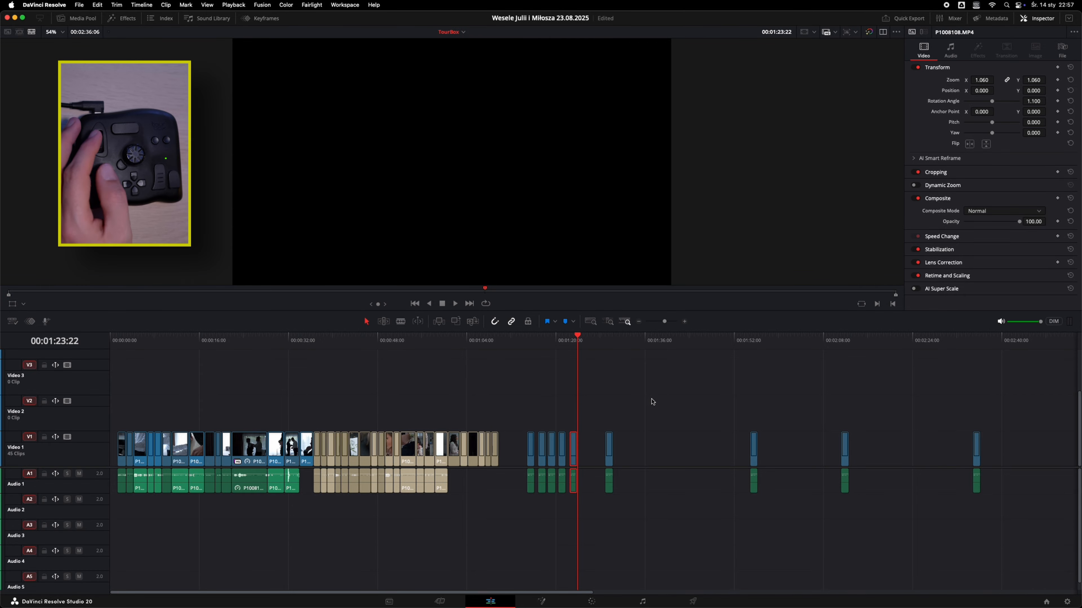
# Ripple trim the first 8 frames off P1008171.MP4, the clip starting at 00:00:36:24
pyautogui.click(416, 340)
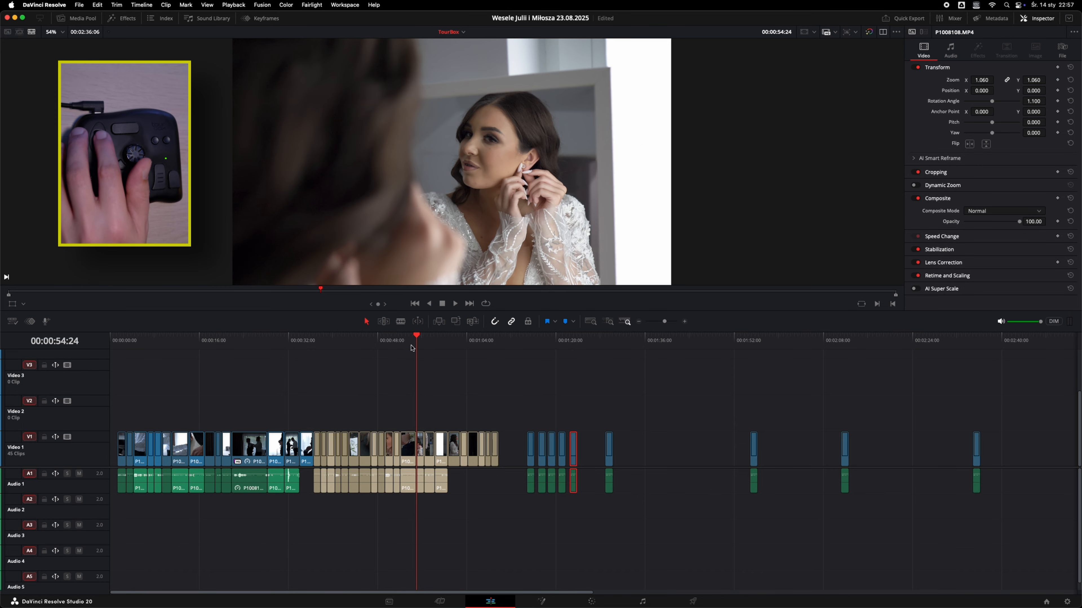
pyautogui.press('super+equal')
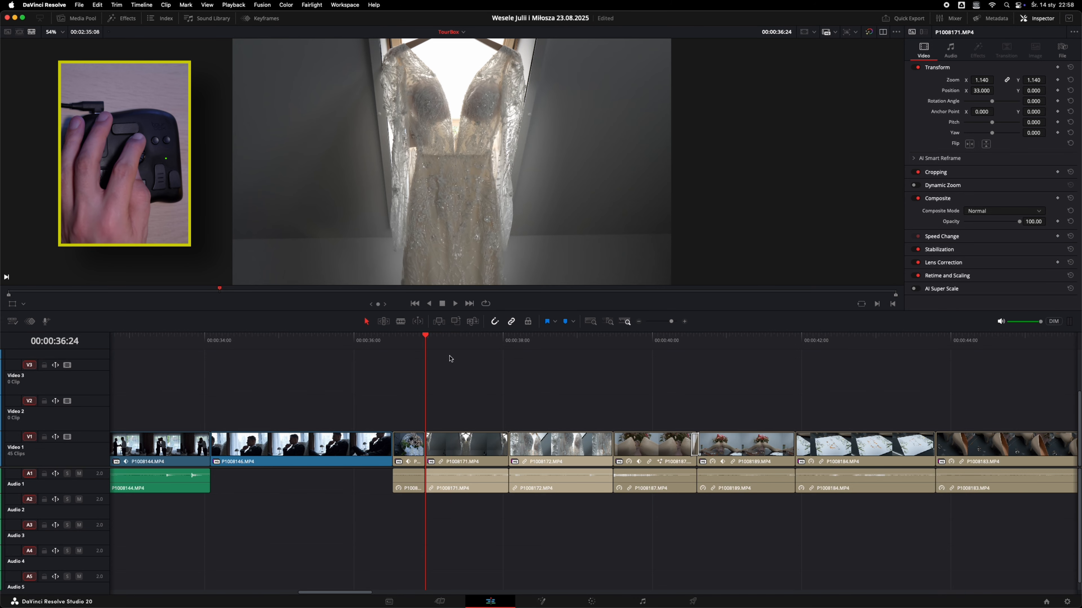
pyautogui.press('Right')
pyautogui.press('Right')
pyautogui.press('Right')
pyautogui.press('Right')
pyautogui.press('Right')
pyautogui.press('Right')
pyautogui.press('Right')
pyautogui.press('Right')
pyautogui.press('super+shift+bracketleft')
# Advance the playhead 12 frames into P1008171.MP4 and ripple trim the clip's end to that point
pyautogui.press('Right')
pyautogui.press('Right')
pyautogui.press('Right')
pyautogui.press('Right')
pyautogui.press('Right')
pyautogui.press('Right')
pyautogui.press('Right')
pyautogui.press('Right')
pyautogui.press('Right')
pyautogui.press('Right')
pyautogui.press('Right')
pyautogui.press('Right')
pyautogui.press('super+shift+bracketright')
# Move the playhead to 00:00:37:22 and ripple trim the start of P1008172.MP4 to that point
pyautogui.press('Right')
pyautogui.press('Right')
pyautogui.press('Right')
pyautogui.press('Right')
pyautogui.press('Right')
pyautogui.press('Right')
pyautogui.press('Right')
pyautogui.press('Right')
pyautogui.press('Right')
pyautogui.press('Right')
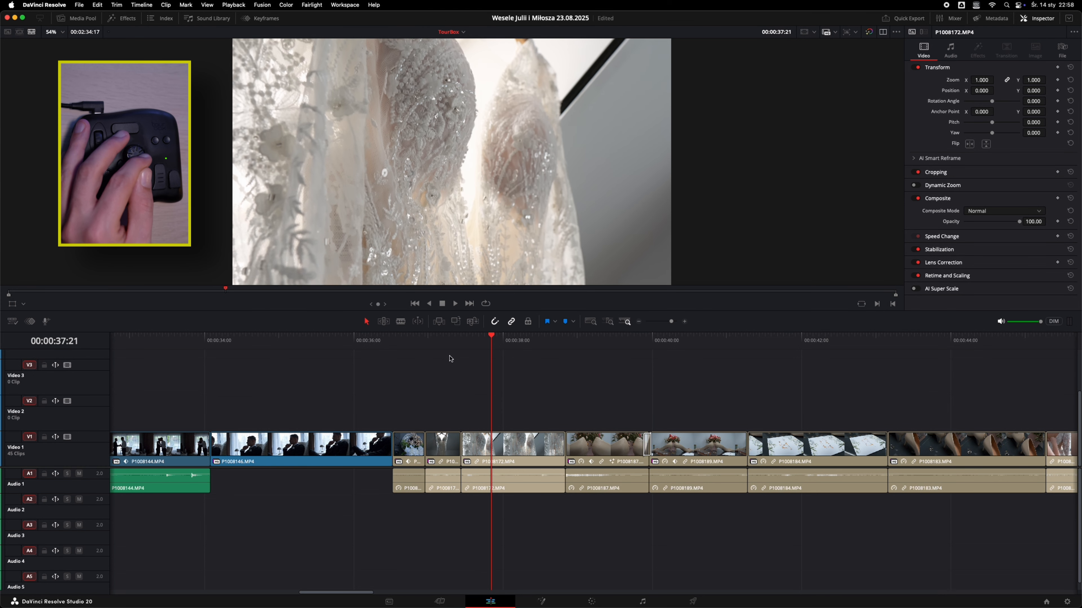
pyautogui.press('Right')
pyautogui.press('Right')
pyautogui.press('Right')
pyautogui.press('Right')
pyautogui.press('Right')
pyautogui.press('Right')
pyautogui.press('Left')
pyautogui.press('Left')
pyautogui.press('Left')
pyautogui.press('Left')
pyautogui.press('Left')
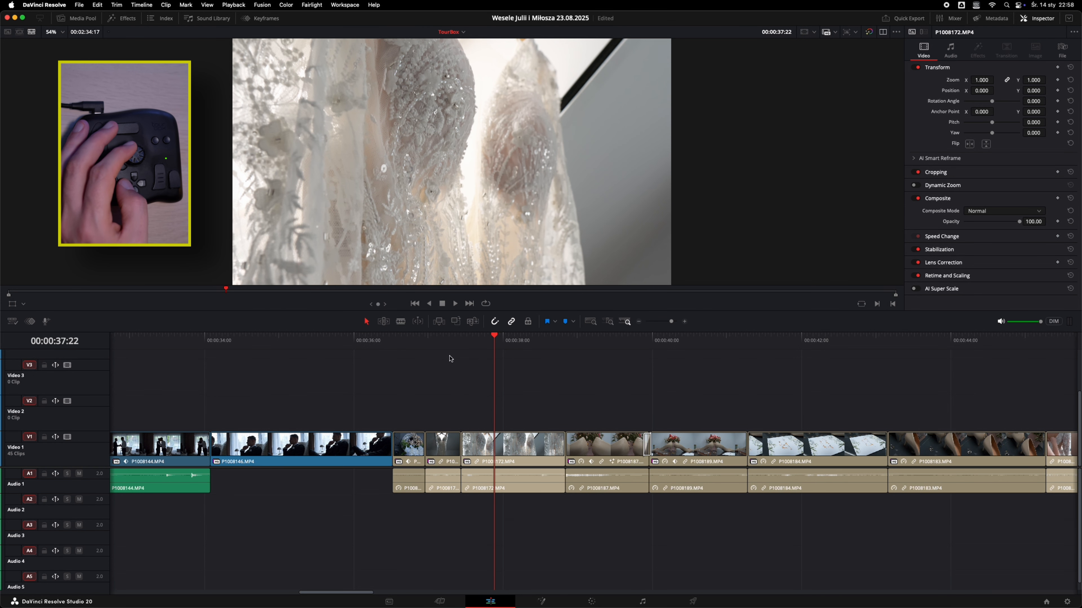
pyautogui.press('super+shift+bracketleft')
# Advance the playhead 11 frames into P1008172.MP4 to 00:00:37:22 and ripple trim the clip's end to that point
pyautogui.press('Right')
pyautogui.press('Right')
pyautogui.press('Right')
pyautogui.press('Right')
pyautogui.press('Right')
pyautogui.press('Right')
pyautogui.press('Right')
pyautogui.press('Right')
pyautogui.press('Right')
pyautogui.press('Right')
pyautogui.press('Right')
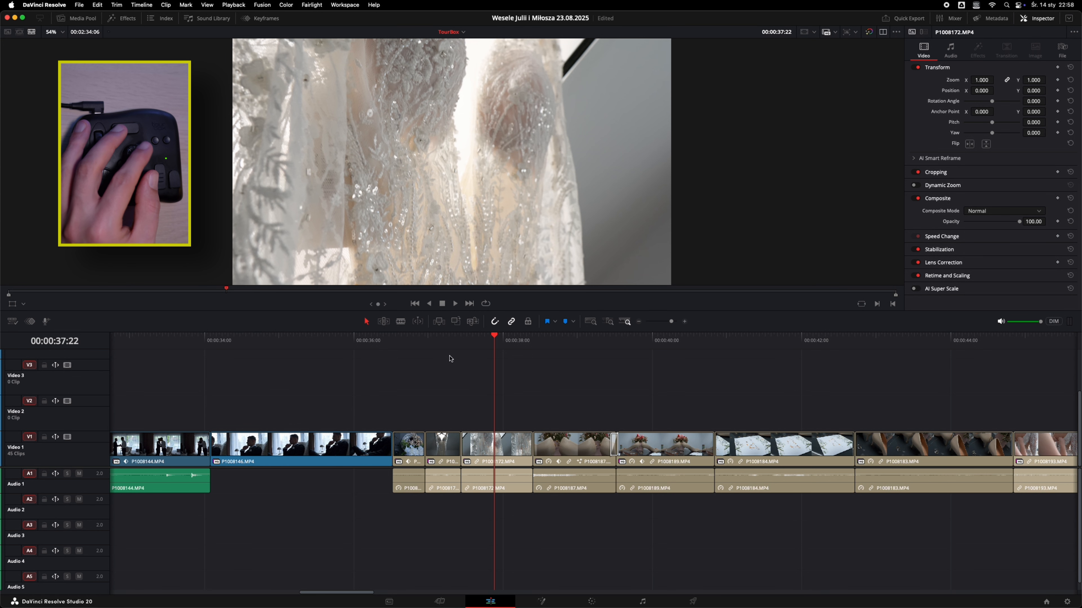
pyautogui.press('super+shift+bracketright')
# Move the playhead to 00:00:38:06 and ripple trim the start of P1008187.MP4 to that point
pyautogui.press('Right')
pyautogui.press('Right')
pyautogui.press('Right')
pyautogui.press('Right')
pyautogui.press('Right')
pyautogui.press('Right')
pyautogui.press('Right')
pyautogui.press('Right')
pyautogui.press('Right')
pyautogui.press('Right')
pyautogui.press('Right')
pyautogui.press('Right')
pyautogui.press('Right')
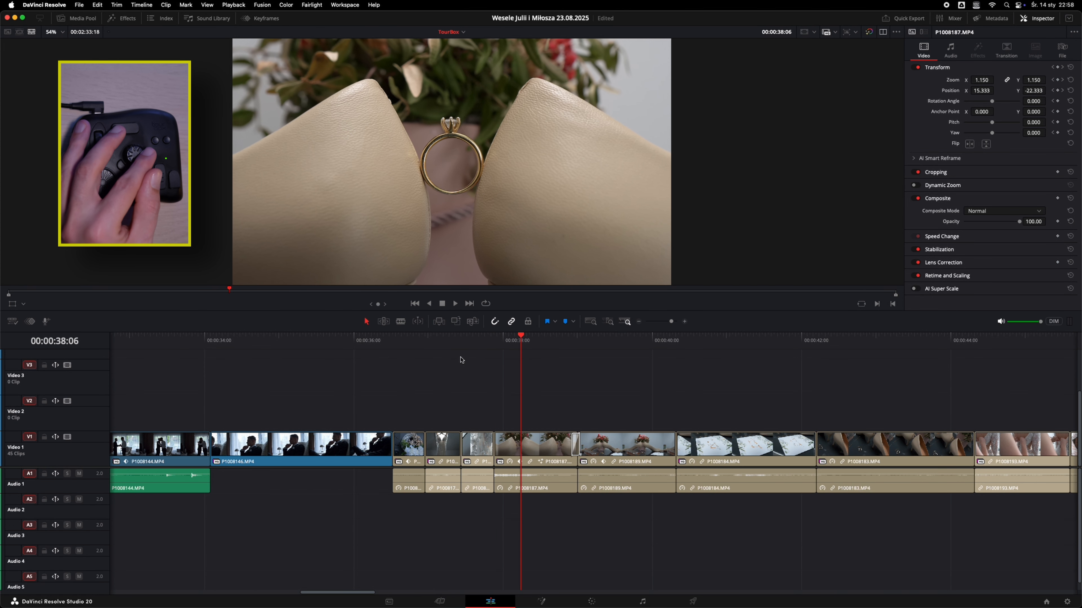
pyautogui.press('super+shift+bracketleft')
# Advance the playhead past P1008189.MP4 to 00:00:40:02 and ripple trim the start of P1008184.MP4 to that point
pyautogui.press('Right')
pyautogui.press('Right')
pyautogui.press('Right')
pyautogui.press('Right')
pyautogui.press('Right')
pyautogui.press('Right')
pyautogui.press('Right')
pyautogui.press('Right')
pyautogui.press('Right')
pyautogui.press('Right')
pyautogui.press('Right')
pyautogui.press('Right')
pyautogui.press('Right')
pyautogui.press('Right')
pyautogui.press('Right')
pyautogui.press('Right')
pyautogui.press('Right')
pyautogui.press('Right')
pyautogui.press('Right')
pyautogui.press('Right')
pyautogui.press('Right')
pyautogui.press('Right')
pyautogui.press('Right')
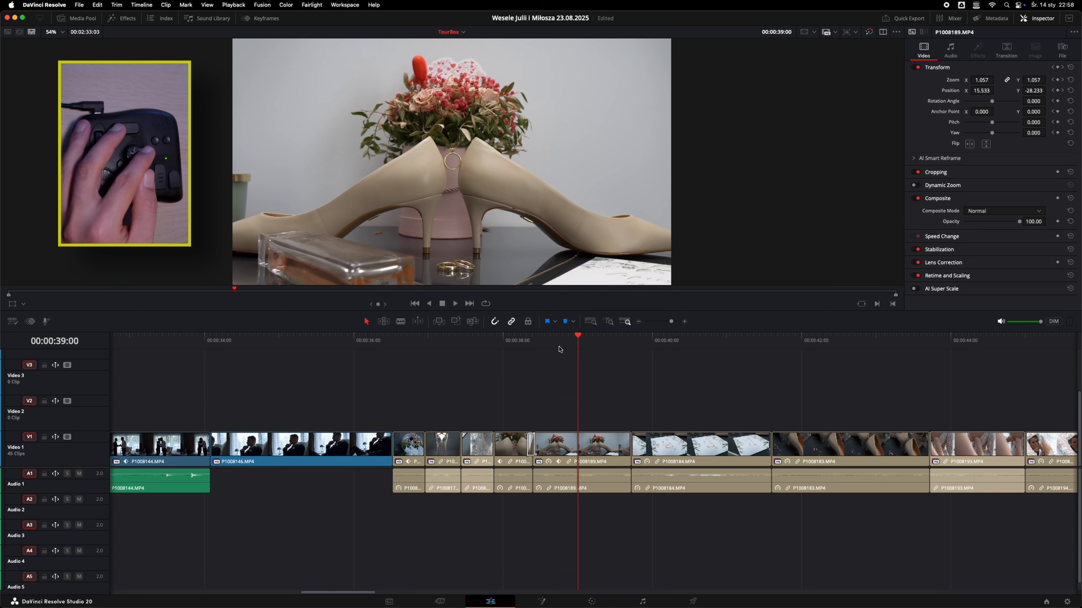
pyautogui.press('Right')
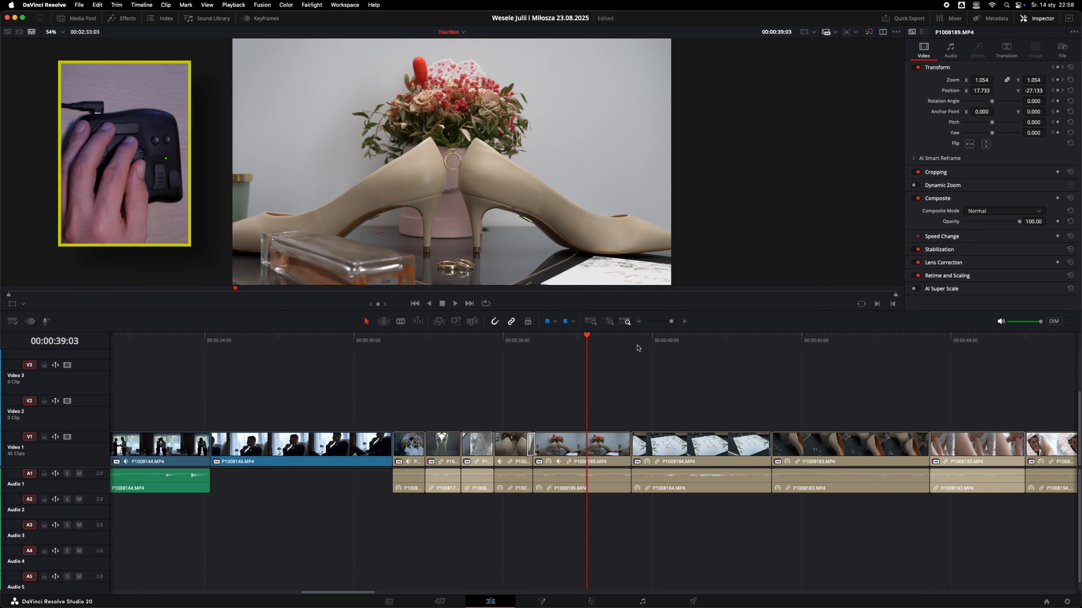
pyautogui.press('Right')
pyautogui.press('Right')
pyautogui.press('Right')
pyautogui.press('Right')
pyautogui.press('Right')
pyautogui.press('Right')
pyautogui.press('Right')
pyautogui.press('Right')
pyautogui.press('Right')
pyautogui.press('Right')
pyautogui.press('Right')
pyautogui.press('Right')
pyautogui.press('Right')
pyautogui.press('Right')
pyautogui.press('Right')
pyautogui.press('Right')
pyautogui.press('Right')
pyautogui.press('Right')
pyautogui.press('Right')
pyautogui.press('Right')
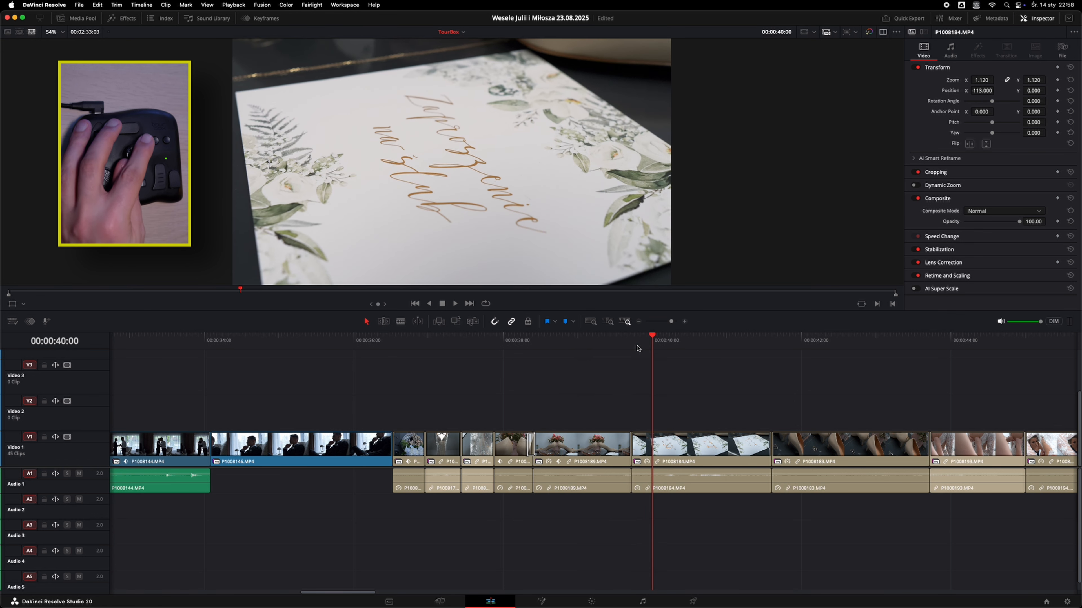
pyautogui.press('Right')
pyautogui.press('Right')
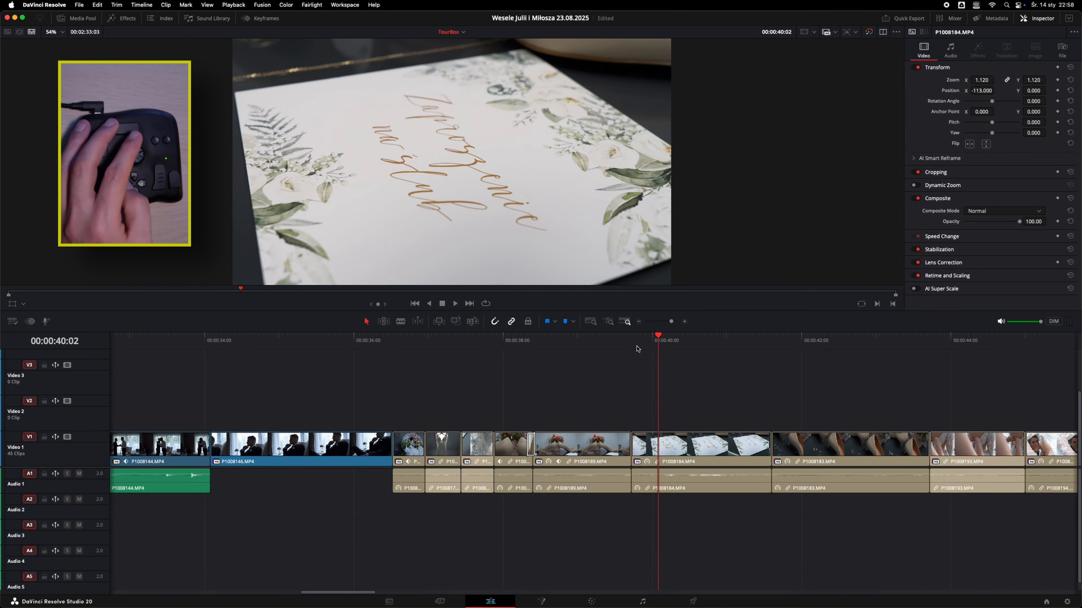
pyautogui.press('super+shift+bracketleft')
# Move the playhead to 00:00:40:14 and ripple trim the end of P1008184.MP4 to that point
pyautogui.press('Right')
pyautogui.press('Right')
pyautogui.press('Right')
pyautogui.press('Right')
pyautogui.press('Right')
pyautogui.press('Right')
pyautogui.press('Right')
pyautogui.press('Right')
pyautogui.press('Right')
pyautogui.press('Right')
pyautogui.press('Right')
pyautogui.press('Right')
pyautogui.press('Right')
pyautogui.press('Right')
pyautogui.press('Right')
pyautogui.press('Right')
pyautogui.press('Right')
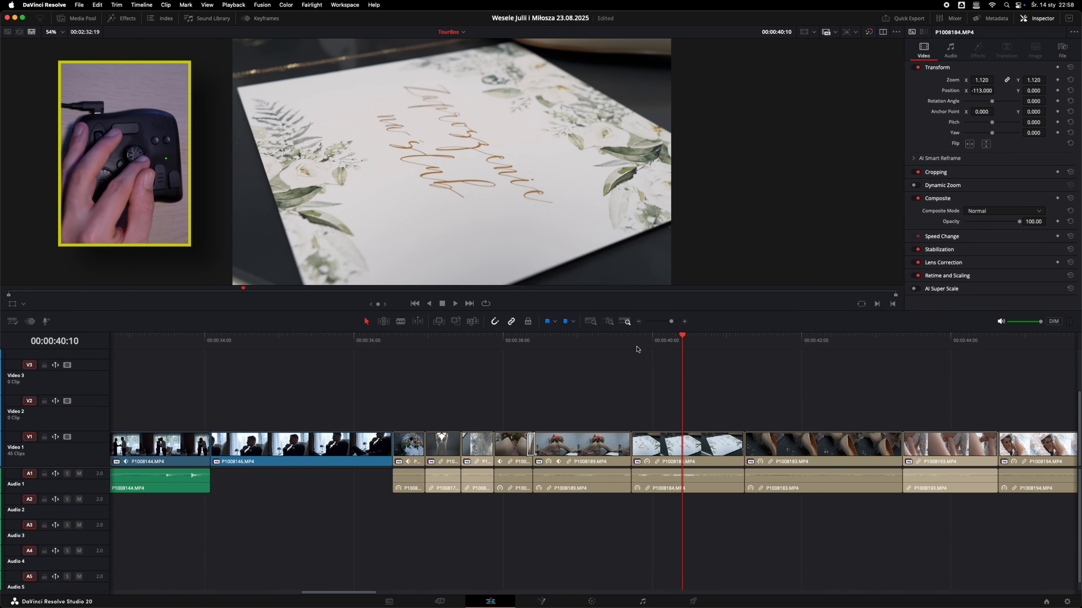
pyautogui.press('Right')
pyautogui.press('Right')
pyautogui.press('Right')
pyautogui.press('Right')
pyautogui.press('super+shift+bracketright')
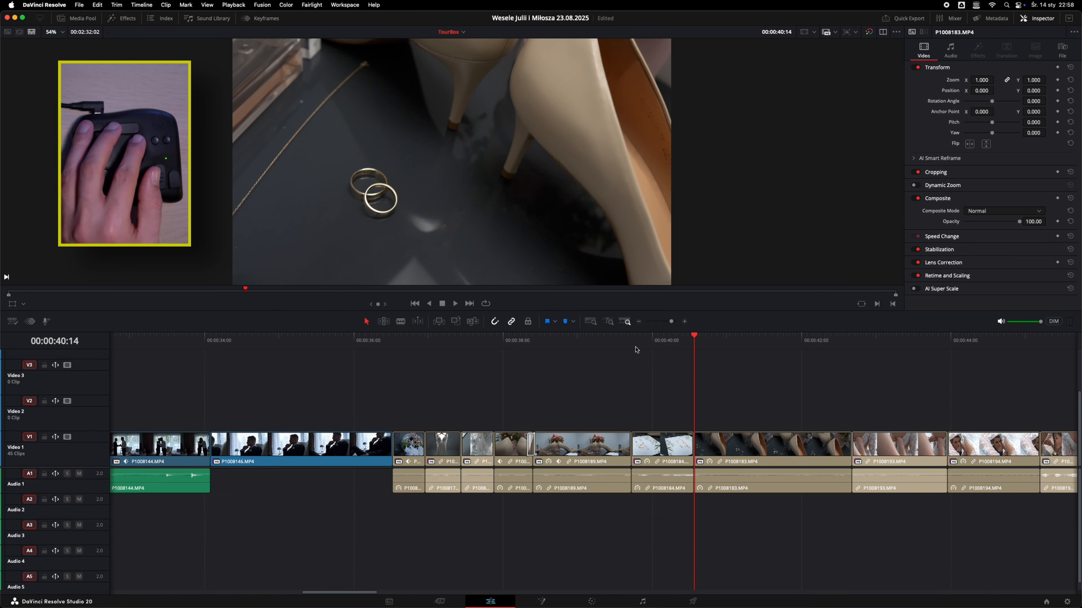
# Review P1008183.MP4 frame by frame up to 00:00:41:15 and back to 00:00:40:24
pyautogui.press('Right')
pyautogui.press('Right')
pyautogui.press('Right')
pyautogui.press('Right')
pyautogui.press('Right')
pyautogui.press('Right')
pyautogui.press('Right')
pyautogui.press('Right')
pyautogui.press('Right')
pyautogui.press('Right')
pyautogui.press('Right')
pyautogui.press('Right')
pyautogui.press('Right')
pyautogui.press('Right')
pyautogui.press('Right')
pyautogui.press('Right')
pyautogui.press('Right')
pyautogui.press('Right')
pyautogui.press('Right')
pyautogui.press('Right')
pyautogui.press('Right')
pyautogui.press('Right')
pyautogui.press('Right')
pyautogui.press('Right')
pyautogui.press('Right')
pyautogui.press('Right')
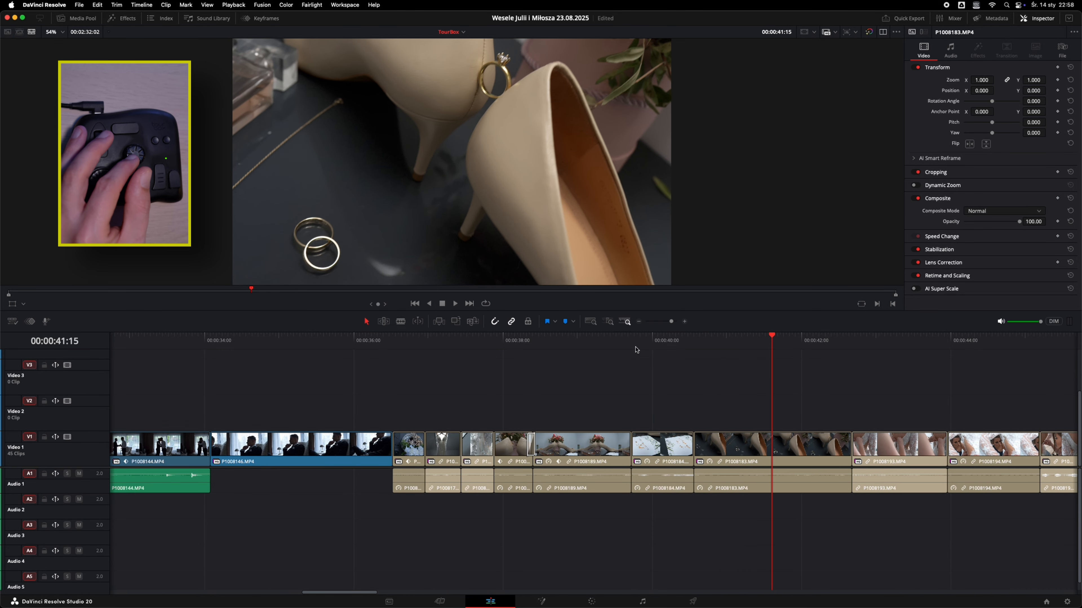
pyautogui.press('Left')
pyautogui.press('Left')
pyautogui.press('Left')
pyautogui.press('Left')
pyautogui.press('Left')
pyautogui.press('Left')
pyautogui.press('Left')
pyautogui.press('Left')
pyautogui.press('Left')
pyautogui.press('Left')
pyautogui.press('Left')
pyautogui.press('Left')
pyautogui.press('Left')
pyautogui.press('Left')
pyautogui.press('Left')
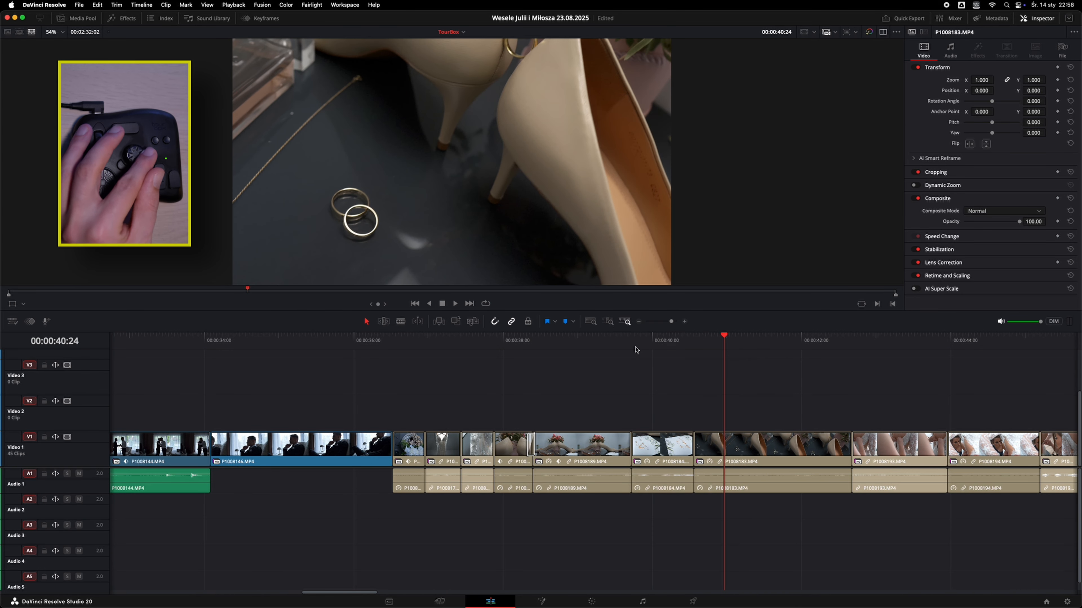
# Split P1008183.MP4 at about 00:00:42:00 and ripple delete the part after the cut
pyautogui.press('Right')
pyautogui.press('Right')
pyautogui.press('Right')
pyautogui.press('Right')
pyautogui.press('Right')
pyautogui.press('Right')
pyautogui.press('Right')
pyautogui.press('Right')
pyautogui.press('Right')
pyautogui.press('Right')
pyautogui.press('Right')
pyautogui.press('Right')
pyautogui.press('Right')
pyautogui.press('Right')
pyautogui.press('Right')
pyautogui.press('Right')
pyautogui.press('Right')
pyautogui.press('Right')
pyautogui.press('Right')
pyautogui.press('Right')
pyautogui.press('super+b')
pyautogui.press('Right')
pyautogui.press('Right')
pyautogui.click(822, 448)
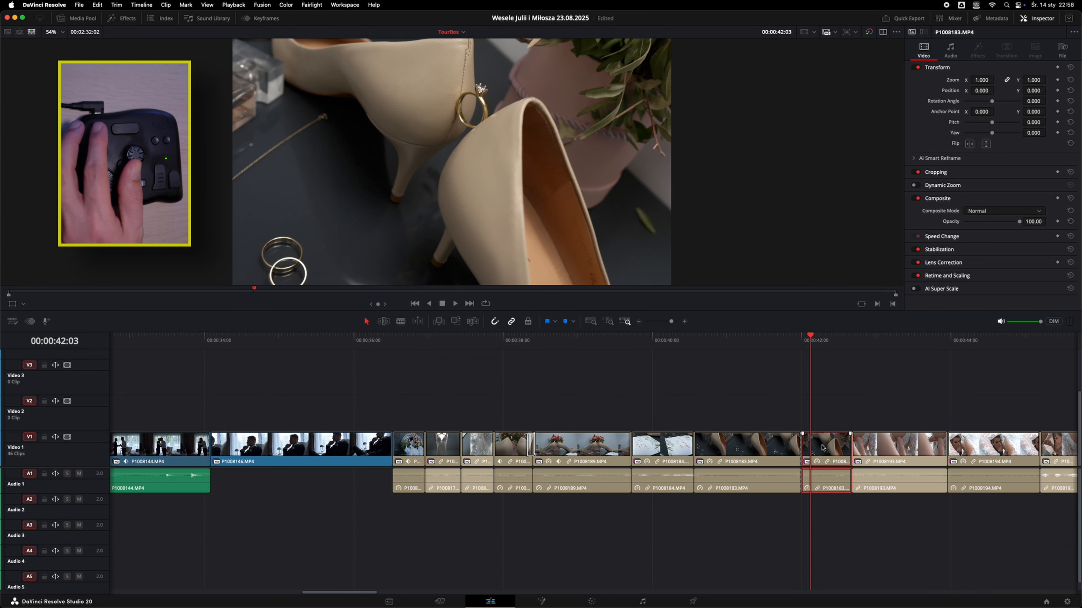
pyautogui.press('BackSpace')
pyautogui.click(822, 447)
pyautogui.press('BackSpace')
# Advance the playhead into P1008193.MP4 to 00:00:42:21 and ripple trim the clip's end to that point
pyautogui.press('Right')
pyautogui.press('Right')
pyautogui.press('Right')
pyautogui.press('Right')
pyautogui.press('Right')
pyautogui.press('Right')
pyautogui.press('Right')
pyautogui.press('Right')
pyautogui.press('Right')
pyautogui.press('Right')
pyautogui.press('Right')
pyautogui.press('Right')
pyautogui.press('Right')
pyautogui.press('Right')
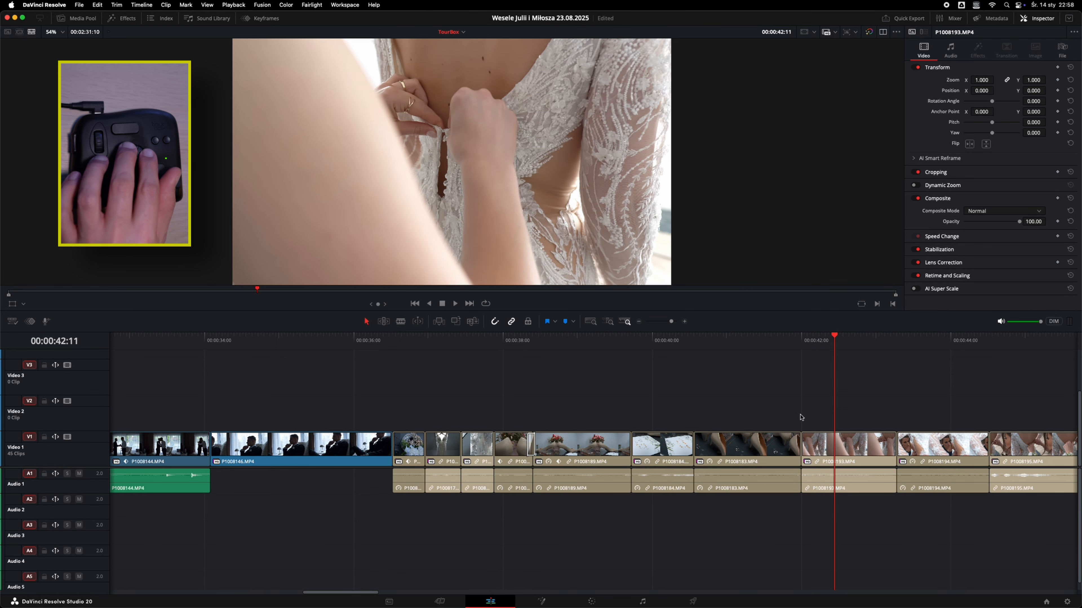
pyautogui.press('Right')
pyautogui.press('Right')
pyautogui.press('Right')
pyautogui.press('Right')
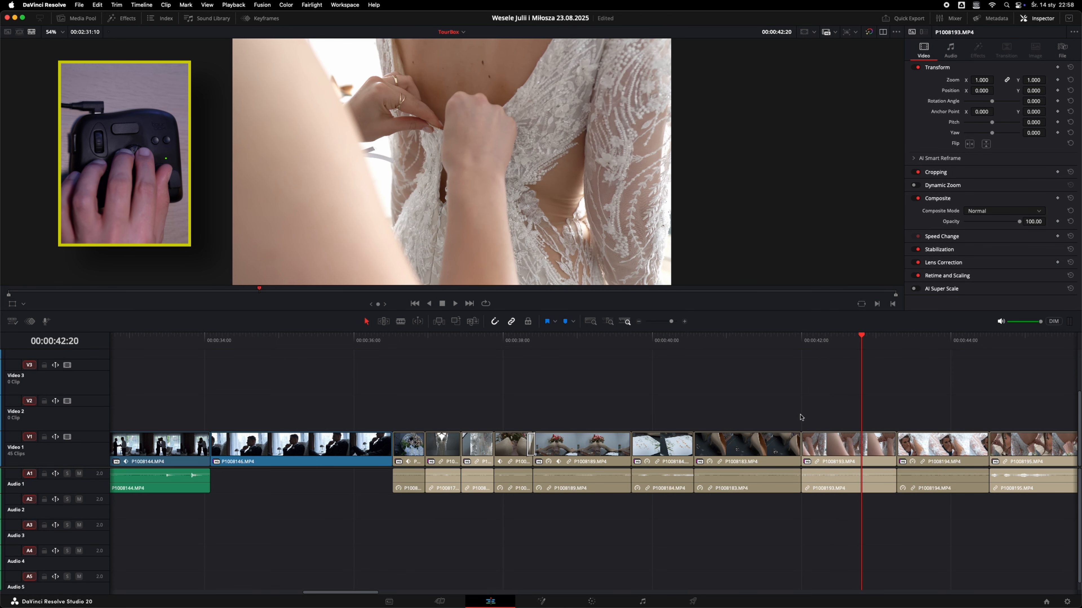
pyautogui.press('Right')
pyautogui.press('super+shift+bracketright')
# Play through P1008194.MP4 and ripple delete that whole clip
pyautogui.press('space')
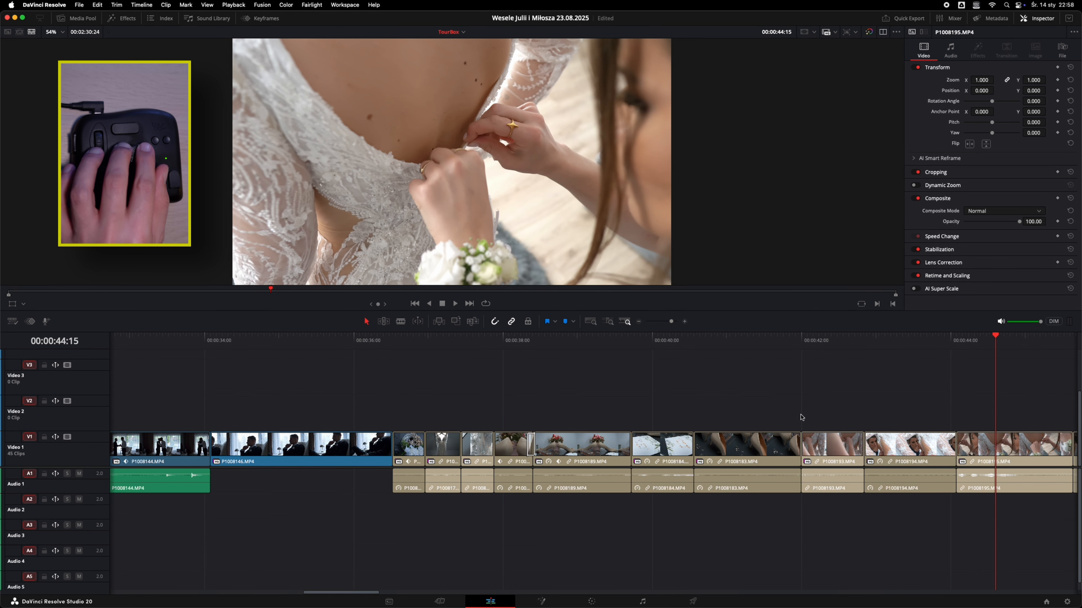
pyautogui.click(901, 455)
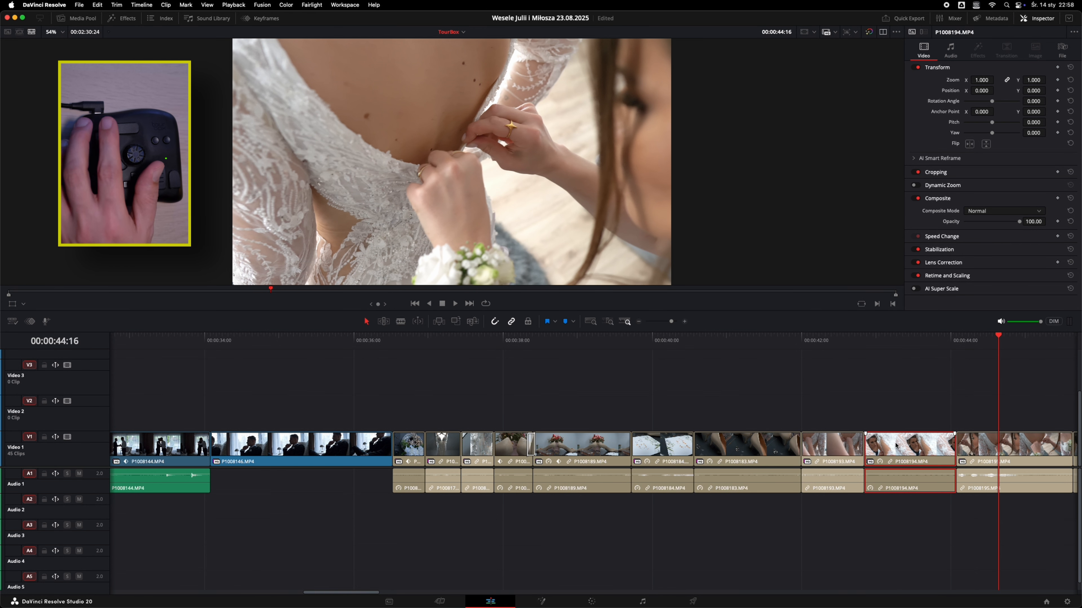
pyautogui.press('Delete')
# Review P1008195.MP4 frame by frame from 00:00:43:00 into the following clip at 00:00:44:15
pyautogui.click(876, 345)
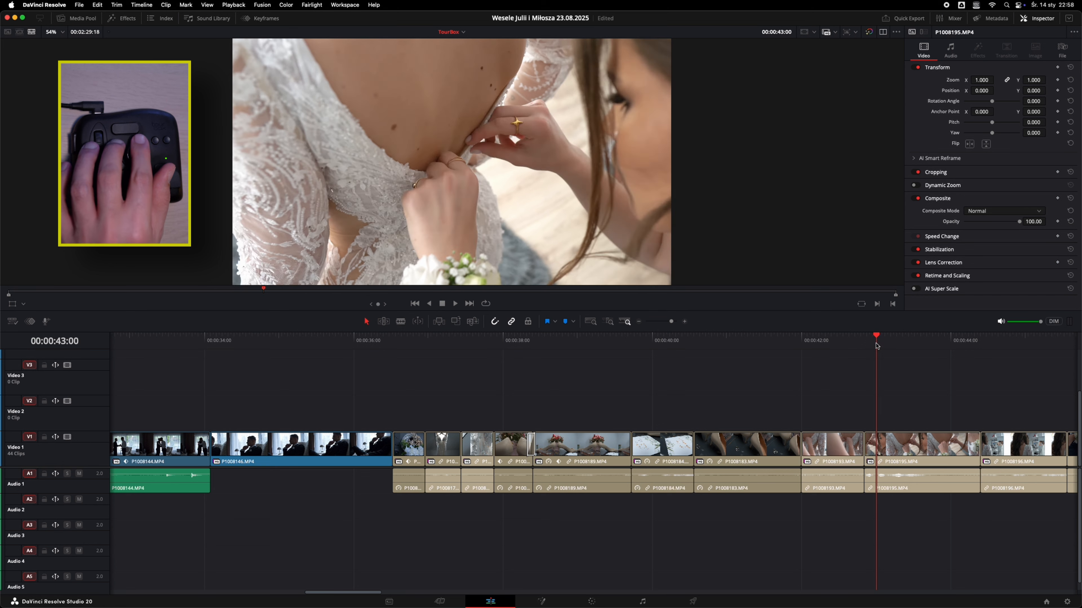
pyautogui.press('Right')
pyautogui.press('Right')
pyautogui.press('Right')
pyautogui.press('Right')
pyautogui.press('Right')
pyautogui.press('Right')
pyautogui.press('Right')
pyautogui.press('Right')
pyautogui.press('Right')
pyautogui.press('Right')
pyautogui.press('Right')
pyautogui.press('Right')
pyautogui.press('Right')
pyautogui.press('Right')
pyautogui.press('Right')
pyautogui.press('Right')
pyautogui.press('Right')
pyautogui.press('Right')
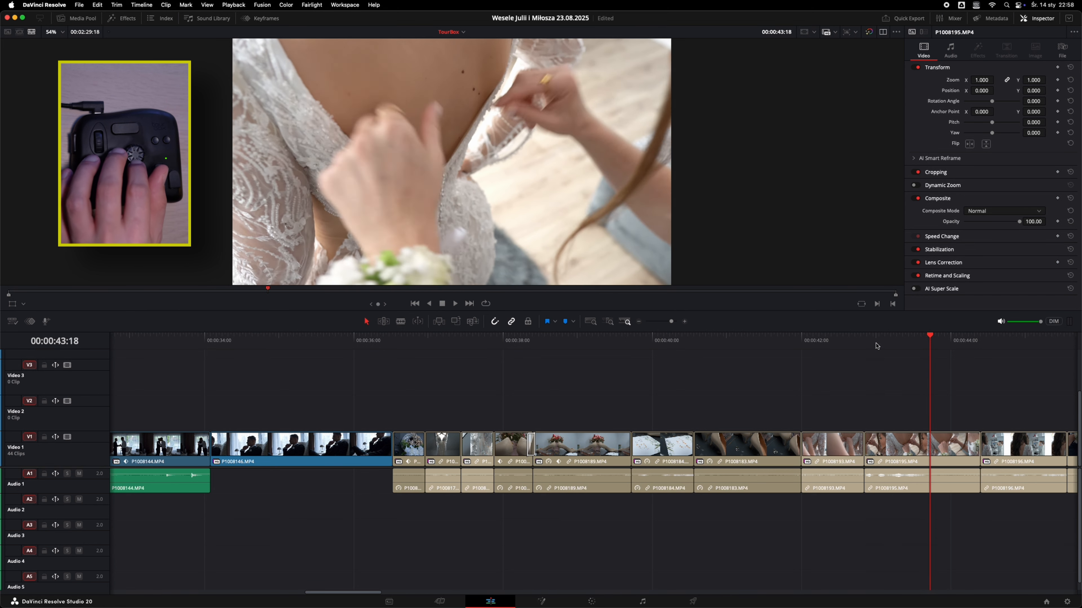
pyautogui.press('Right')
pyautogui.press('Right')
pyautogui.press('Right')
pyautogui.press('Right')
pyautogui.press('Right')
pyautogui.press('Right')
pyautogui.press('Right')
pyautogui.press('Right')
pyautogui.press('Right')
pyautogui.press('Right')
pyautogui.press('Right')
pyautogui.press('Right')
pyautogui.press('Right')
pyautogui.press('Right')
pyautogui.press('Right')
pyautogui.press('Right')
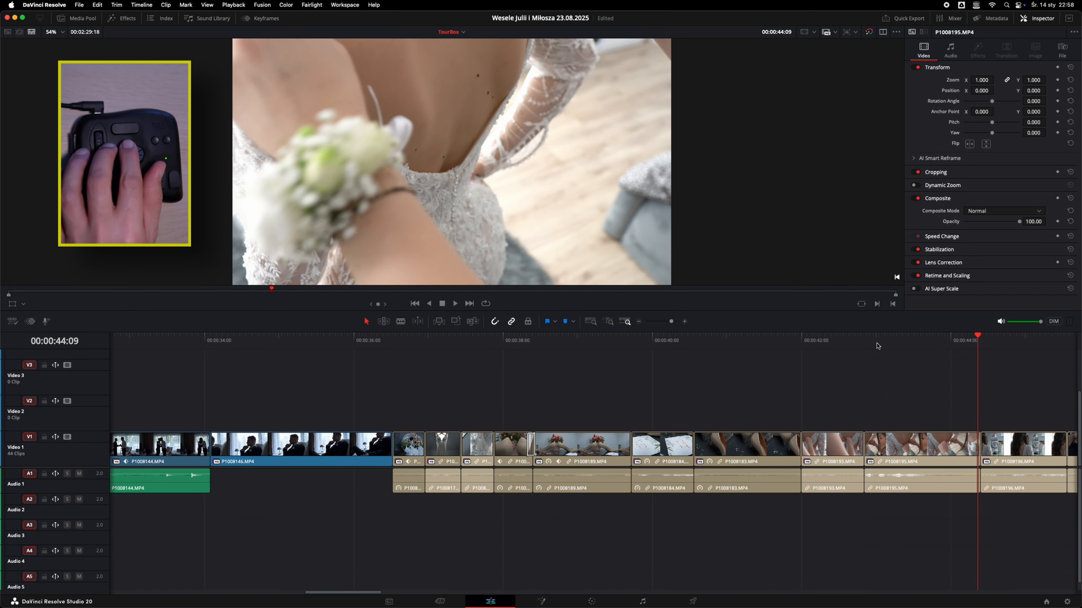
pyautogui.press('Right')
pyautogui.press('Right')
pyautogui.press('Right')
pyautogui.press('Right')
pyautogui.press('Right')
pyautogui.press('Right')
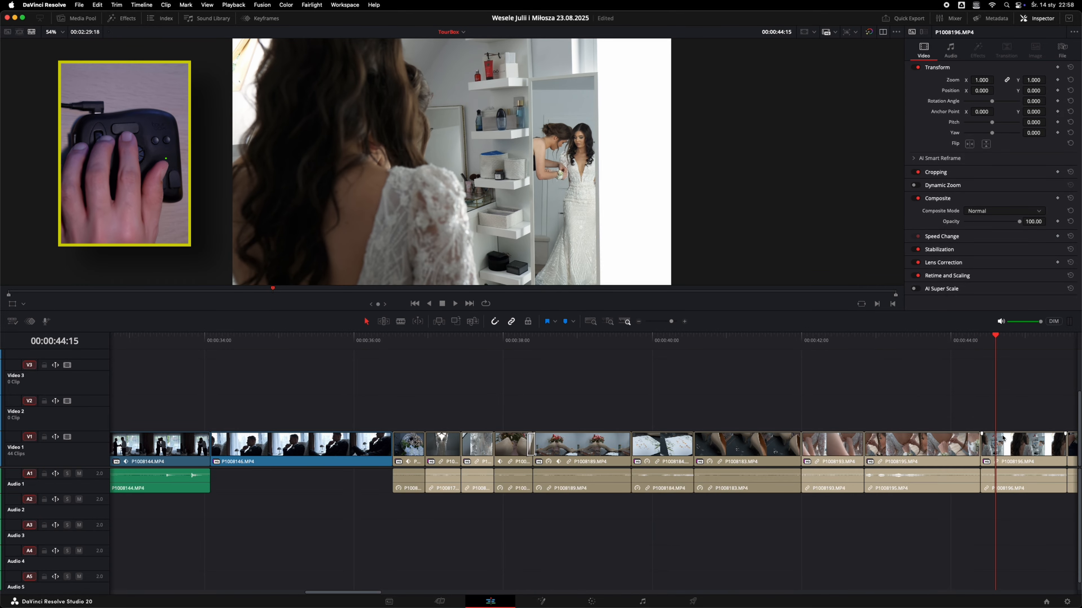
# Ripple delete the short mirror-shot clip directly after P1008195.MP4
pyautogui.click(1018, 447)
pyautogui.press('Delete')
# Find the new opening frame of P1008196.MP4 at 00:00:44:19 and ripple trim the clip's start to that point
pyautogui.hscroll(8, 942, 404)
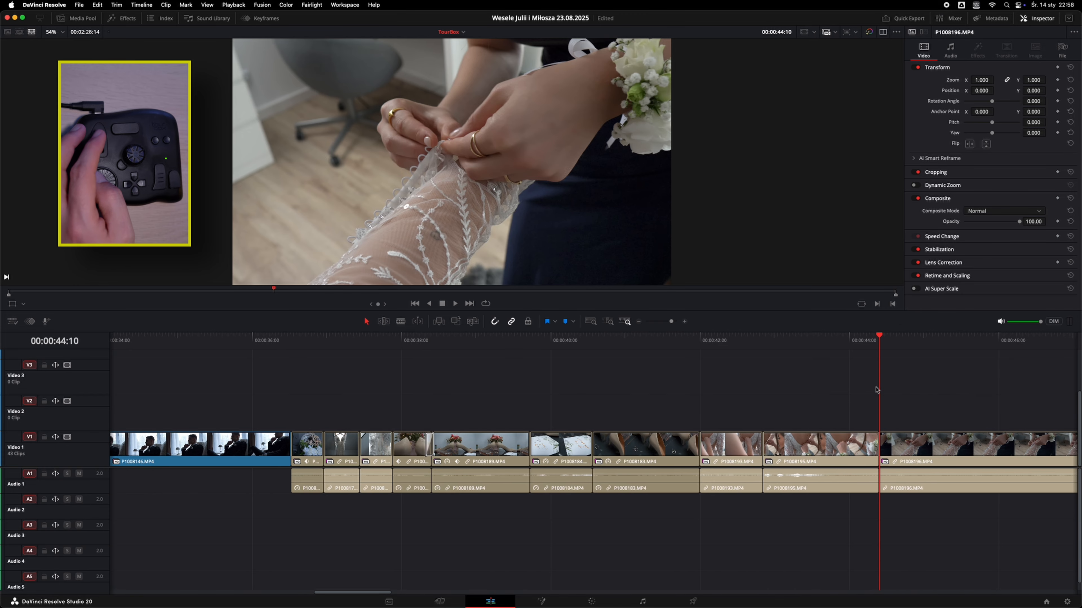
pyautogui.press('Right')
pyautogui.press('Right')
pyautogui.press('Right')
pyautogui.press('Right')
pyautogui.press('Right')
pyautogui.press('Right')
pyautogui.press('Right')
pyautogui.press('Right')
pyautogui.press('Right')
pyautogui.press('Right')
pyautogui.press('Right')
pyautogui.press('Right')
pyautogui.press('Right')
pyautogui.press('Right')
pyautogui.press('Right')
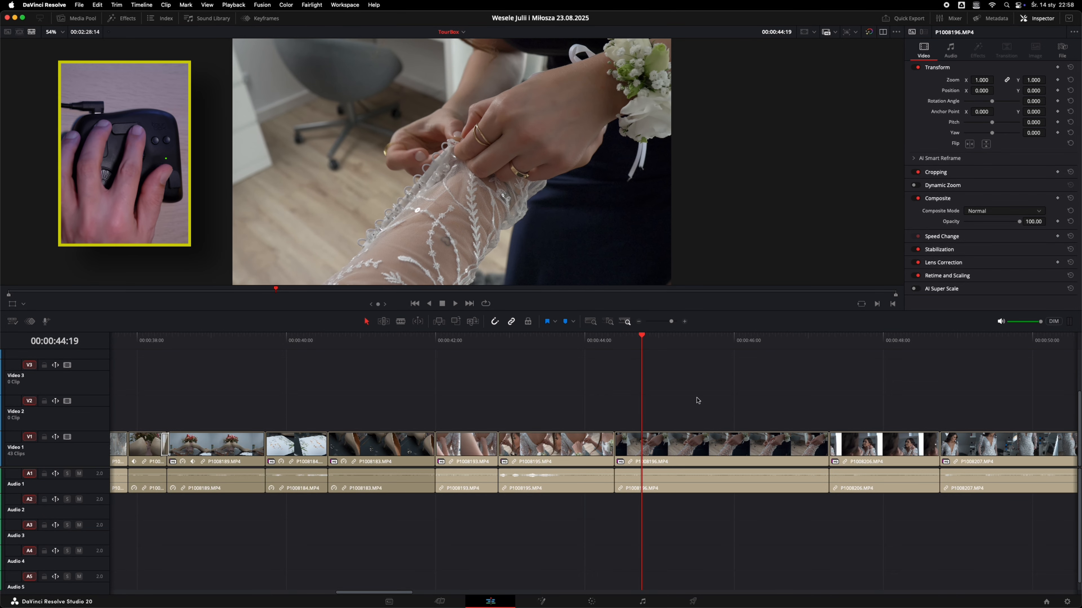
pyautogui.press('Left')
pyautogui.press('Left')
pyautogui.press('Left')
pyautogui.press('Left')
pyautogui.press('Left')
pyautogui.press('Left')
pyautogui.press('Left')
pyautogui.press('Left')
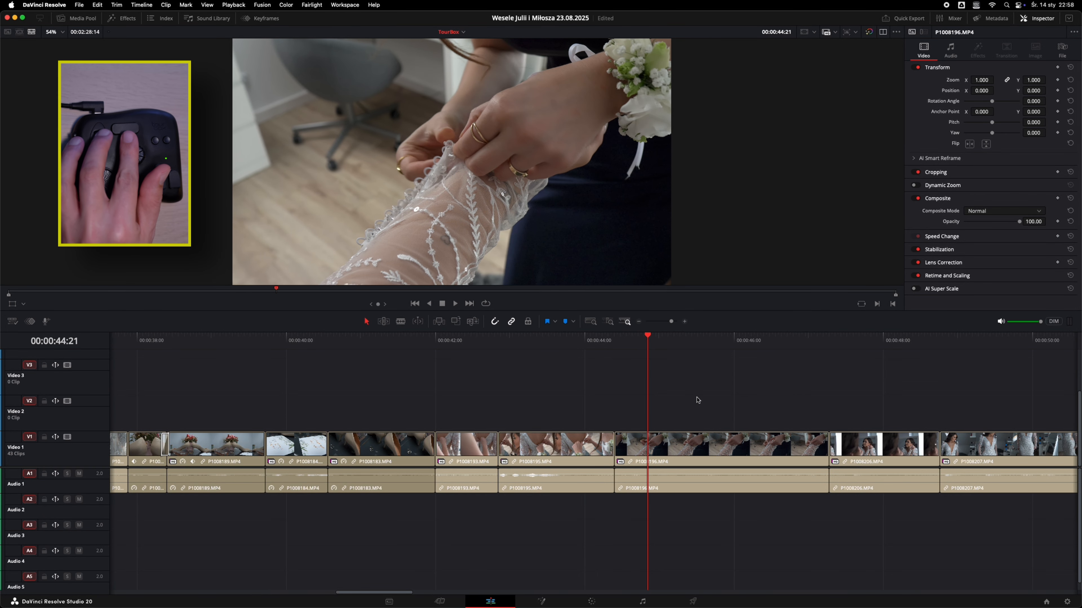
pyautogui.press('Right')
pyautogui.press('Right')
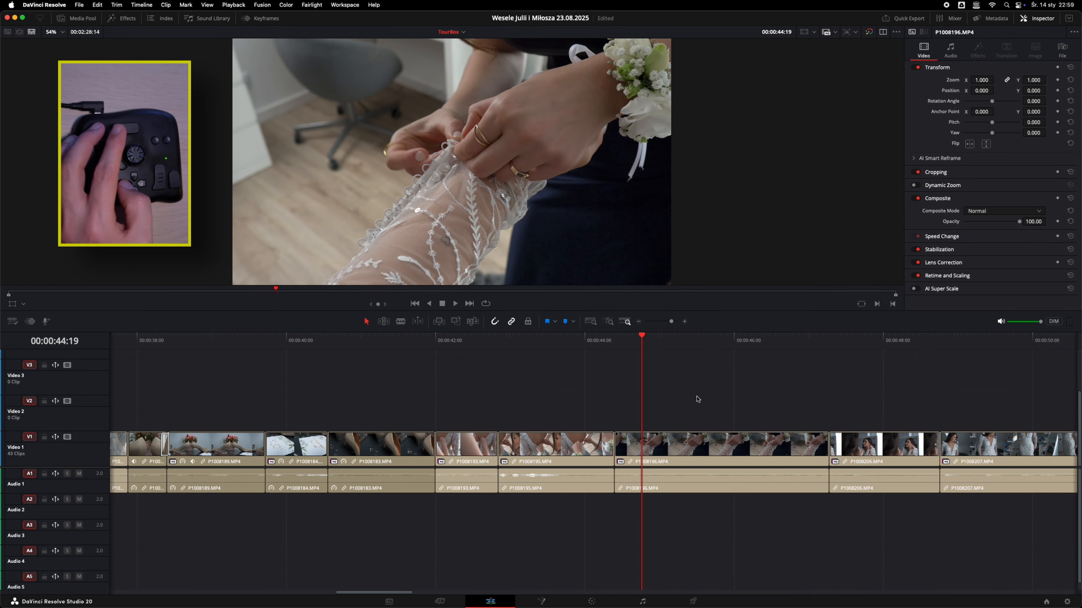
pyautogui.press('super+shift+bracketleft')
# Advance through P1008196.MP4 to 00:00:45:09 and ripple trim the clip's end to that point
pyautogui.press('Right')
pyautogui.press('Right')
pyautogui.press('Right')
pyautogui.press('Right')
pyautogui.press('Right')
pyautogui.press('Right')
pyautogui.press('Right')
pyautogui.press('Right')
pyautogui.press('Right')
pyautogui.press('Right')
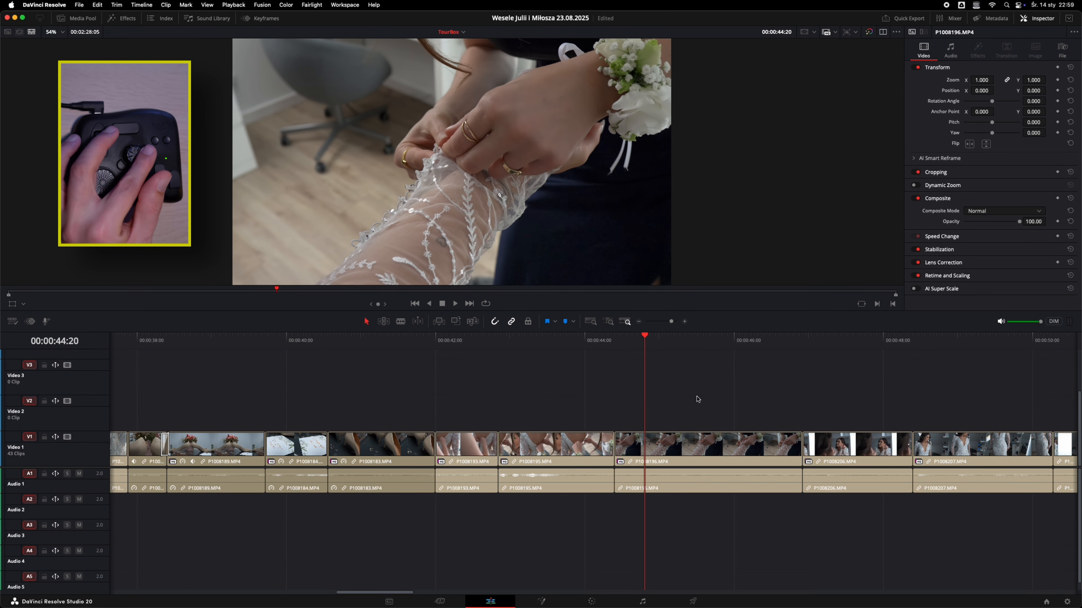
pyautogui.press('Right')
pyautogui.press('Right')
pyautogui.press('Right')
pyautogui.press('Right')
pyautogui.press('Right')
pyautogui.press('Right')
pyautogui.press('Right')
pyautogui.press('Right')
pyautogui.press('Right')
pyautogui.press('Right')
pyautogui.press('Right')
pyautogui.press('Right')
pyautogui.press('Right')
pyautogui.press('Right')
pyautogui.press('super+shift+bracketright')
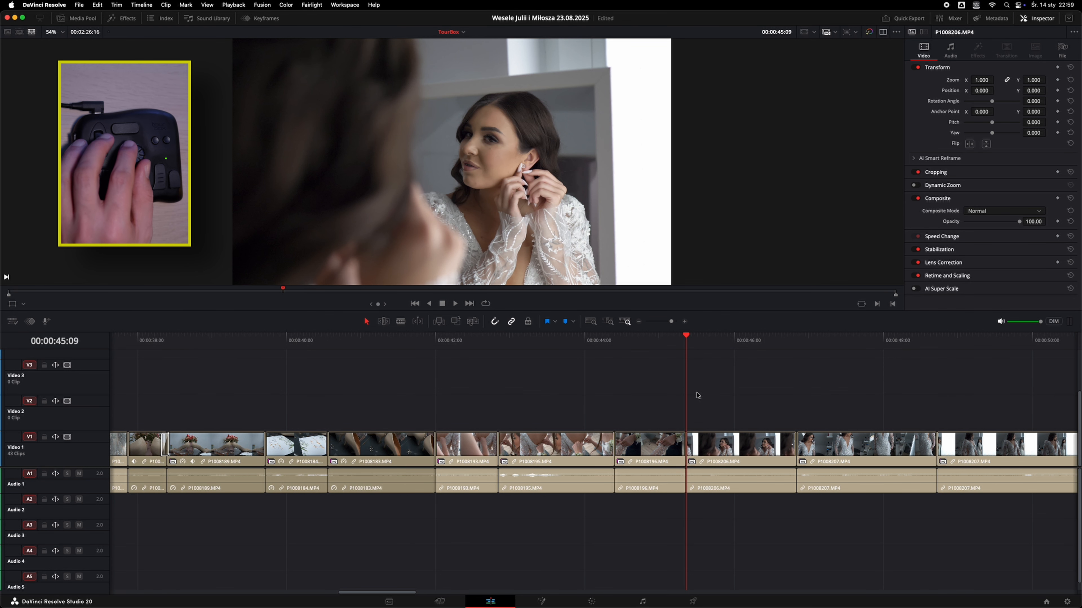
# Enable Trim Edit mode, place the playhead at 00:00:22:01 in P1008140.MP4, and enlarge the timeline around the clip's start
pyautogui.hscroll(-3, 697, 395)
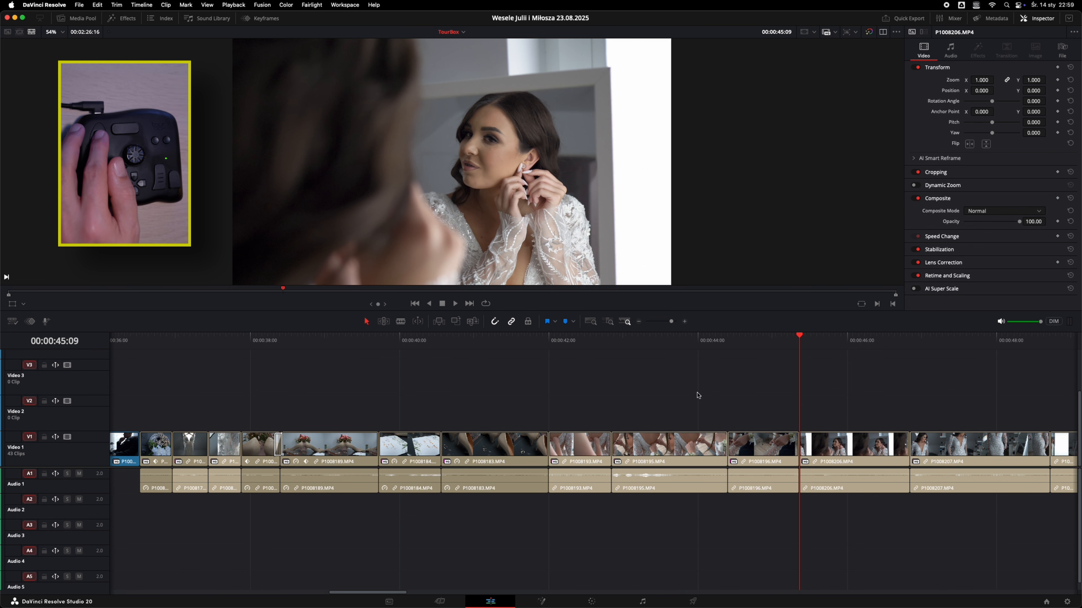
pyautogui.hscroll(-20, 697, 395)
pyautogui.hscroll(-6, 698, 395)
pyautogui.click(384, 322)
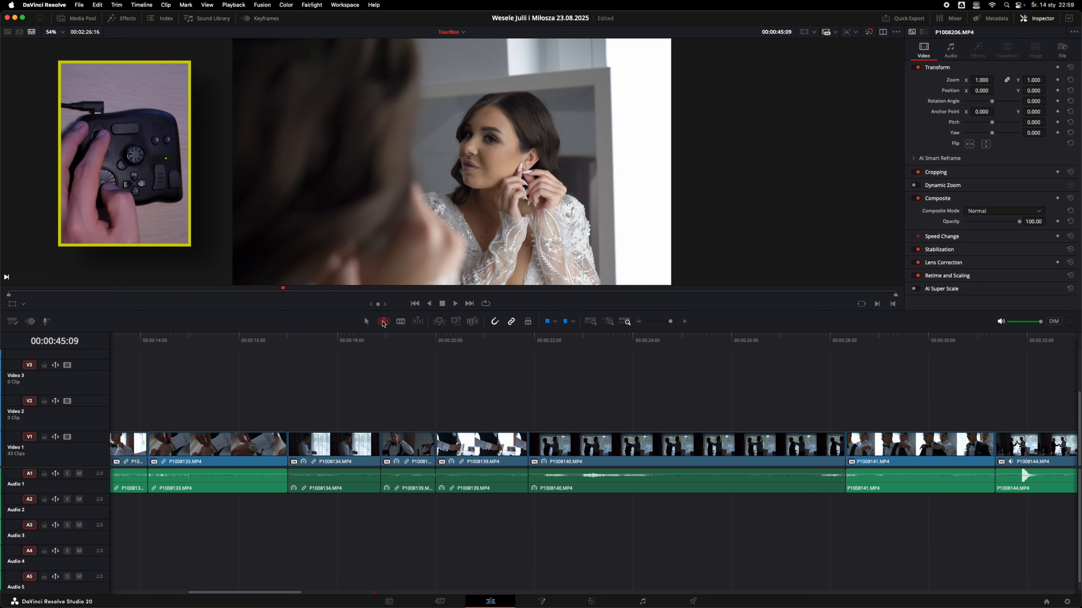
pyautogui.hscroll(2, 562, 387)
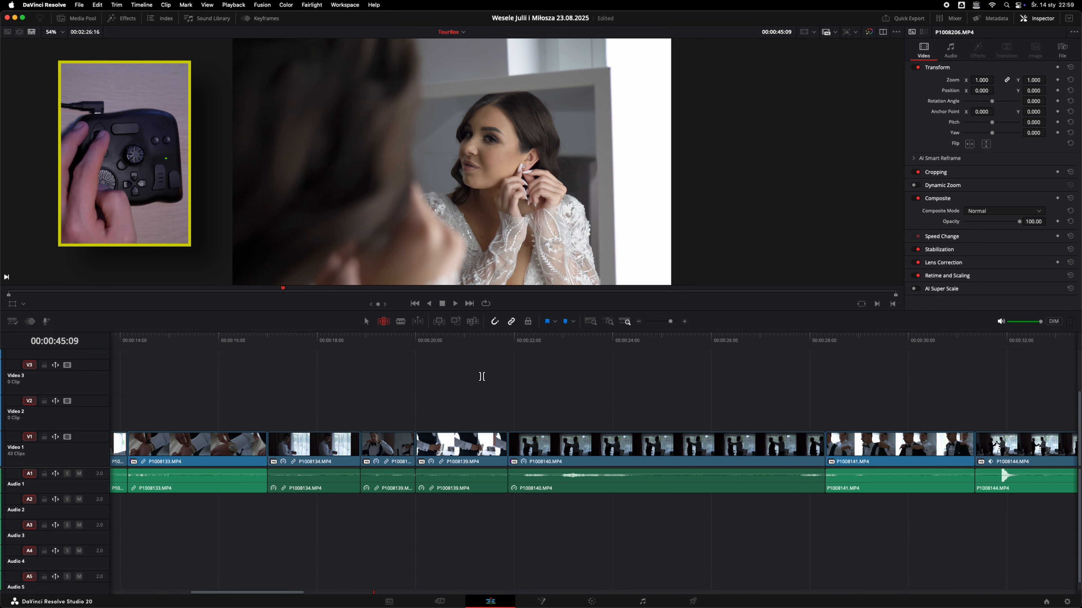
pyautogui.hscroll(2, 481, 377)
pyautogui.click(462, 341)
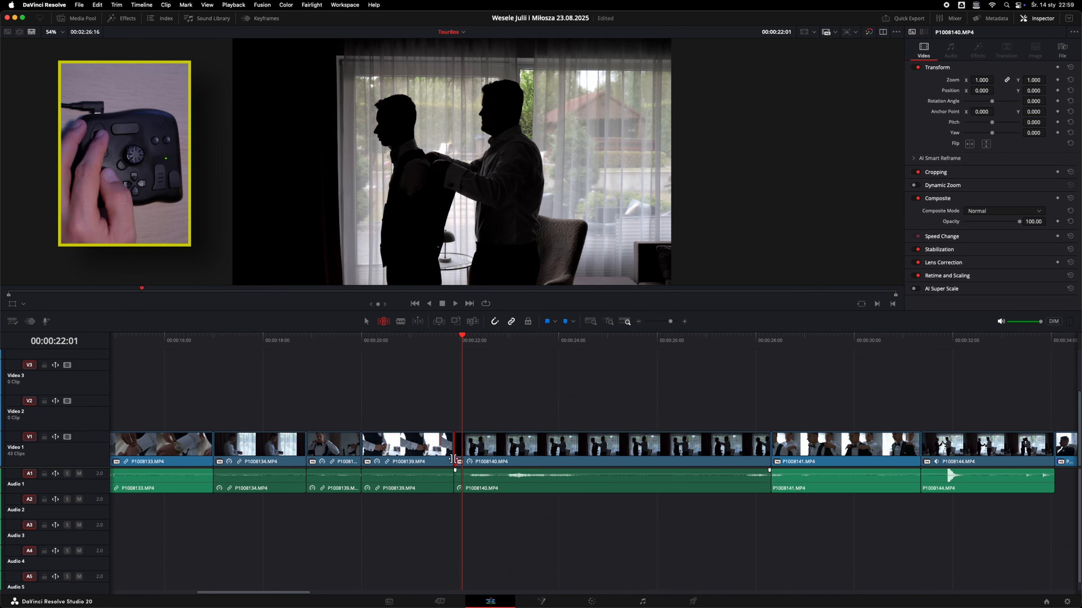
pyautogui.press('super+equal')
pyautogui.press('super+equal')
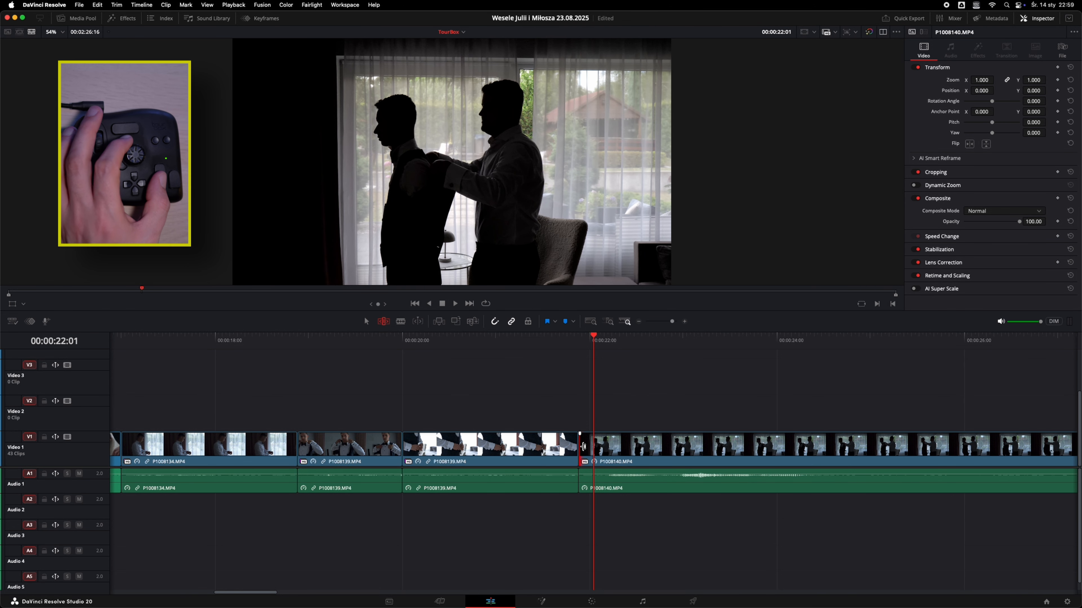
# Ripple trim the start of P1008140.MP4 forward frame by frame, by about 70 frames in total
pyautogui.press('.')
pyautogui.press('.')
pyautogui.press('.')
pyautogui.press('.')
pyautogui.press('.')
pyautogui.press('.')
pyautogui.press('.')
pyautogui.press('.')
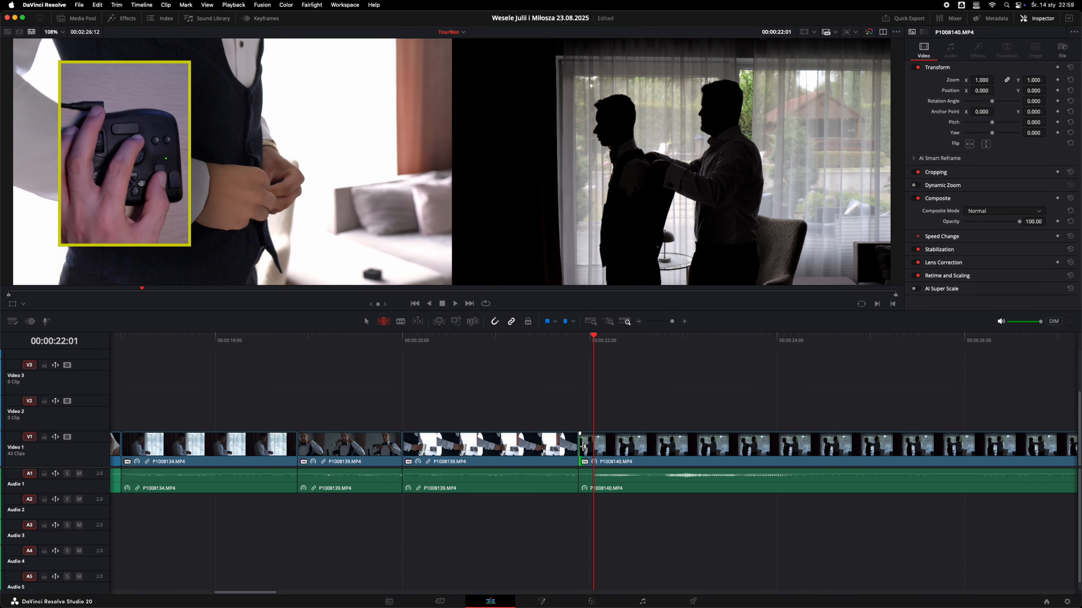
pyautogui.press('.')
pyautogui.press('.')
pyautogui.press('.')
pyautogui.press('.')
pyautogui.press('.')
pyautogui.press('.')
pyautogui.press('.')
pyautogui.press('.')
pyautogui.press('.')
pyautogui.press('.')
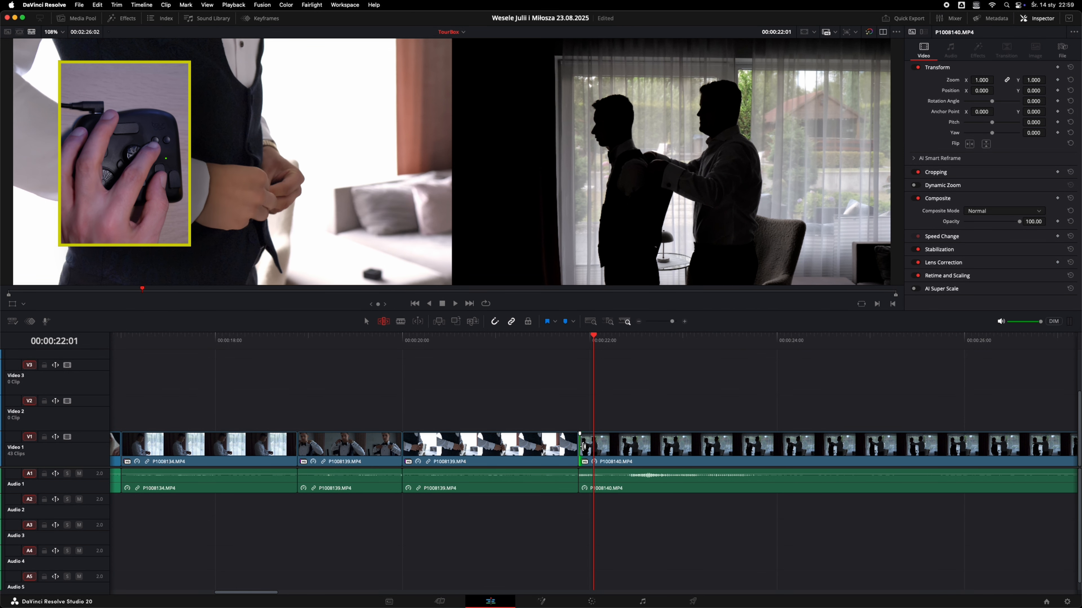
pyautogui.press('.')
pyautogui.press('.')
pyautogui.press('.')
pyautogui.press('.')
pyautogui.press('.')
pyautogui.press('.')
pyautogui.press('.')
pyautogui.press('.')
pyautogui.press('.')
pyautogui.press('.')
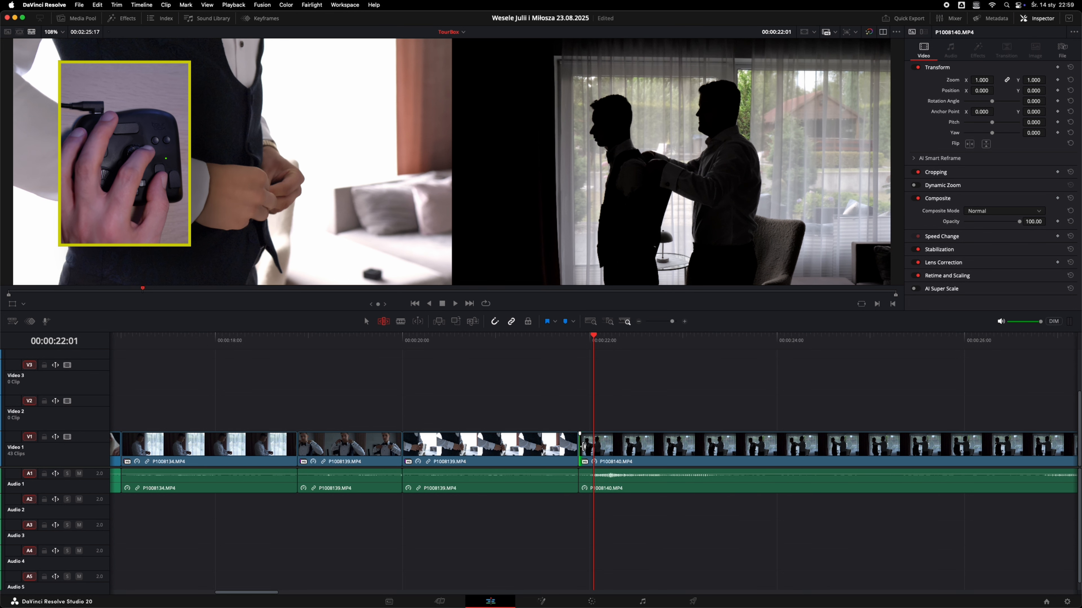
pyautogui.press('.')
pyautogui.press('.')
pyautogui.press('.')
pyautogui.press('.')
pyautogui.press('.')
pyautogui.press('.')
pyautogui.press('.')
pyautogui.press('.')
pyautogui.press('.')
pyautogui.press('.')
pyautogui.press('.')
pyautogui.press('.')
pyautogui.press('.')
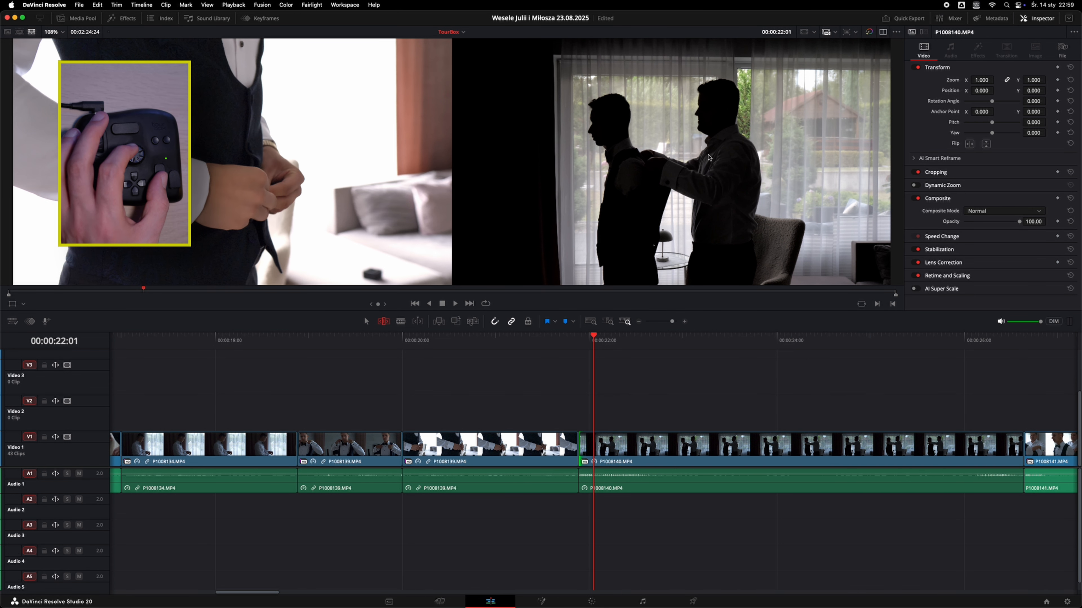
pyautogui.press('.')
pyautogui.press('.')
pyautogui.press('.')
pyautogui.press('.')
pyautogui.press('.')
pyautogui.press('.')
pyautogui.press('.')
pyautogui.press('.')
pyautogui.press('.')
pyautogui.press('.')
pyautogui.press('.')
pyautogui.press('.')
pyautogui.press('.')
pyautogui.press('.')
pyautogui.press('.')
pyautogui.press('.')
pyautogui.press('.')
pyautogui.press('.')
pyautogui.press('.')
pyautogui.press('.')
pyautogui.press('.')
pyautogui.press('.')
pyautogui.press('.')
pyautogui.press('.')
pyautogui.press('.')
pyautogui.press('.')
pyautogui.press('.')
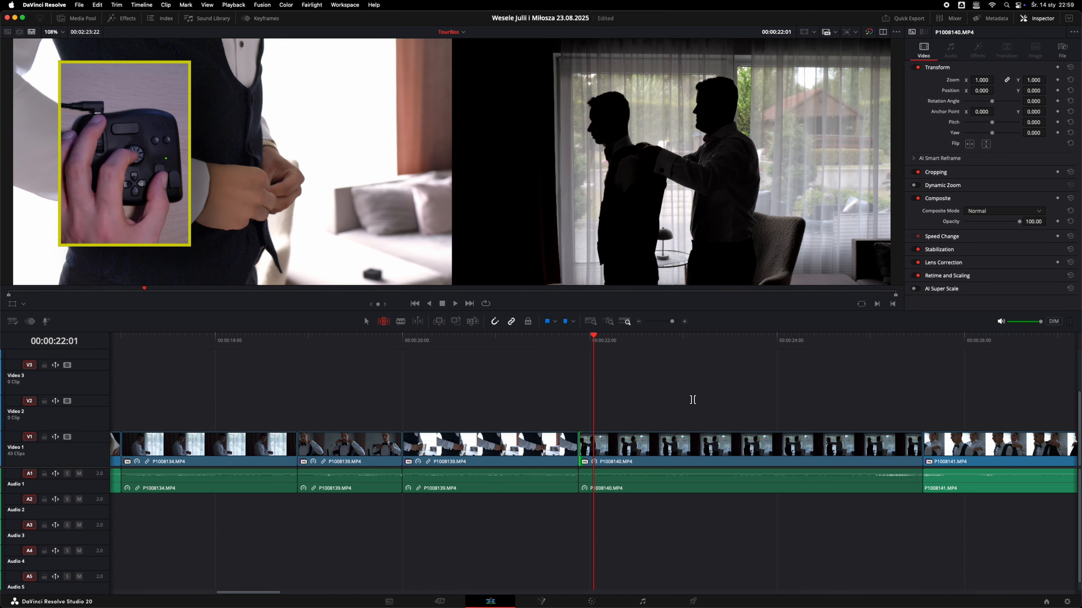
pyautogui.press('.')
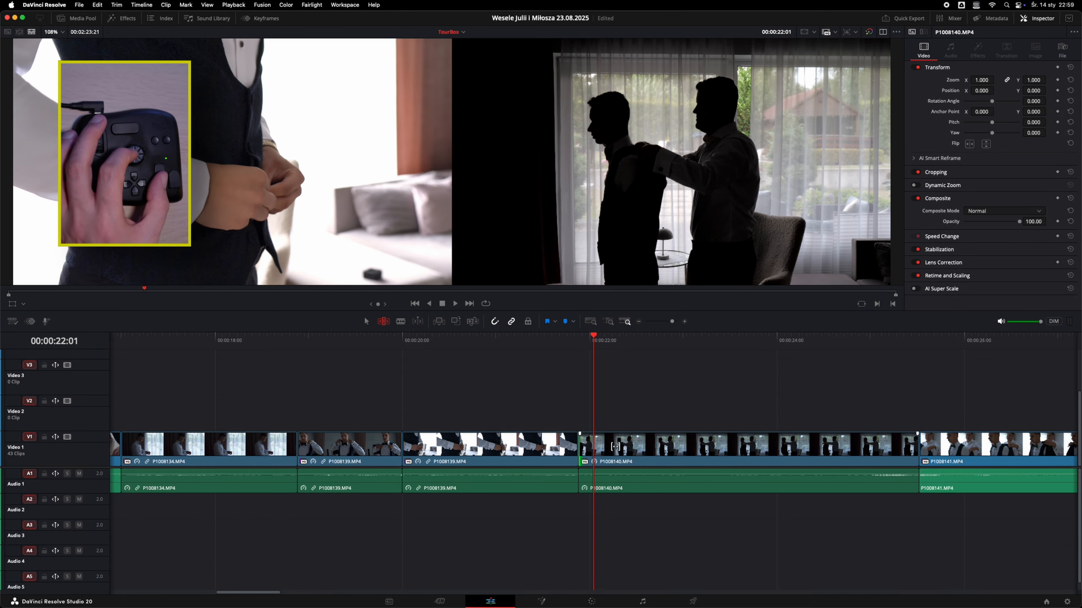
pyautogui.press('.')
# Extend the video start of P1008140.MP4 back by about nine frames
pyautogui.press(',')
pyautogui.press(',')
pyautogui.press(',')
pyautogui.press(',')
pyautogui.press(',')
pyautogui.press(',')
pyautogui.press(',')
pyautogui.press(',')
pyautogui.press(',')
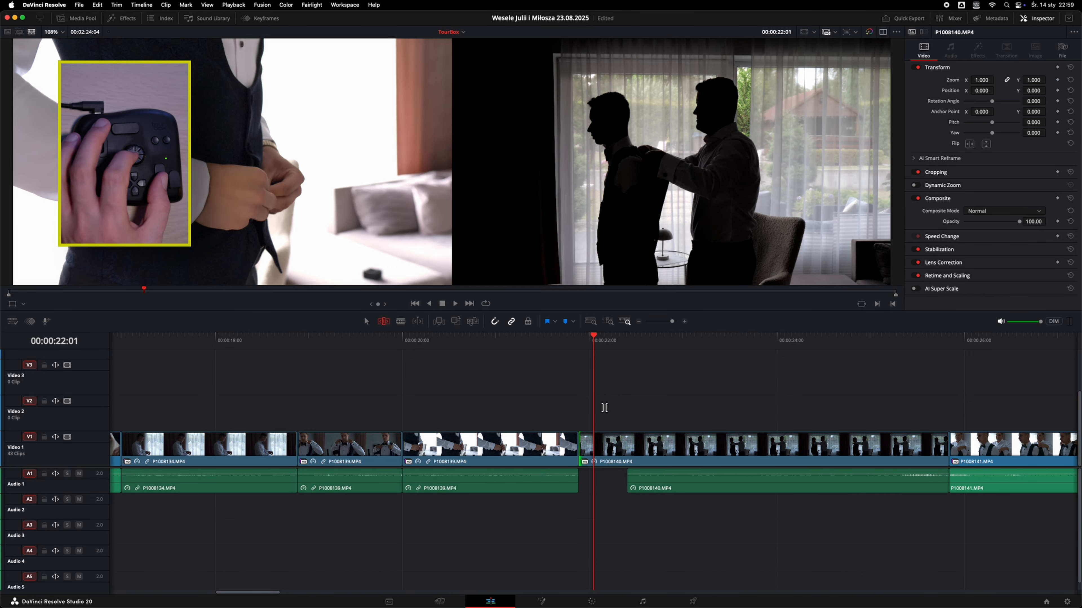
# Play P1008140.MP4 to 00:00:23:13, return to Selection mode, and ripple trim the clip's end to that point
pyautogui.press('space')
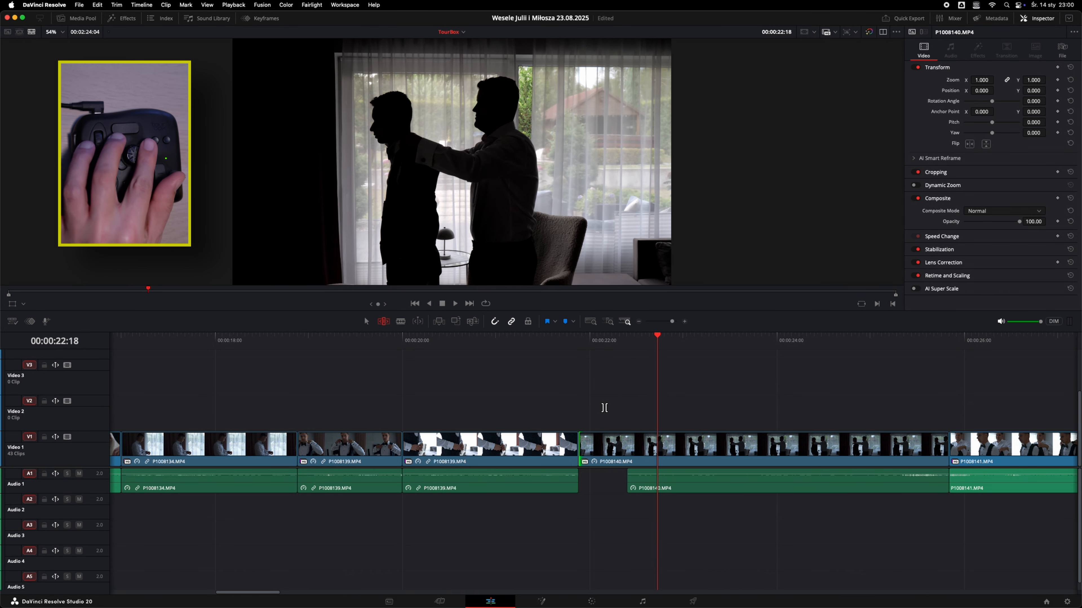
pyautogui.press('Left')
pyautogui.press('Left')
pyautogui.press('Left')
pyautogui.press('Left')
pyautogui.press('Left')
pyautogui.press('Left')
pyautogui.press('Left')
pyautogui.press('Left')
pyautogui.press('Left')
pyautogui.press('Left')
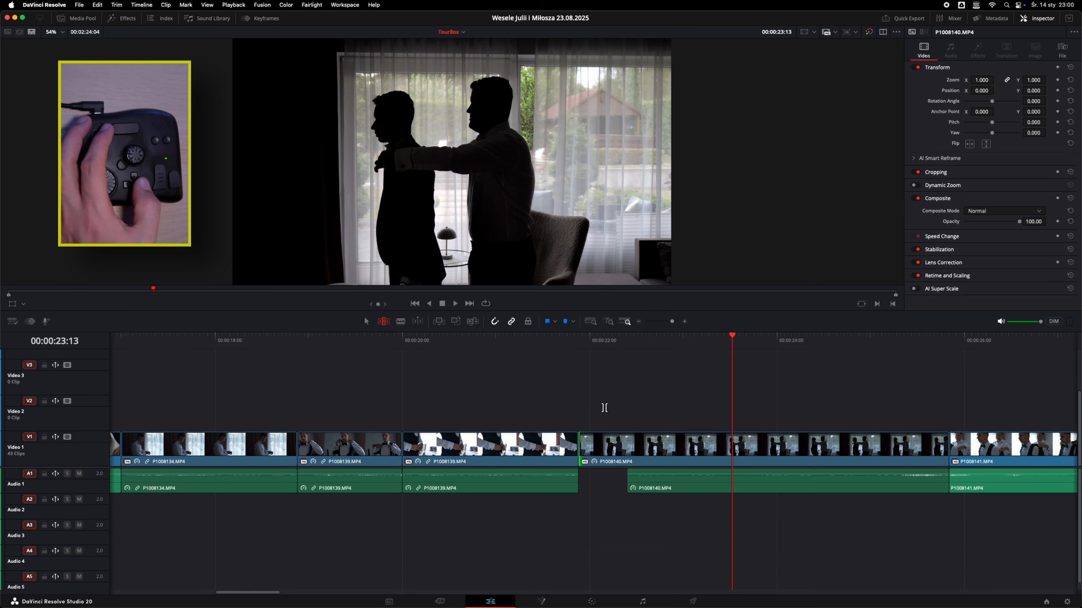
pyautogui.press('a')
pyautogui.press('shift+super+bracketright')
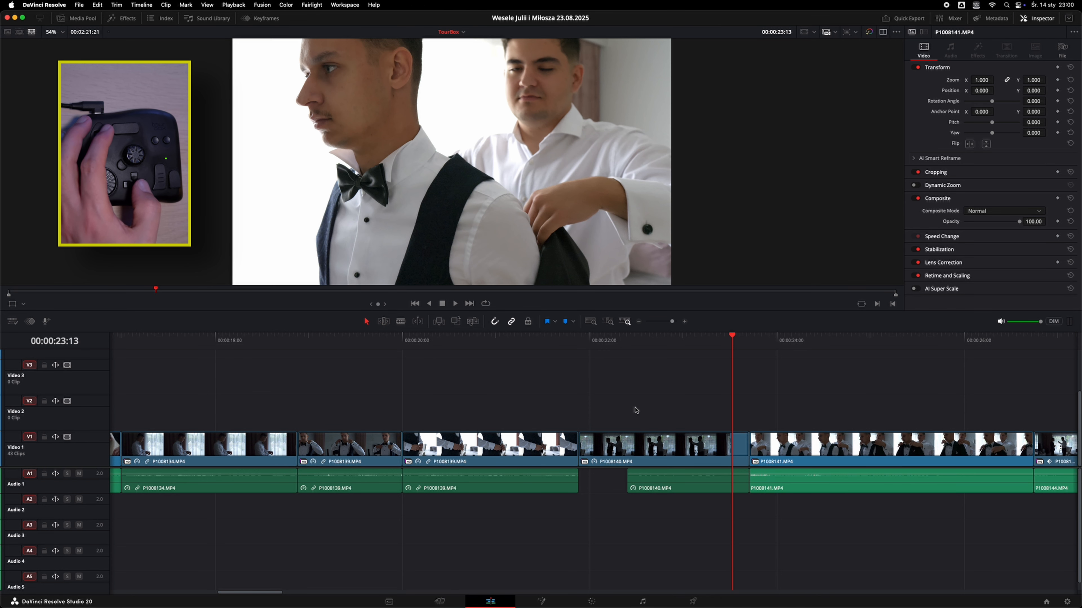
# Ripple trim the end of P1008140.MP4 to 00:00:23:13 and remove about 19 frames from the start of P1008141.MP4
pyautogui.press('shift+super+bracketright')
pyautogui.press('Right')
pyautogui.press('Right')
pyautogui.press('Right')
pyautogui.press('Right')
pyautogui.press('Right')
pyautogui.press('Right')
pyautogui.press('Right')
pyautogui.press('Right')
pyautogui.press('Right')
pyautogui.press('Right')
pyautogui.press('Right')
pyautogui.press('Right')
pyautogui.press('Right')
pyautogui.press('Right')
pyautogui.press('Right')
pyautogui.press('Right')
pyautogui.press('Right')
pyautogui.press('Right')
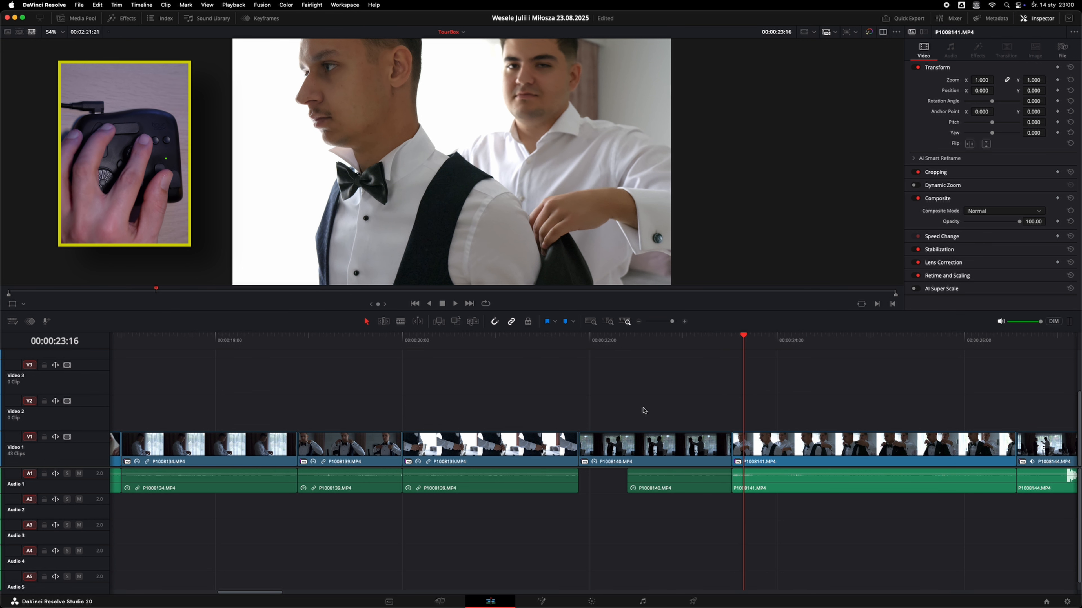
pyautogui.press('Right')
pyautogui.press('Right')
pyautogui.press('Right')
pyautogui.press('Right')
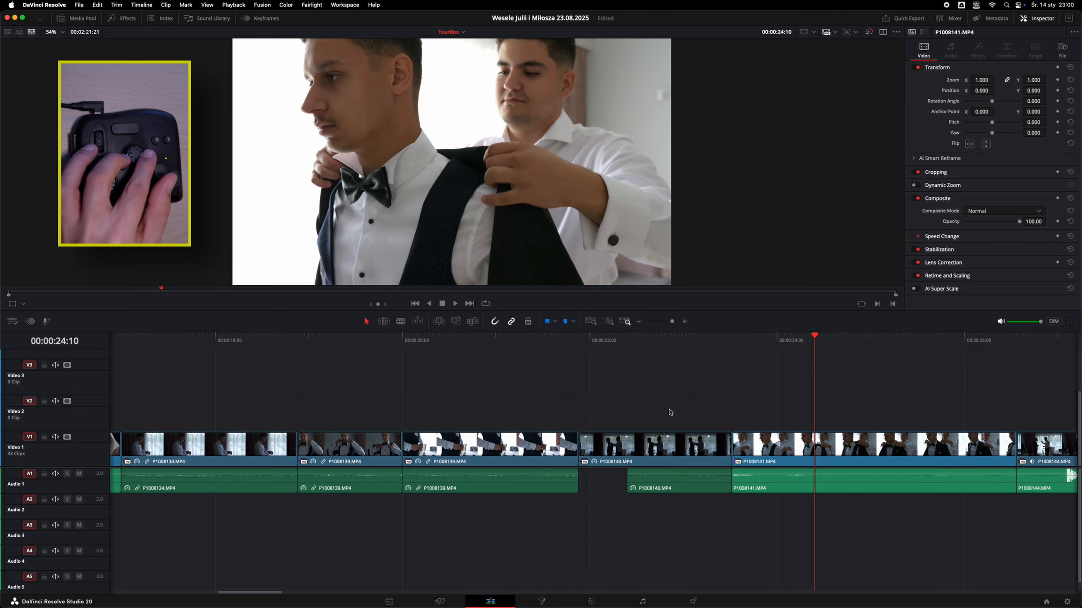
pyautogui.press('Left')
pyautogui.press('Left')
pyautogui.press('Left')
pyautogui.press('shift+super+bracketleft')
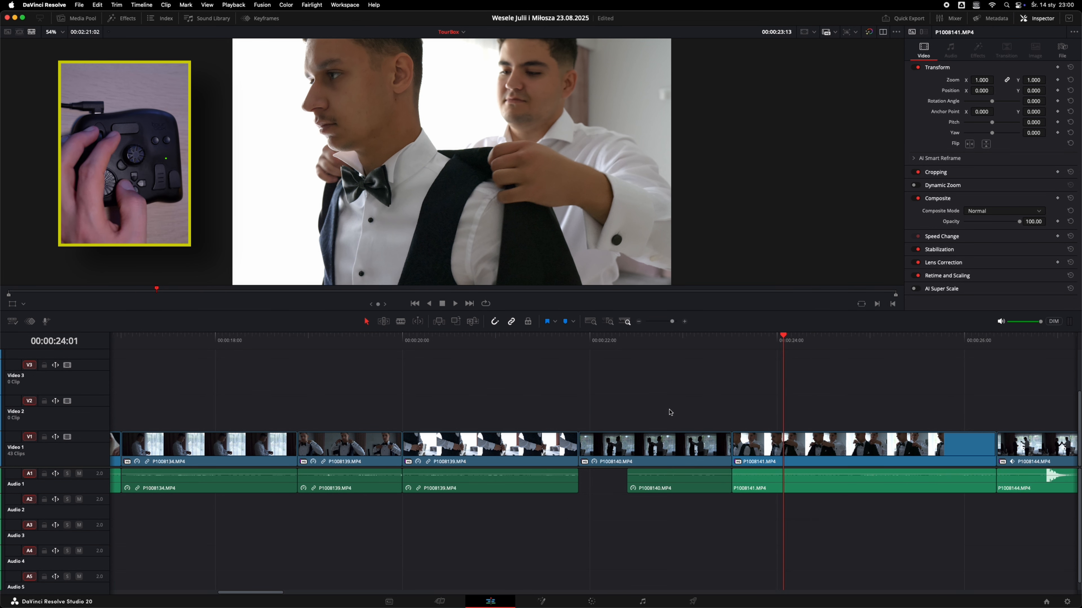
# Find the cut point frame by frame in P1008141.MP4 and ripple trim the clip's end to 00:00:24:22
pyautogui.press('Right')
pyautogui.press('Right')
pyautogui.press('Right')
pyautogui.press('Right')
pyautogui.press('Right')
pyautogui.press('Right')
pyautogui.press('Right')
pyautogui.press('Right')
pyautogui.press('Right')
pyautogui.press('Right')
pyautogui.press('Right')
pyautogui.press('Right')
pyautogui.press('Right')
pyautogui.press('Right')
pyautogui.press('Right')
pyautogui.press('Right')
pyautogui.press('Right')
pyautogui.press('Right')
pyautogui.press('Right')
pyautogui.press('Right')
pyautogui.press('Right')
pyautogui.press('Right')
pyautogui.press('Right')
pyautogui.press('Right')
pyautogui.press('Right')
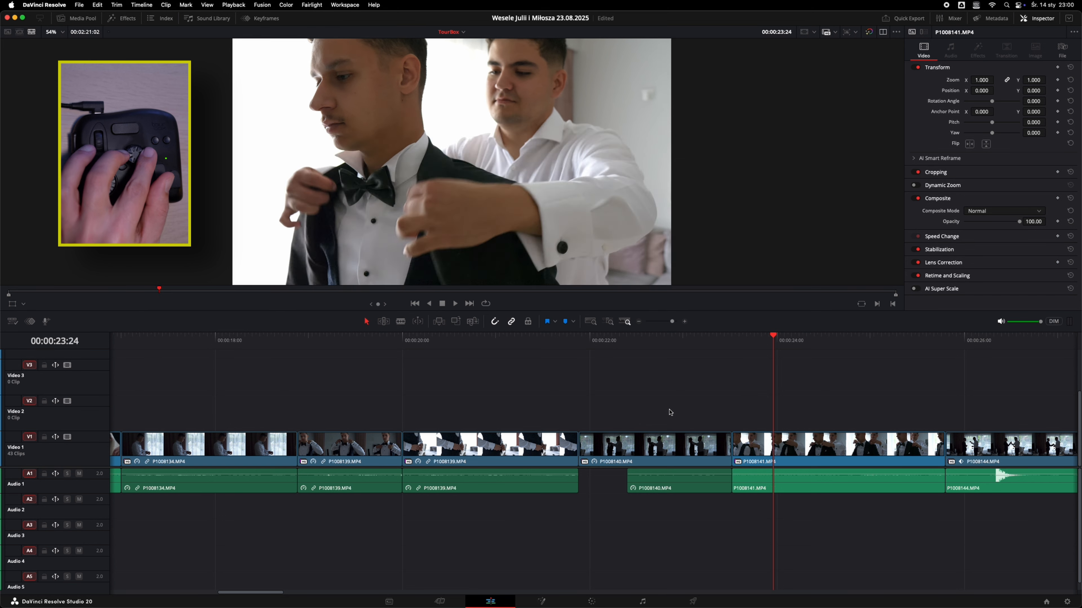
pyautogui.press('Right')
pyautogui.press('Right')
pyautogui.press('Right')
pyautogui.press('Right')
pyautogui.press('Right')
pyautogui.press('Right')
pyautogui.press('Right')
pyautogui.press('Right')
pyautogui.press('Right')
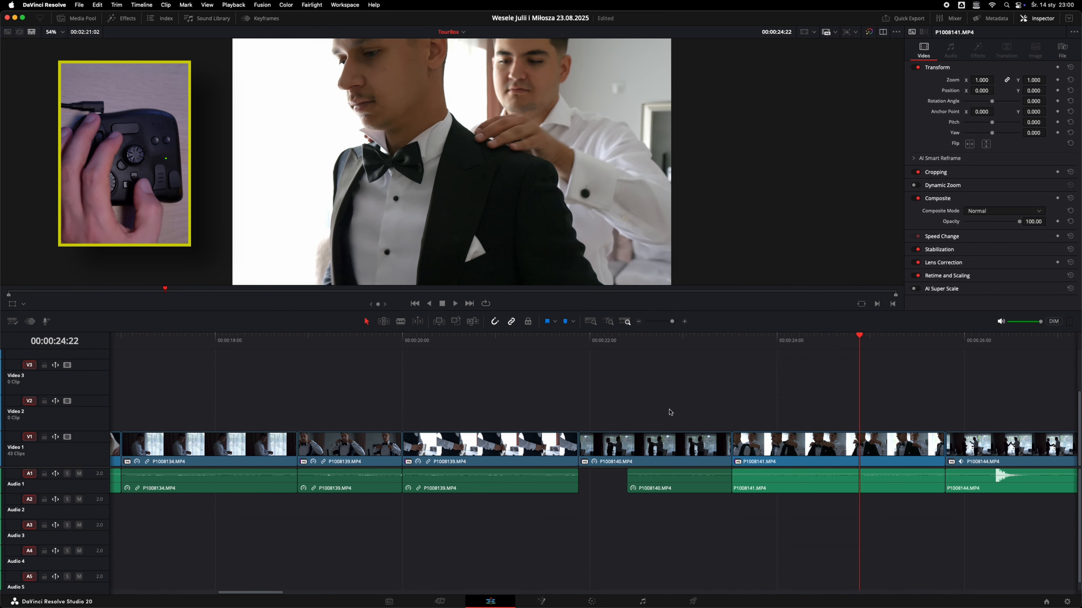
pyautogui.press('shift+super+bracketright')
# Step frame by frame through the first part of P1008144.MP4 up to 00:00:26:06
pyautogui.press('Right')
pyautogui.press('Right')
pyautogui.press('Right')
pyautogui.press('Right')
pyautogui.press('Right')
pyautogui.press('Right')
pyautogui.press('Right')
pyautogui.press('Right')
pyautogui.press('Right')
pyautogui.press('Right')
pyautogui.press('Right')
pyautogui.press('Right')
pyautogui.press('Right')
pyautogui.press('Right')
pyautogui.press('Right')
pyautogui.press('Right')
pyautogui.press('Right')
pyautogui.press('Right')
pyautogui.press('Right')
pyautogui.press('Right')
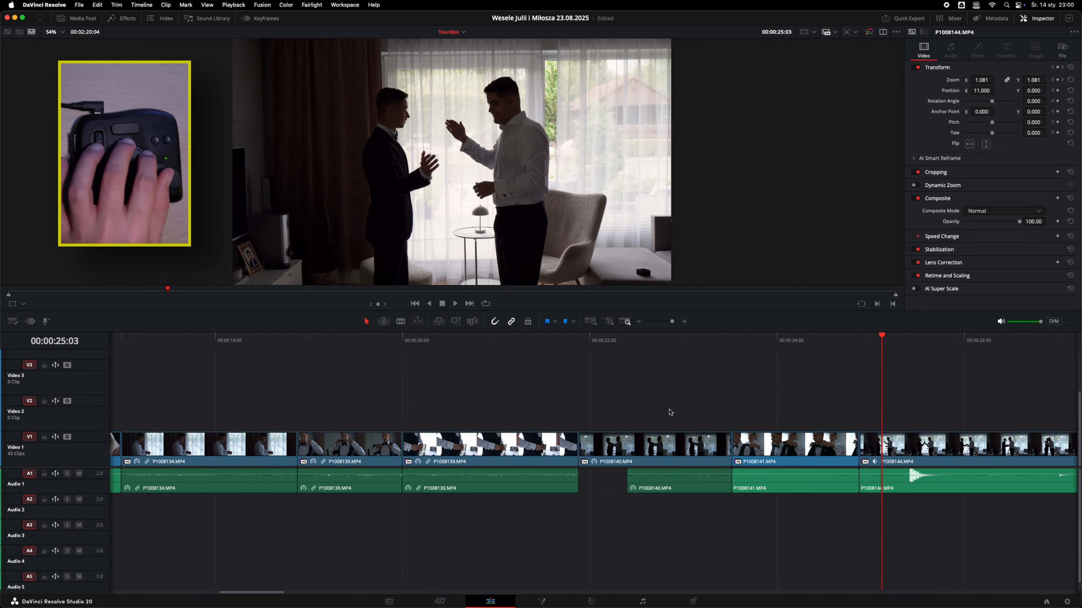
pyautogui.press('Right')
pyautogui.press('Right')
pyautogui.press('Right')
pyautogui.press('Right')
pyautogui.press('Right')
pyautogui.press('Right')
pyautogui.press('Right')
pyautogui.press('Right')
pyautogui.press('Right')
pyautogui.press('Right')
pyautogui.press('Right')
pyautogui.press('Right')
pyautogui.press('Right')
pyautogui.press('Right')
pyautogui.press('Right')
pyautogui.press('Right')
pyautogui.press('Right')
pyautogui.press('Right')
pyautogui.press('Right')
pyautogui.press('Right')
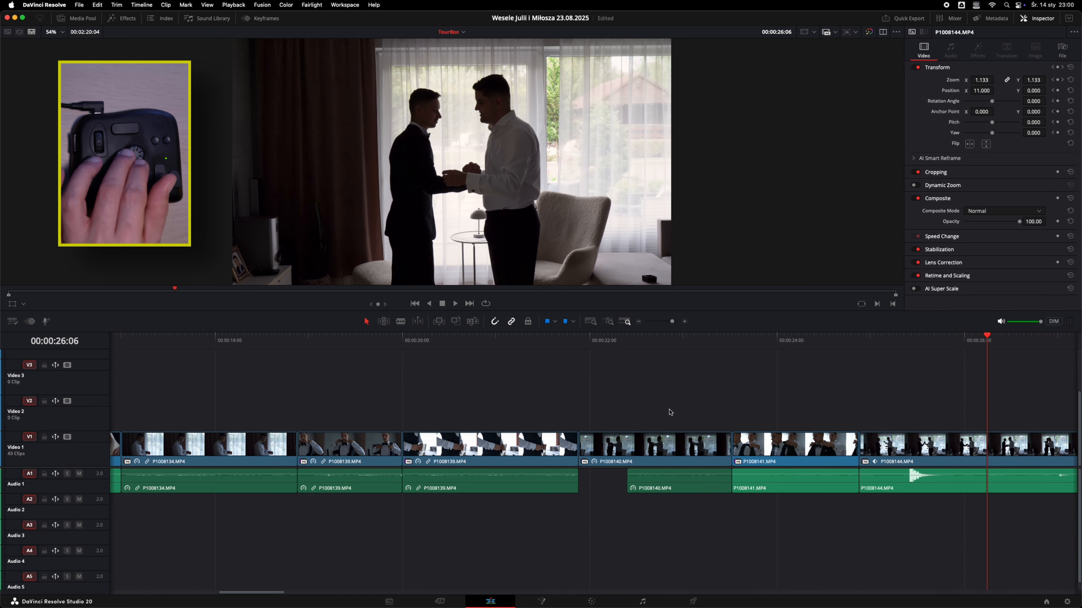
# Play the sequence from 00:00:21:24 at the start of P1008140.MP4 to review the trimmed clips
pyautogui.hscroll(8, 668, 412)
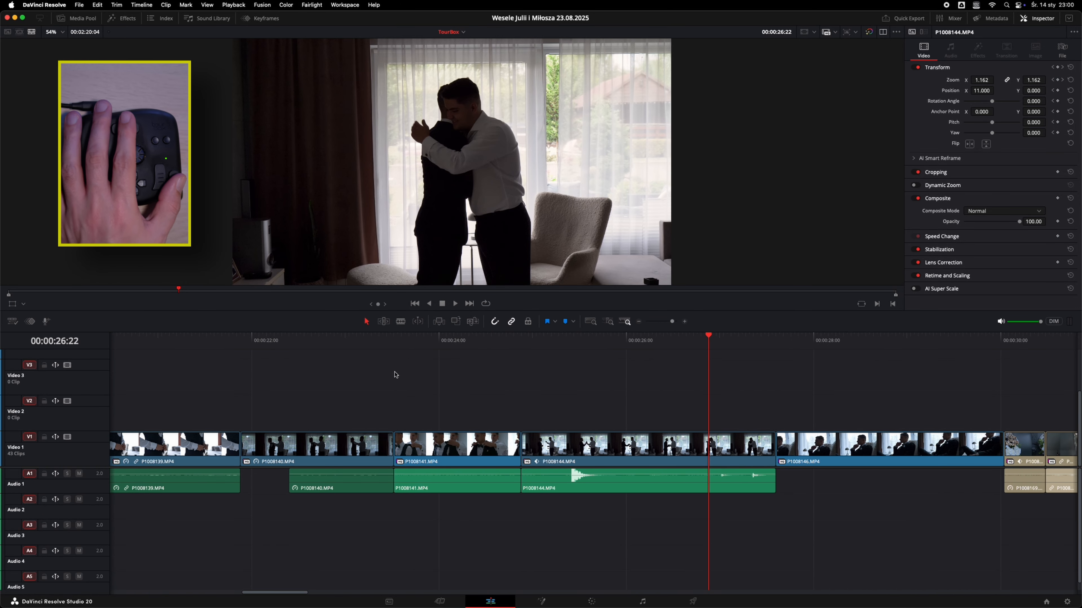
pyautogui.click(248, 339)
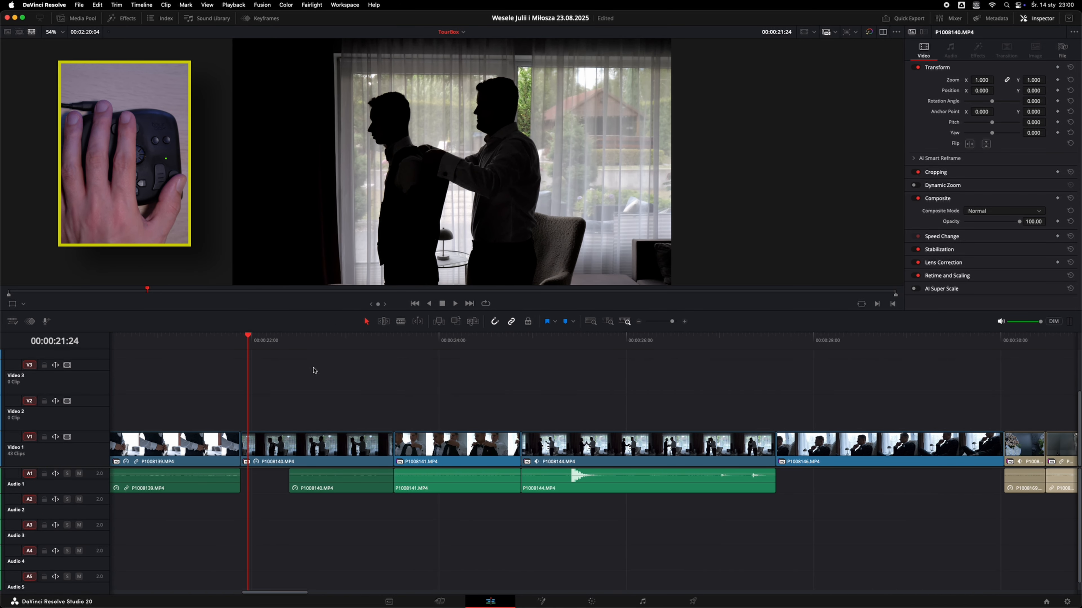
pyautogui.press('space')
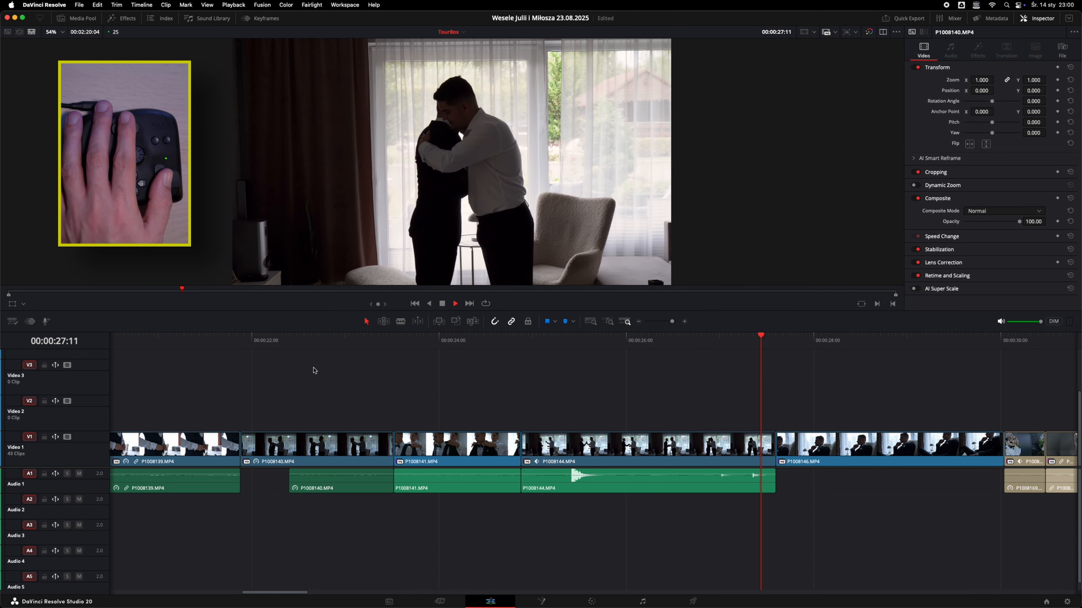
# Switch to TourBox Console and examine the DaVinci preset's control assignments, including the knob and scroll combinations and the Kit Section
pyautogui.scroll(-3, 314, 369)
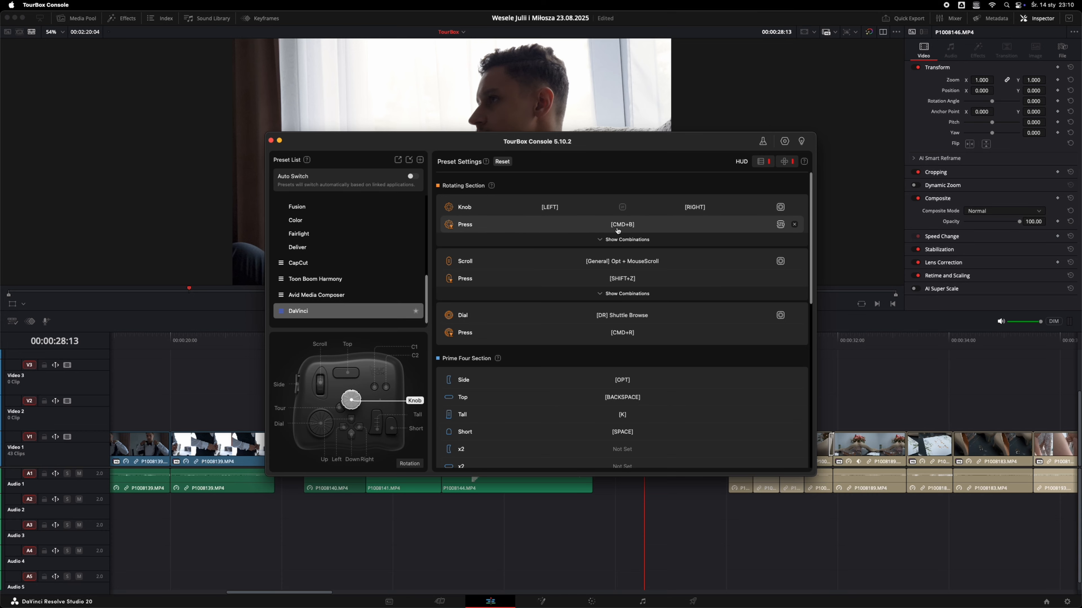
pyautogui.scroll(-3, 621, 431)
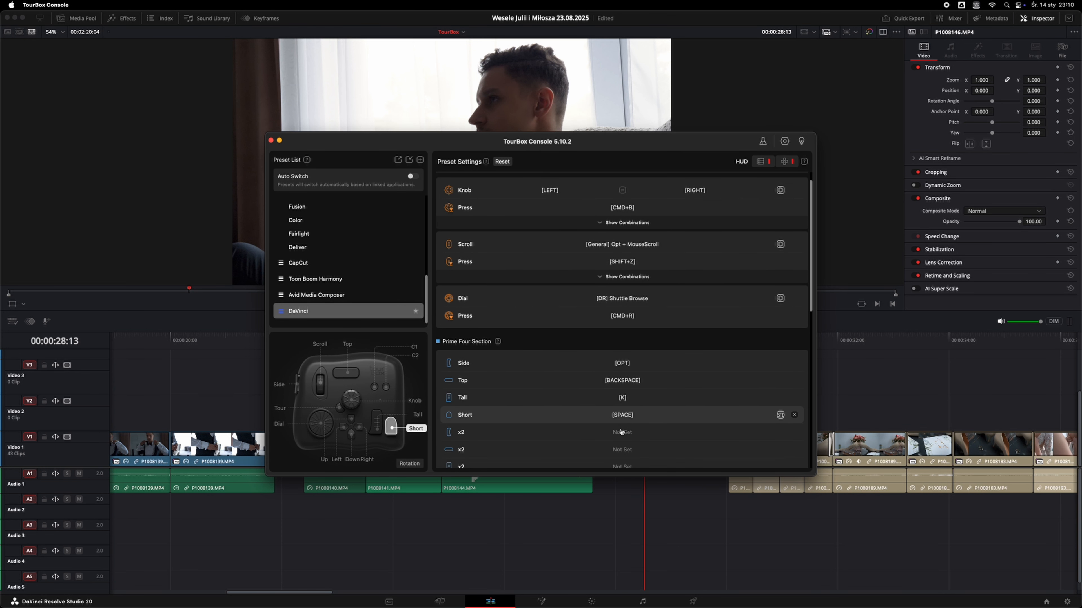
pyautogui.scroll(3, 624, 357)
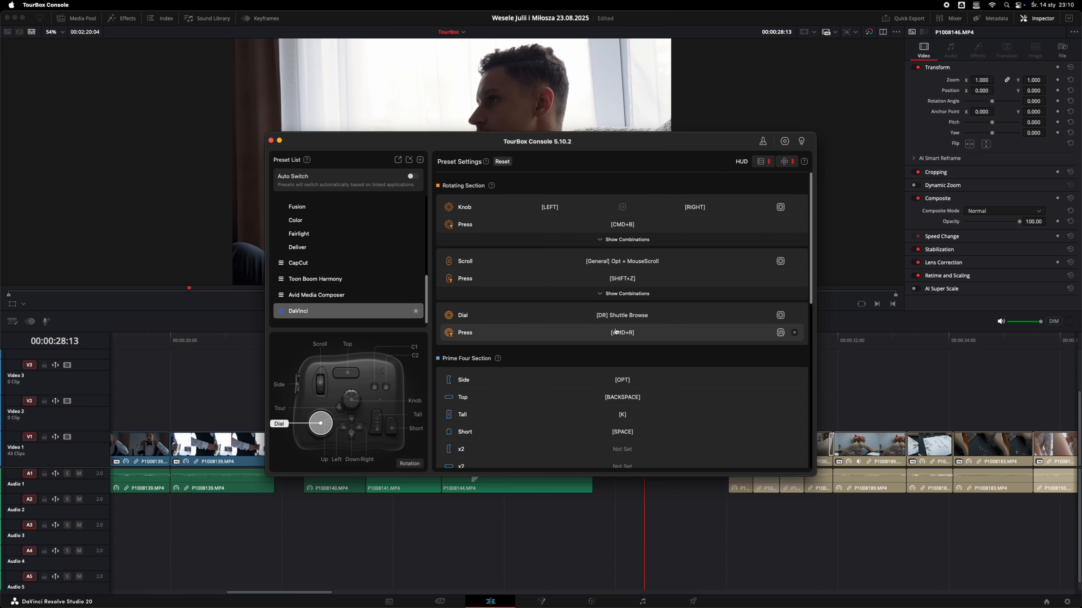
pyautogui.click(620, 240)
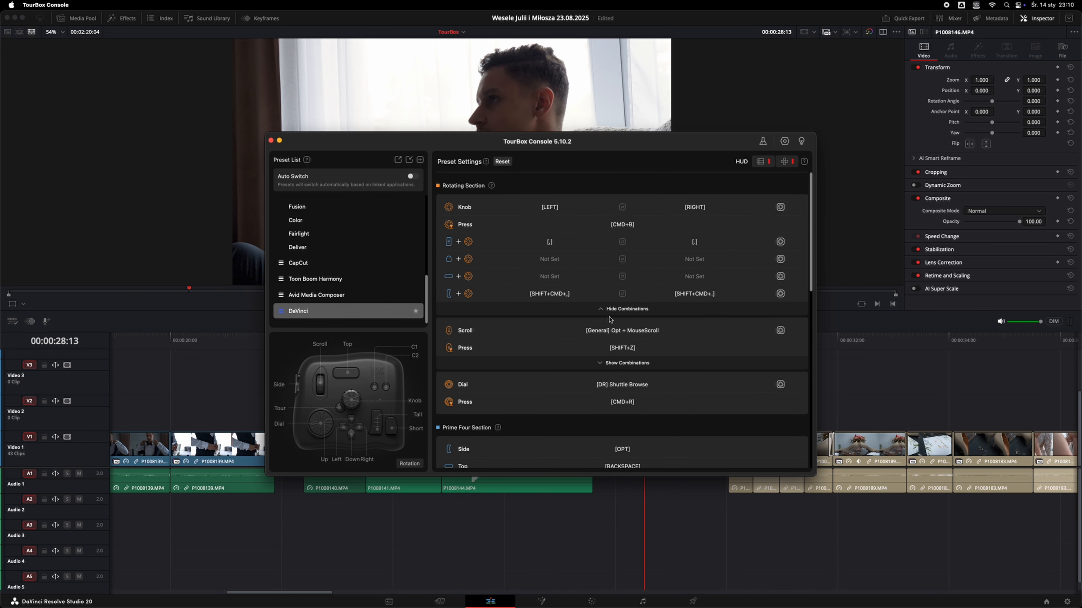
pyautogui.click(609, 363)
pyautogui.scroll(-3, 614, 376)
pyautogui.scroll(-5, 615, 375)
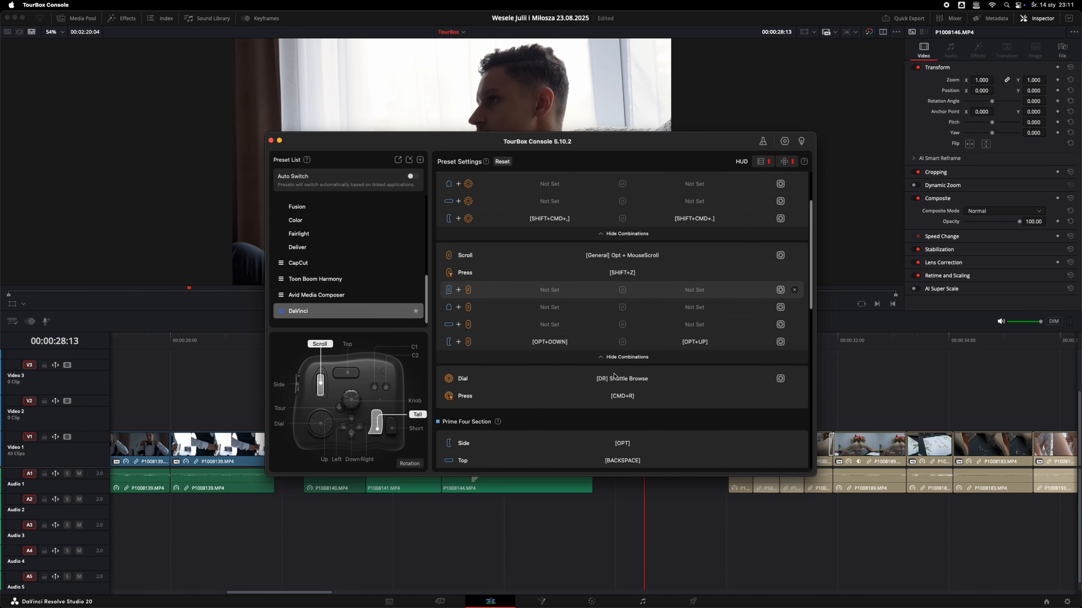
pyautogui.scroll(-10, 619, 359)
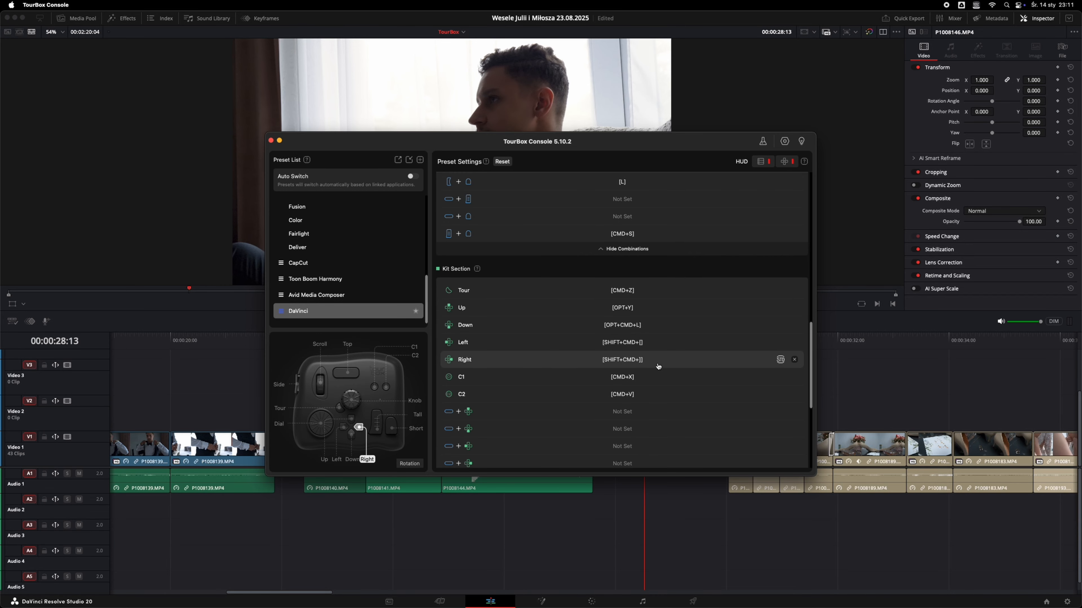
pyautogui.scroll(-2, 653, 360)
pyautogui.scroll(-4, 650, 396)
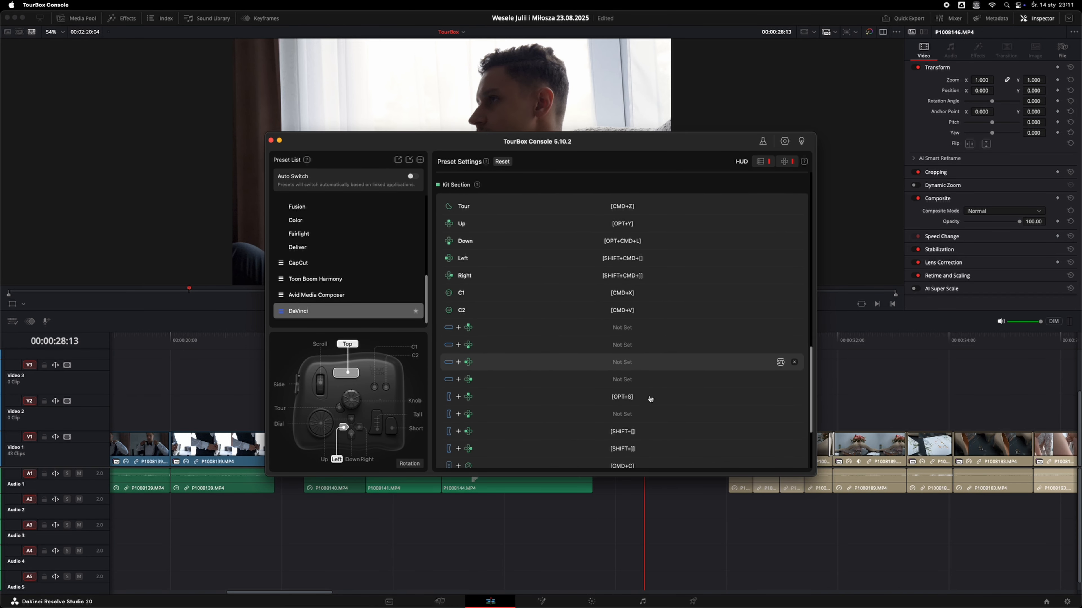
pyautogui.scroll(6, 651, 396)
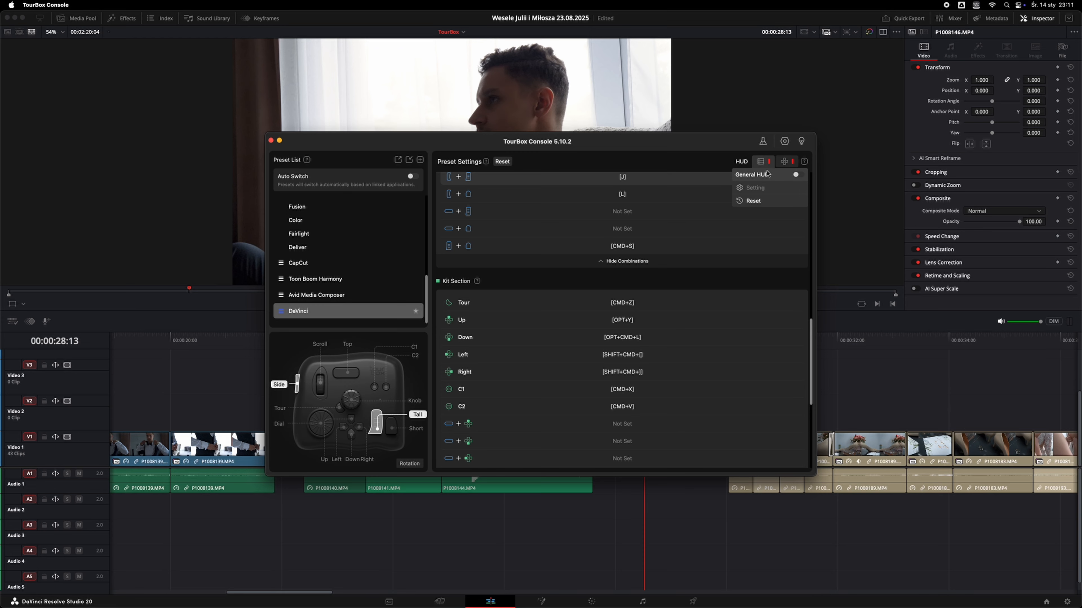
# Enable the General HUD and D-pad HUD, and place the D-pad overlay in the empty area beside the preview image
pyautogui.click(796, 175)
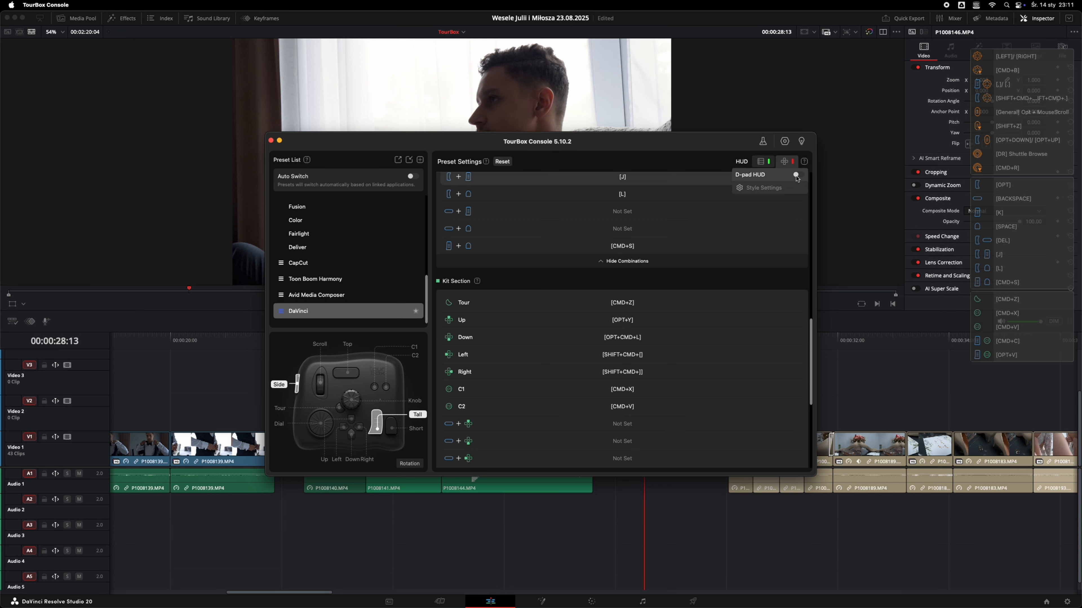
pyautogui.click(796, 176)
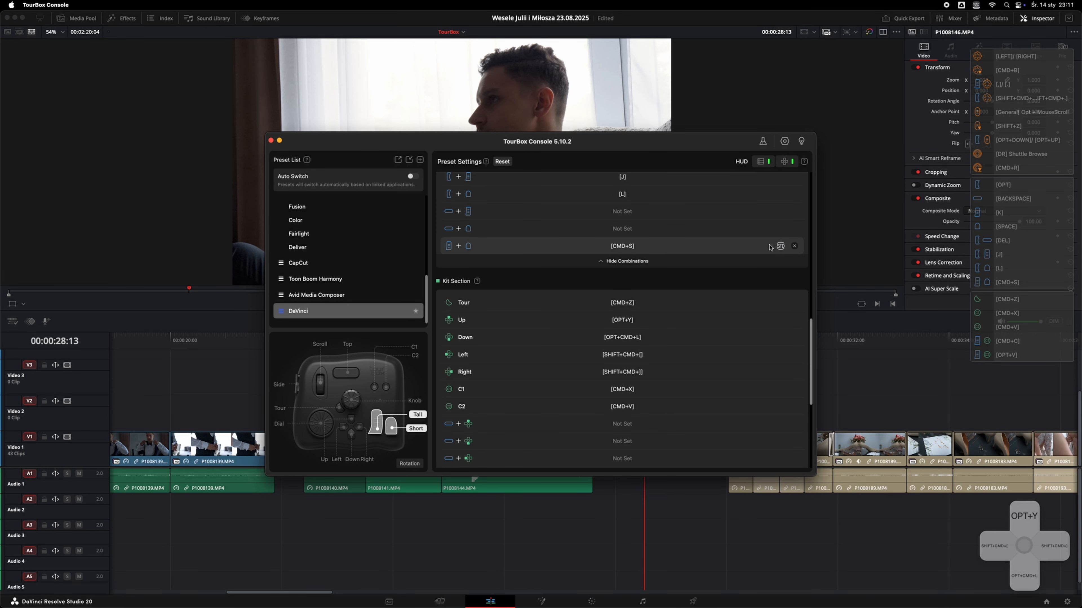
pyautogui.click(271, 141)
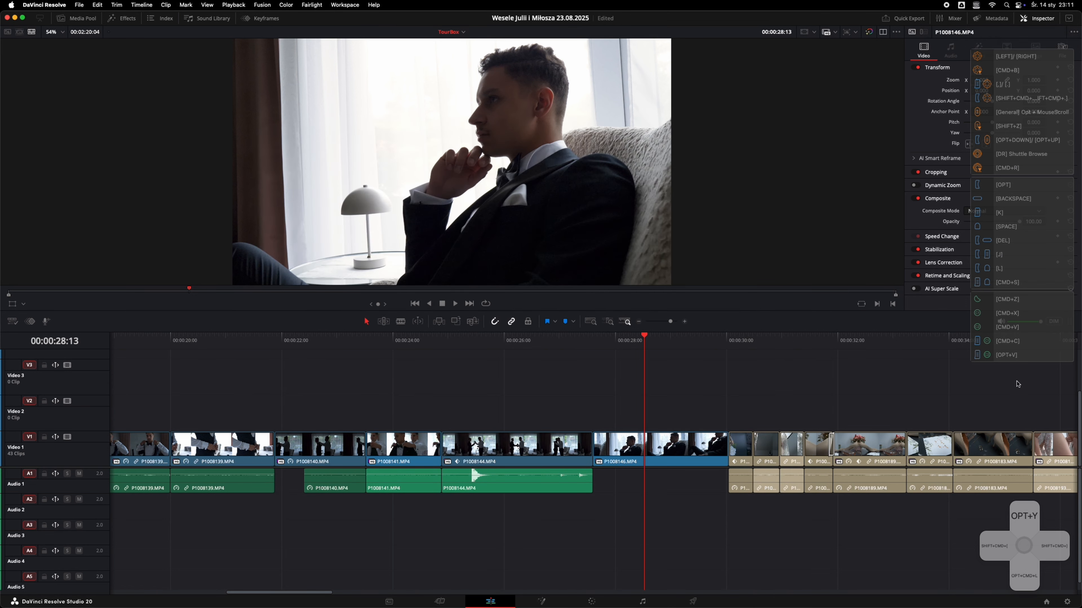
pyautogui.moveTo(1028, 545); pyautogui.dragTo(131, 174)
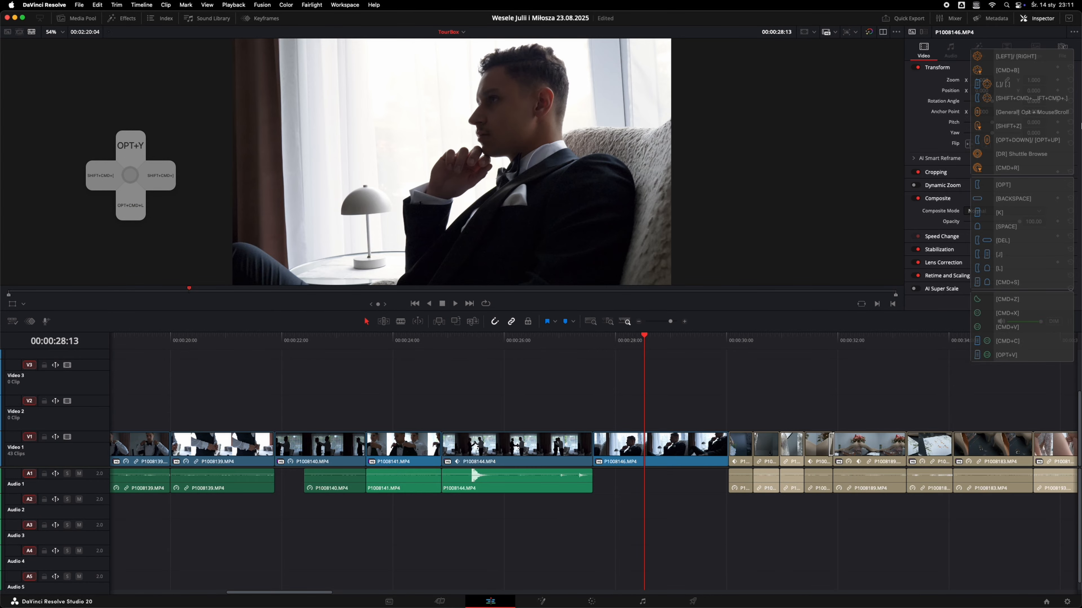